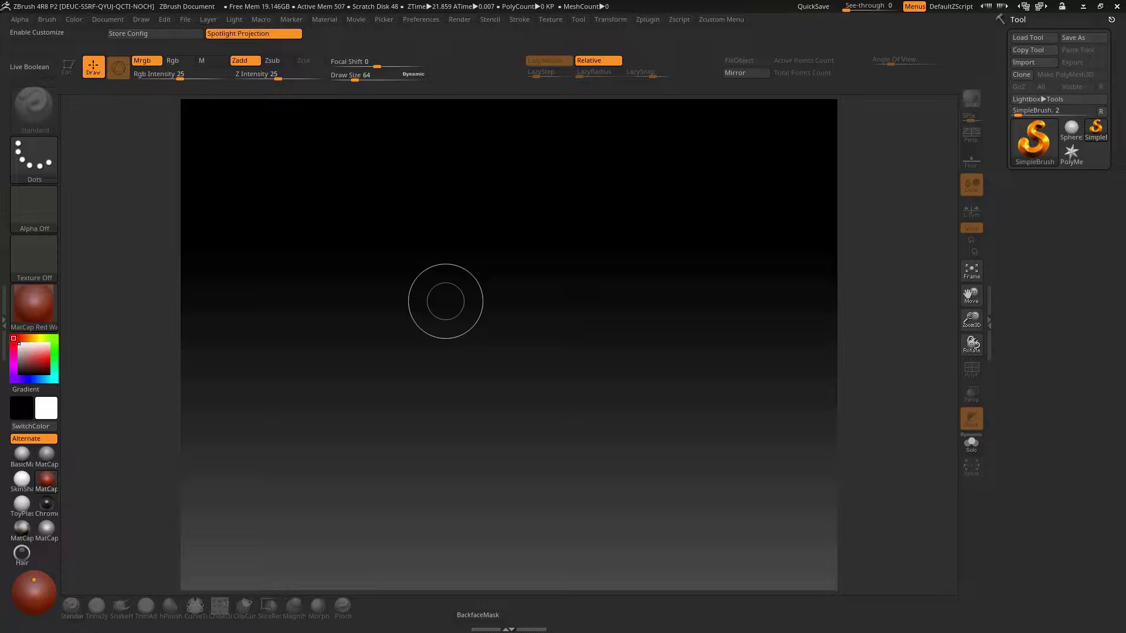
Load the DynaMesh_Sphere_64 project and set the angle of view to 30
{"action": "key", "text": "comma"}
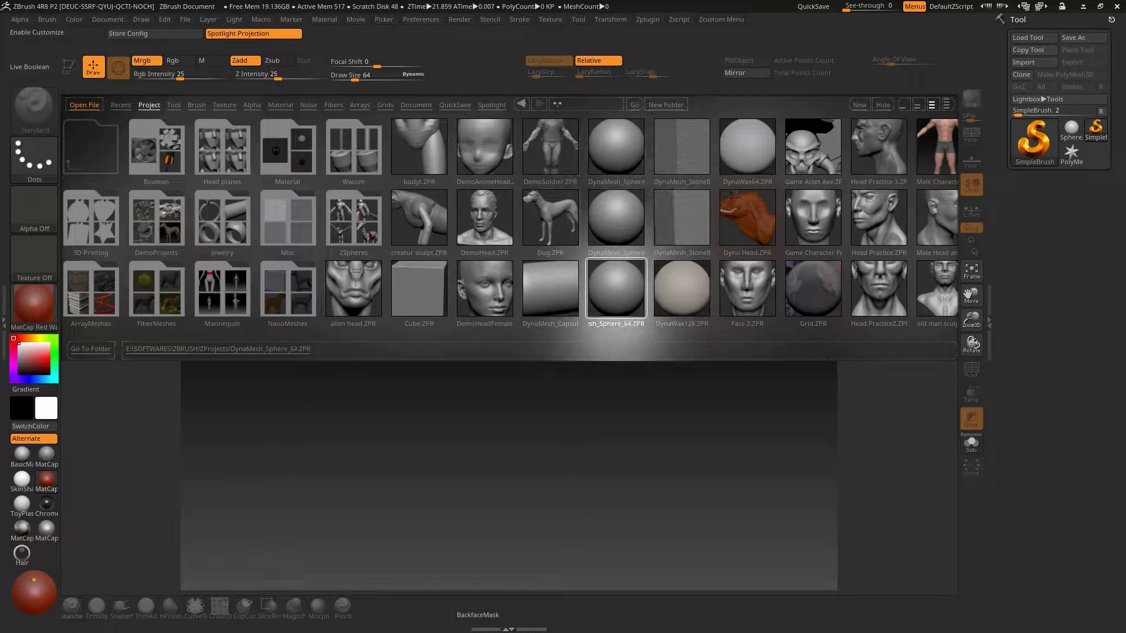
{"action": "double_click", "coordinate": [620, 287]}
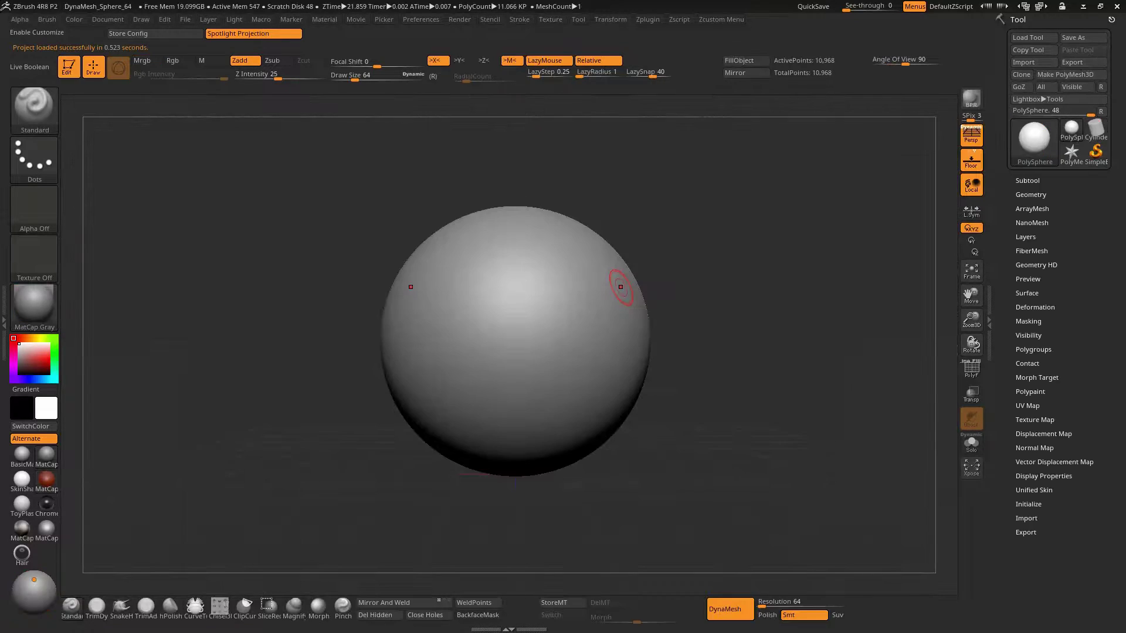
{"action": "left_click_drag", "start_coordinate": [906, 60], "coordinate": [888, 60]}
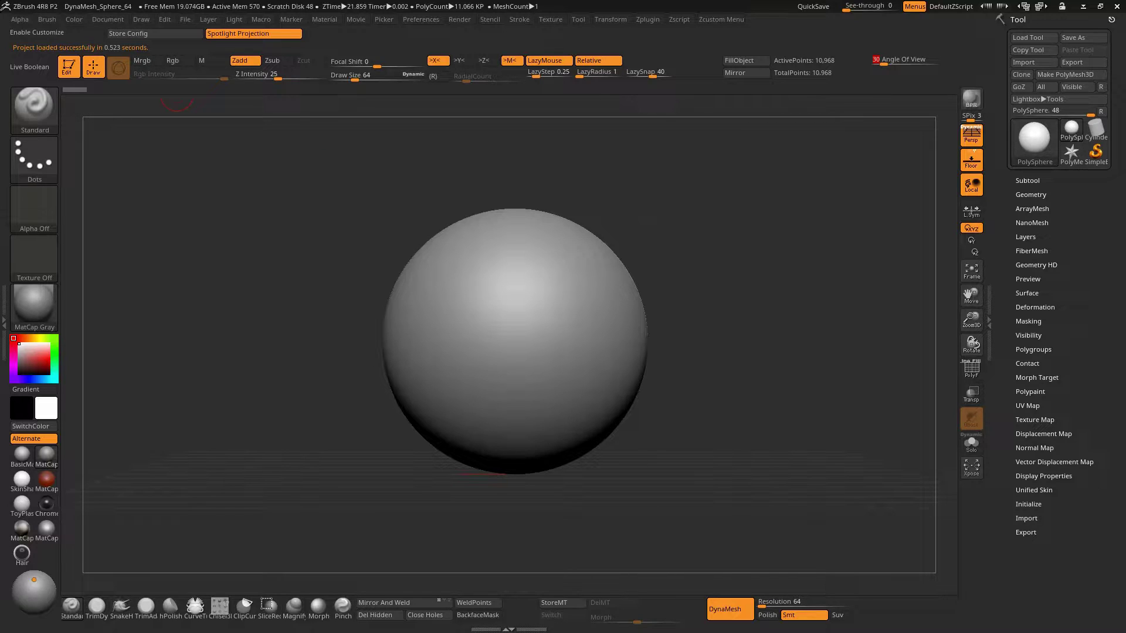
Hide the floor grid beneath the sphere
{"action": "left_click", "coordinate": [107, 20]}
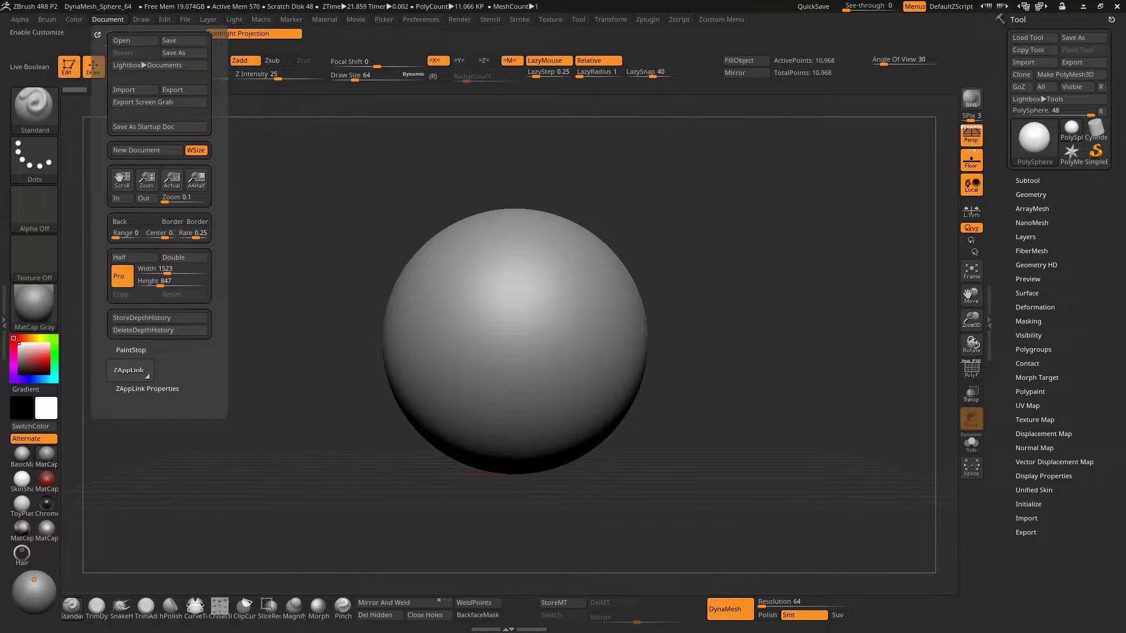
{"action": "left_click", "coordinate": [141, 19]}
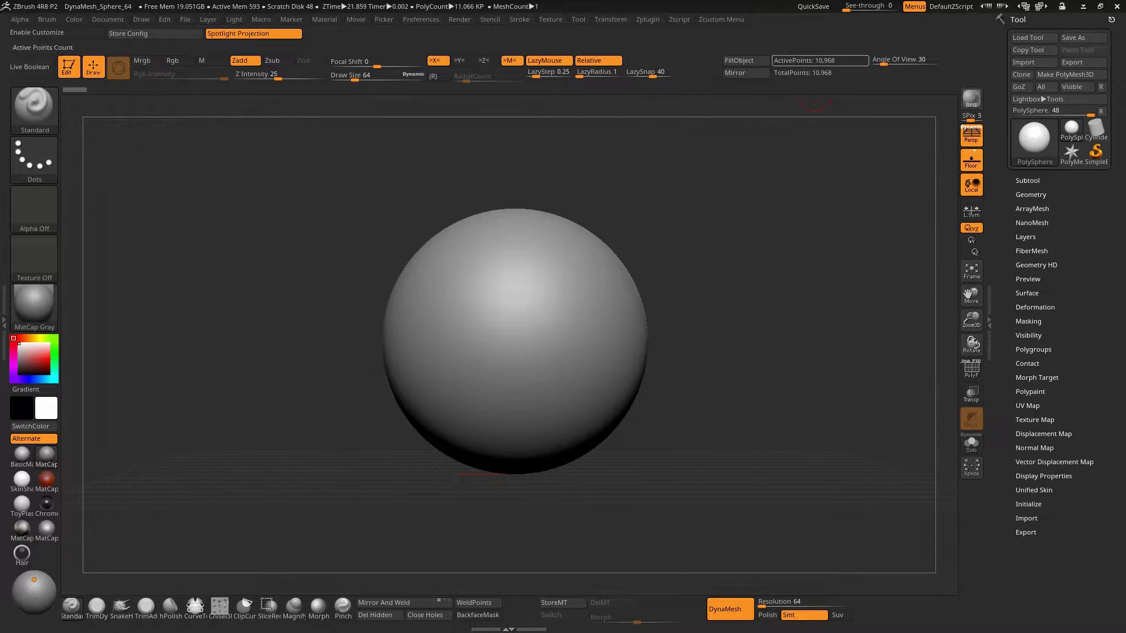
{"action": "left_click", "coordinate": [971, 159]}
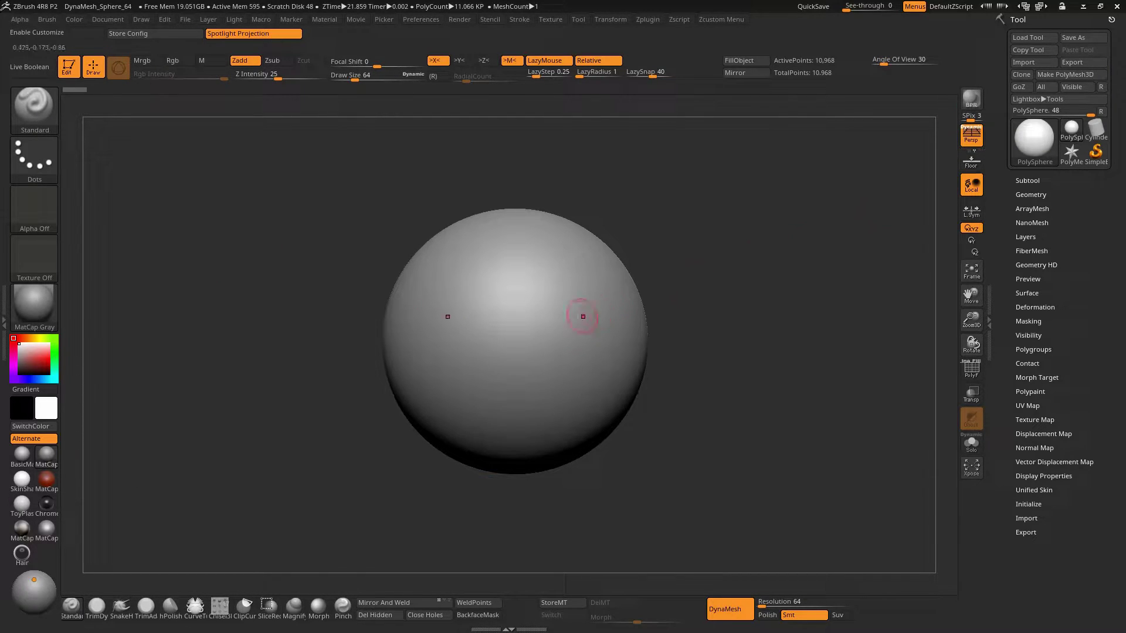
Enlarge the brush to a draw size of 673 and toggle the floor grid on and off again
{"action": "key", "text": "s"}
{"action": "left_click_drag", "start_coordinate": [545, 334], "coordinate": [596, 346]}
{"action": "mouse_move", "coordinate": [566, 330]}
{"action": "right_mouse_down"}
{"action": "mouse_move", "coordinate": [554, 334]}
{"action": "mouse_move", "coordinate": [586, 337]}
{"action": "mouse_move", "coordinate": [548, 339]}
{"action": "mouse_move", "coordinate": [569, 284]}
{"action": "right_mouse_up"}
{"action": "left_click", "coordinate": [971, 159]}
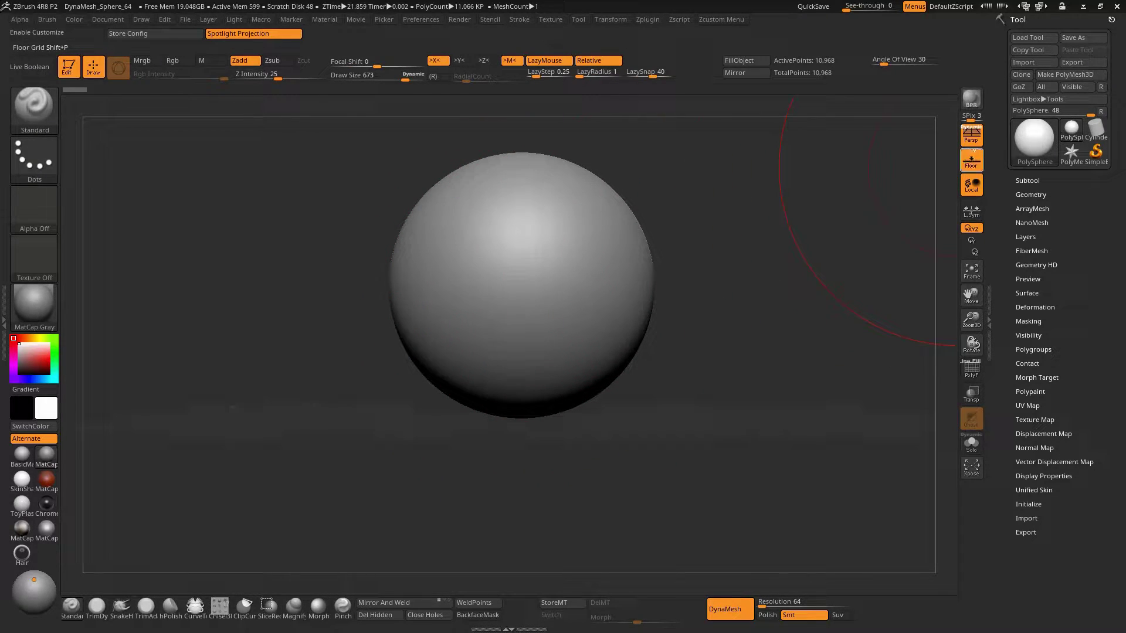
{"action": "mouse_move", "coordinate": [731, 252]}
{"action": "right_mouse_down"}
{"action": "mouse_move", "coordinate": [737, 154]}
{"action": "mouse_move", "coordinate": [674, 210]}
{"action": "mouse_move", "coordinate": [845, 220]}
{"action": "mouse_move", "coordinate": [645, 269]}
{"action": "mouse_move", "coordinate": [545, 332]}
{"action": "right_mouse_up"}
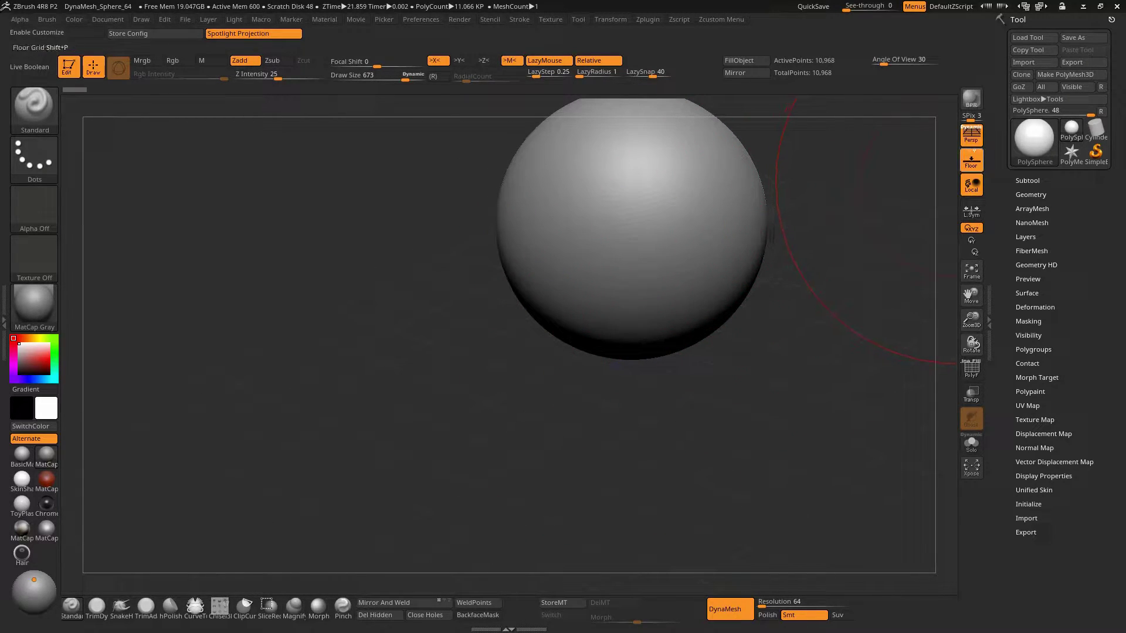
{"action": "left_click", "coordinate": [971, 159]}
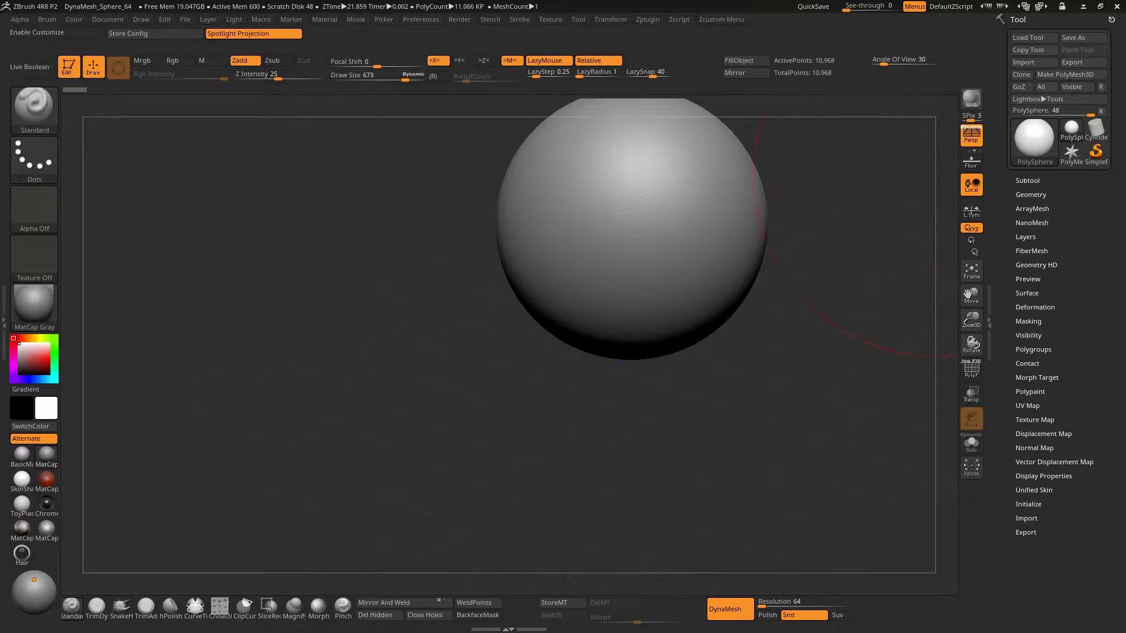
{"action": "mouse_move", "coordinate": [617, 326]}
{"action": "right_mouse_down"}
{"action": "mouse_move", "coordinate": [580, 328]}
{"action": "mouse_move", "coordinate": [625, 306]}
{"action": "right_mouse_up"}
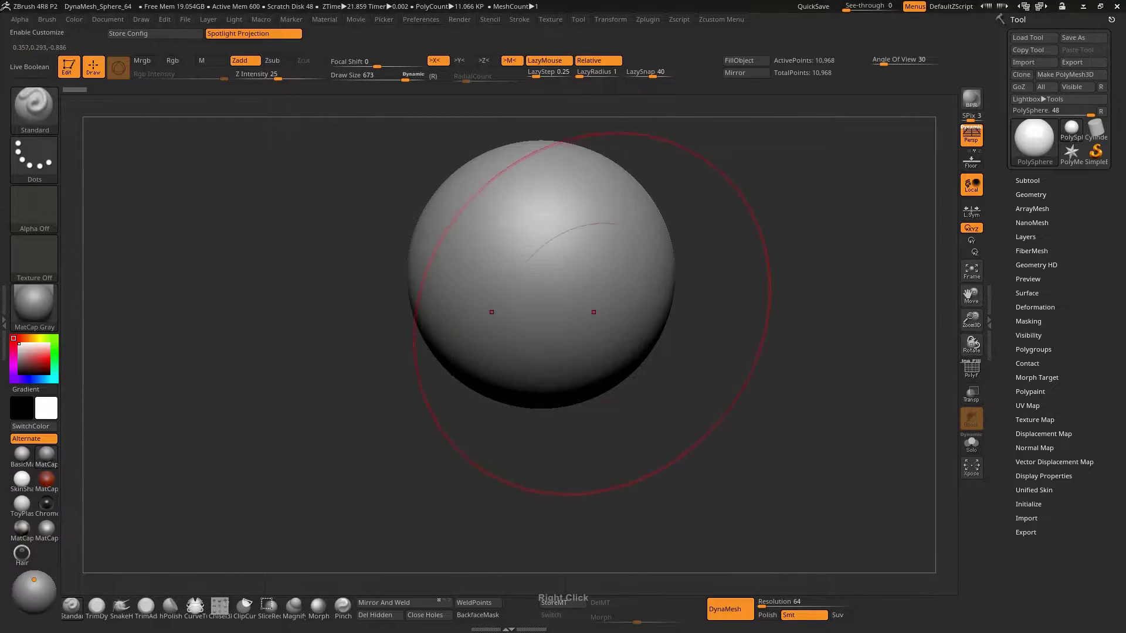
Pull the lower part of the sphere down into a tapered chin with the Move brush at draw size 509
{"action": "key", "text": "s"}
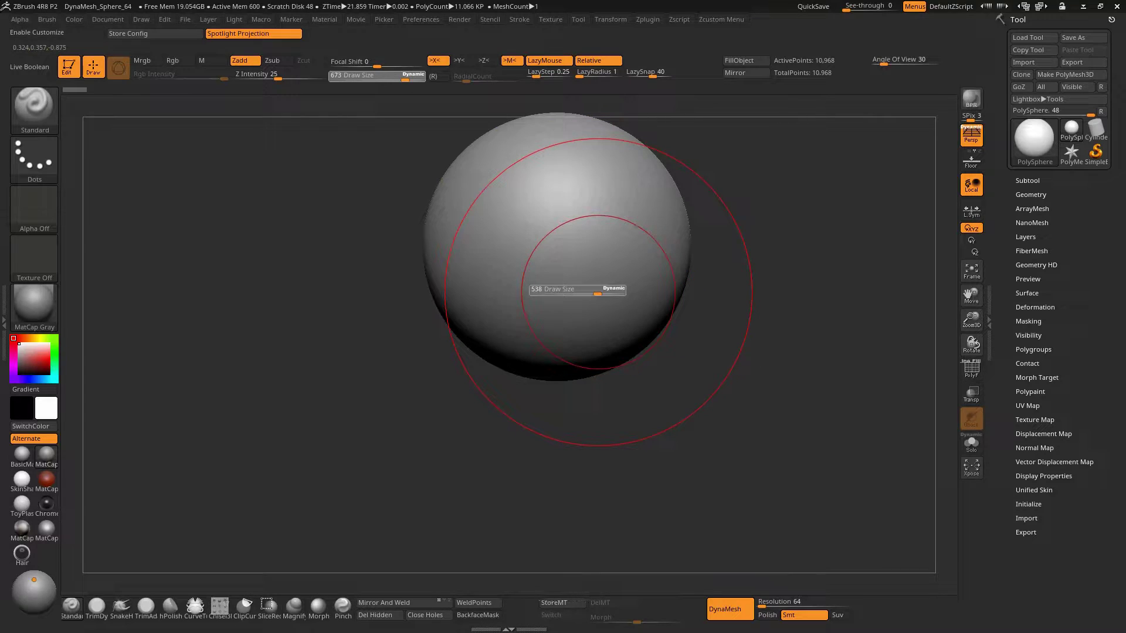
{"action": "key", "text": "b"}
{"action": "key", "text": "m"}
{"action": "key", "text": "v"}
{"action": "right_click_drag", "start_coordinate": [591, 302], "coordinate": [573, 285], "text": "alt"}
{"action": "key", "text": "s"}
{"action": "left_click_drag", "start_coordinate": [573, 284], "coordinate": [570, 363]}
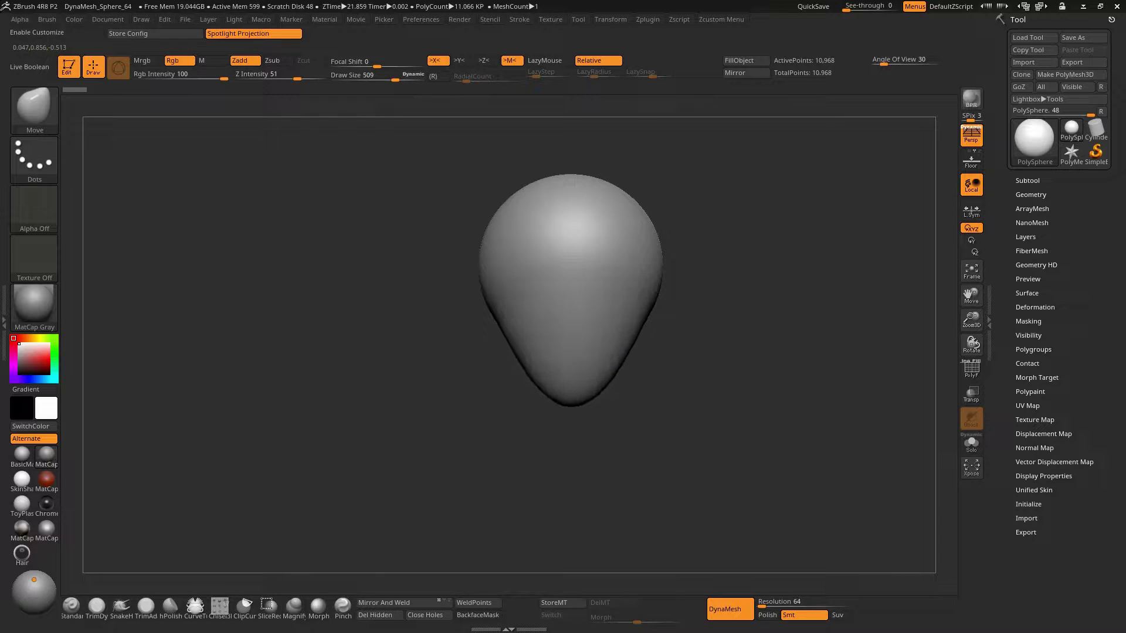
Push the chin forward and flatten the face profile in side view with the Move brush at draw size 472
{"action": "right_click_drag", "start_coordinate": [582, 419], "coordinate": [632, 404]}
{"action": "mouse_move", "coordinate": [591, 360]}
{"action": "right_mouse_down"}
{"action": "mouse_move", "coordinate": [568, 305]}
{"action": "mouse_move", "coordinate": [552, 331]}
{"action": "mouse_move", "coordinate": [565, 321]}
{"action": "right_mouse_up"}
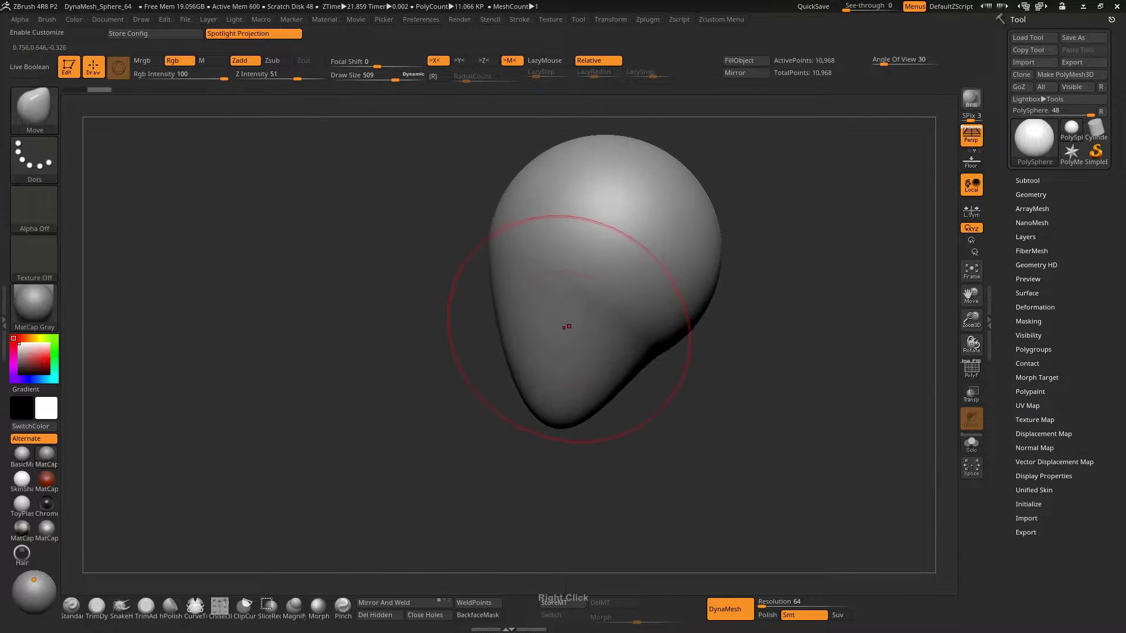
{"action": "key", "text": "s"}
{"action": "left_click_drag", "start_coordinate": [570, 331], "coordinate": [569, 332]}
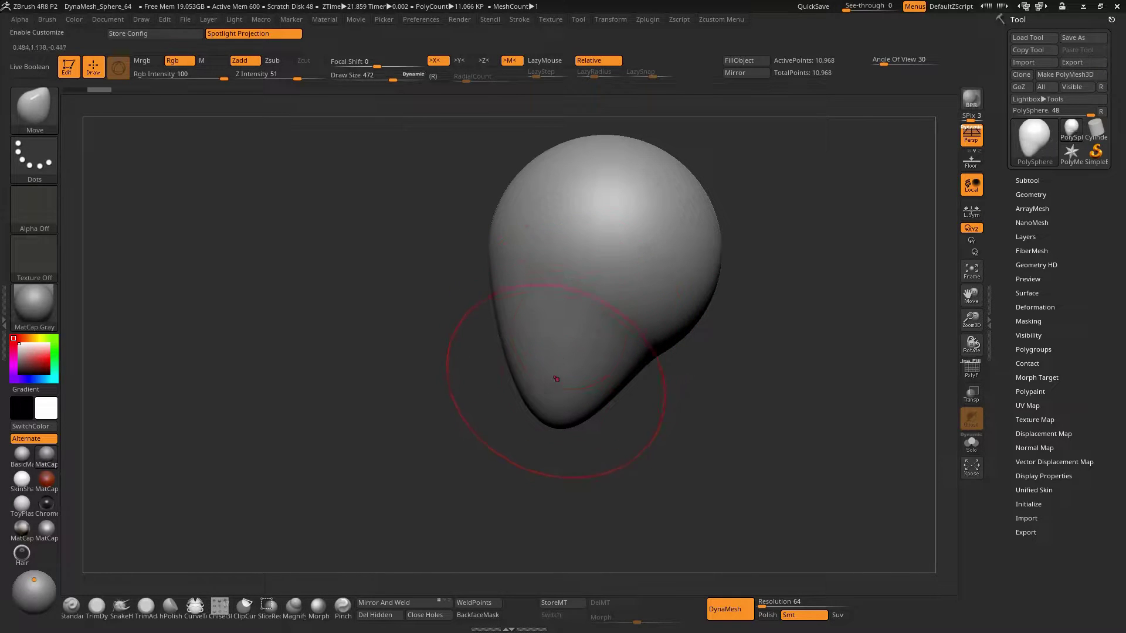
{"action": "left_click_drag", "start_coordinate": [565, 409], "coordinate": [547, 407]}
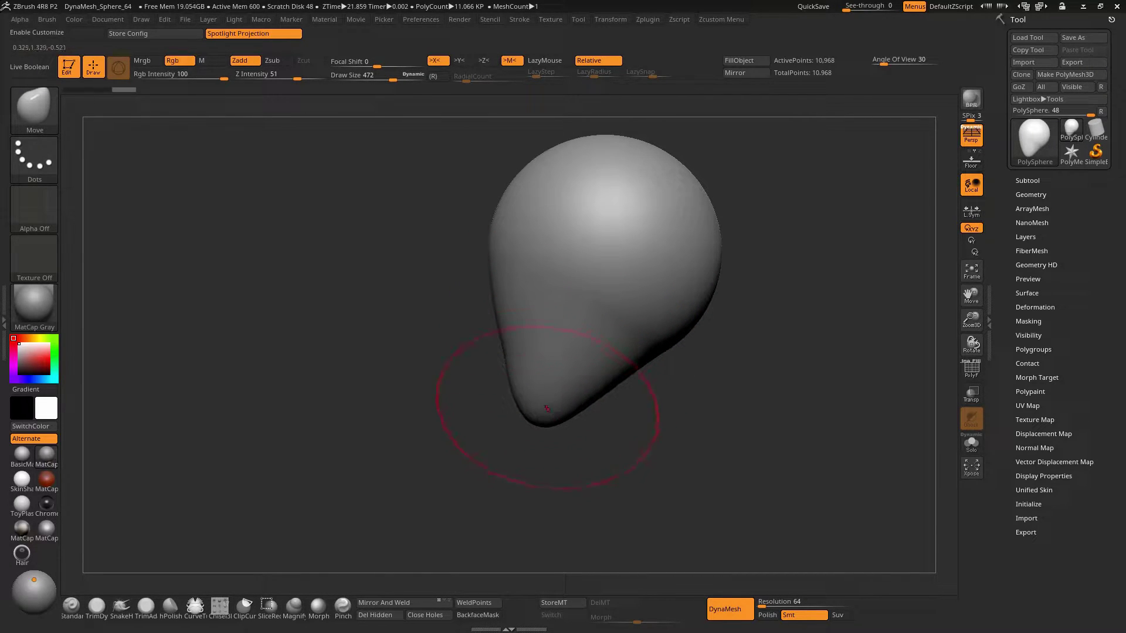
{"action": "mouse_move", "coordinate": [512, 355]}
{"action": "left_mouse_down"}
{"action": "mouse_move", "coordinate": [498, 308]}
{"action": "mouse_move", "coordinate": [530, 252]}
{"action": "left_mouse_up"}
{"action": "left_click_drag", "start_coordinate": [551, 416], "coordinate": [521, 416]}
{"action": "mouse_move", "coordinate": [505, 344]}
{"action": "left_mouse_down"}
{"action": "mouse_move", "coordinate": [495, 346]}
{"action": "mouse_move", "coordinate": [498, 322]}
{"action": "mouse_move", "coordinate": [516, 320]}
{"action": "mouse_move", "coordinate": [504, 278]}
{"action": "mouse_move", "coordinate": [498, 286]}
{"action": "left_mouse_up"}
Raise the chin and reshape the overall head with larger Move brush strokes at draw sizes 609 and 822
{"action": "key", "text": "s"}
{"action": "key", "text": "s"}
{"action": "key", "text": "s"}
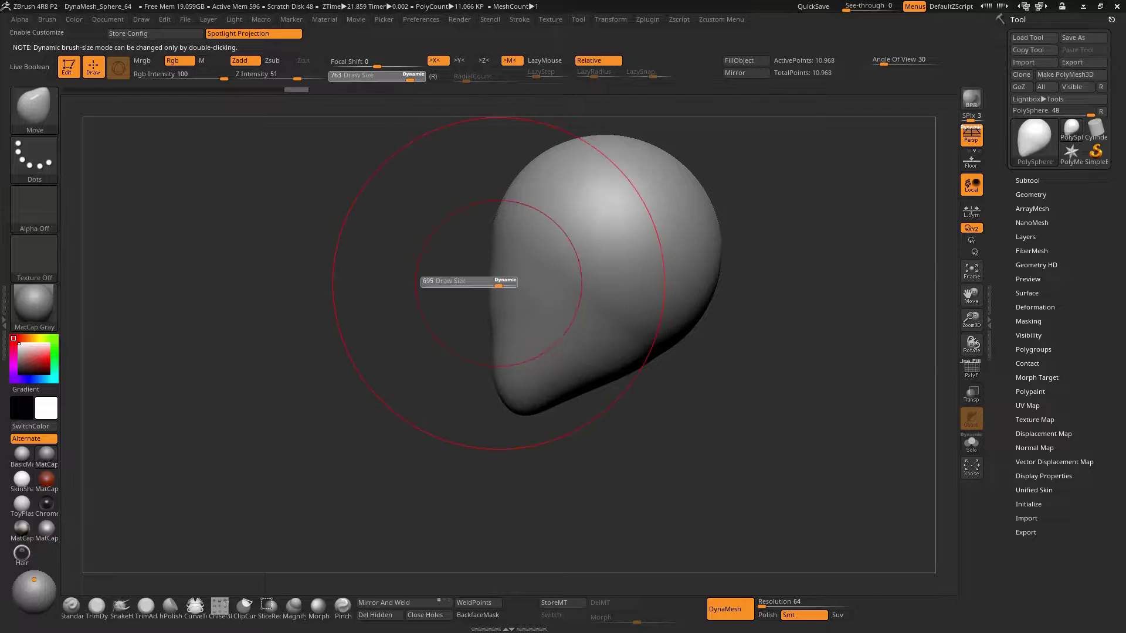
{"action": "left_click_drag", "start_coordinate": [516, 410], "coordinate": [504, 360]}
{"action": "key", "text": "s"}
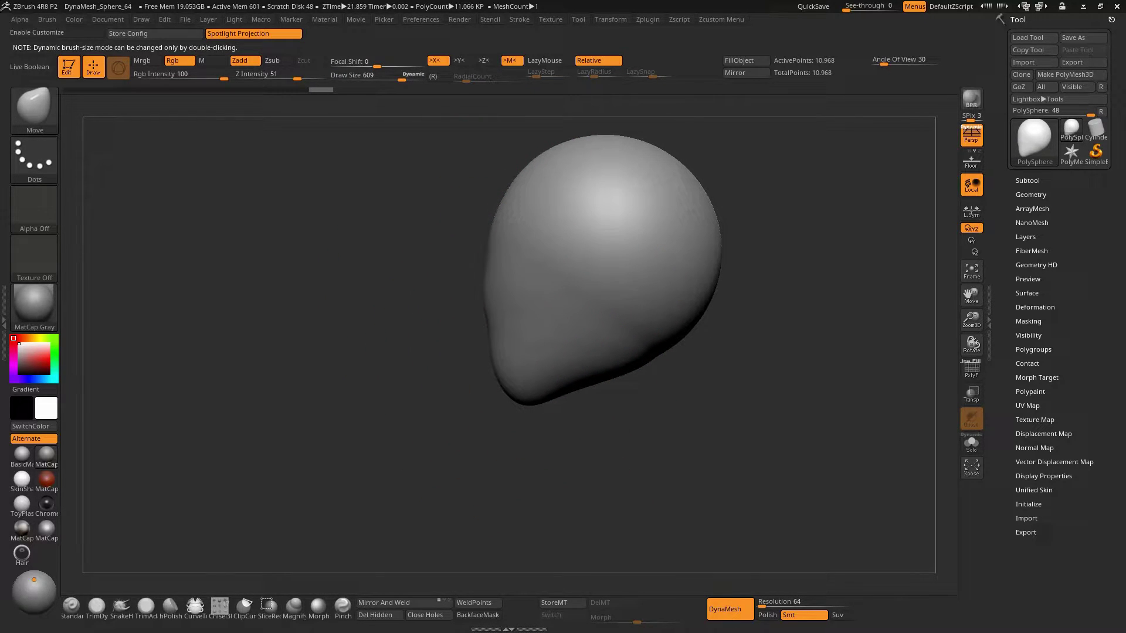
{"action": "right_click_drag", "start_coordinate": [497, 322], "coordinate": [522, 308]}
{"action": "right_click", "coordinate": [529, 329]}
{"action": "mouse_move", "coordinate": [529, 330]}
{"action": "left_mouse_down"}
{"action": "mouse_move", "coordinate": [547, 325]}
{"action": "mouse_move", "coordinate": [551, 306]}
{"action": "mouse_move", "coordinate": [528, 308]}
{"action": "left_mouse_up"}
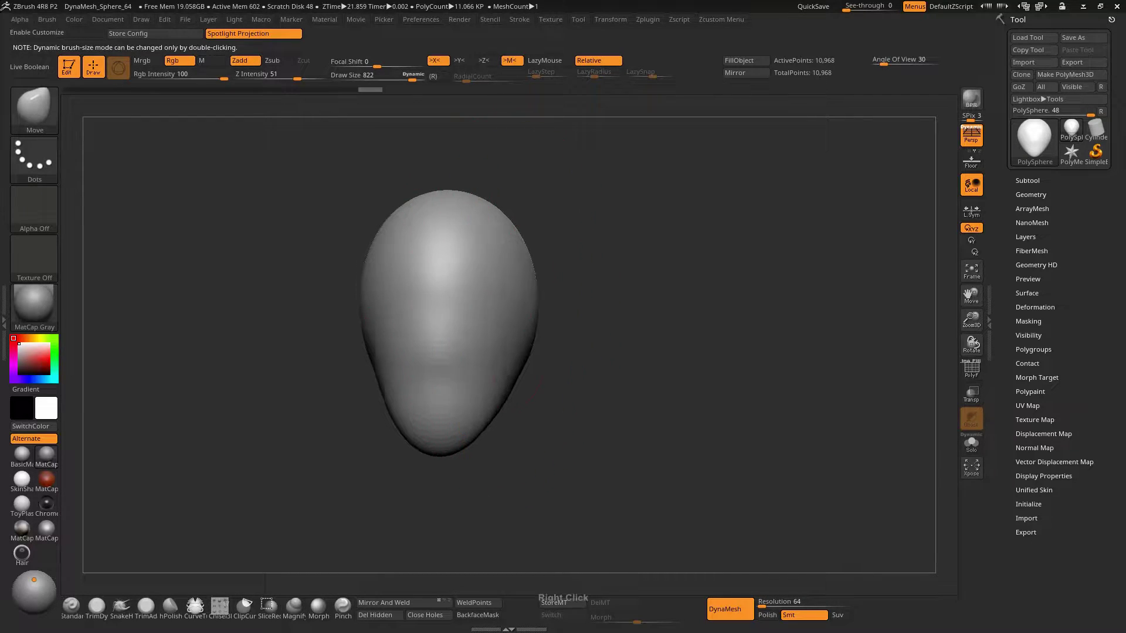
Adjust the front of the face with the Move brush at draw size 445, then smooth the face surface
{"action": "mouse_move", "coordinate": [515, 305]}
{"action": "right_mouse_down"}
{"action": "mouse_move", "coordinate": [546, 281]}
{"action": "mouse_move", "coordinate": [510, 312]}
{"action": "right_mouse_up"}
{"action": "key", "text": "s"}
{"action": "left_click_drag", "start_coordinate": [501, 326], "coordinate": [490, 319]}
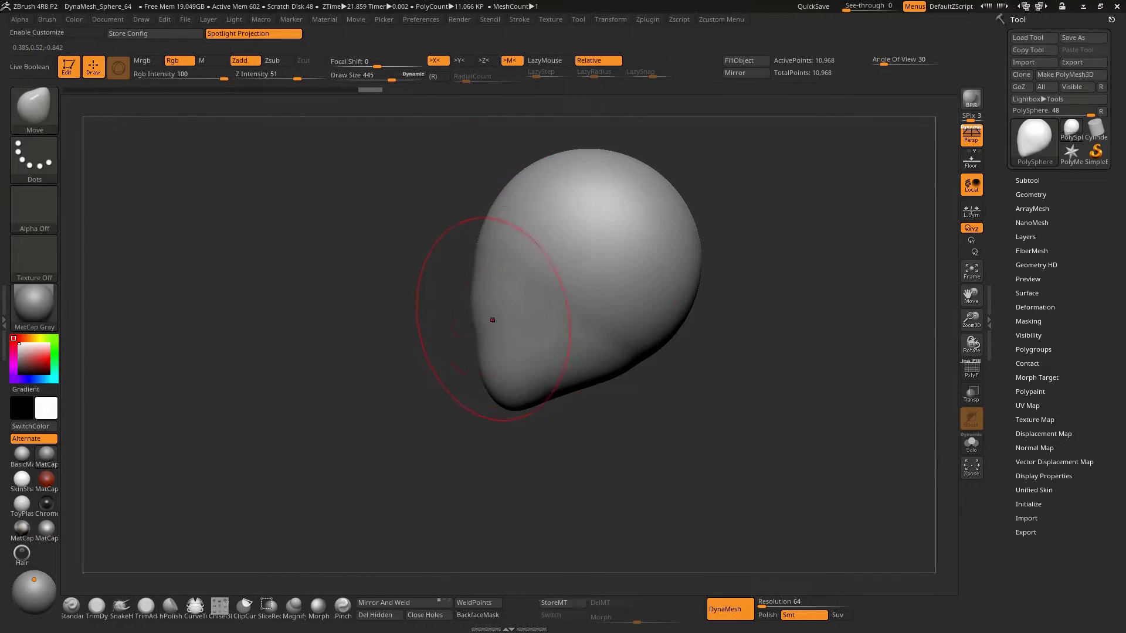
{"action": "right_click_drag", "start_coordinate": [490, 319], "coordinate": [515, 259]}
{"action": "mouse_move", "coordinate": [516, 259]}
{"action": "left_mouse_down", "text": "shift"}
{"action": "mouse_move", "coordinate": [510, 226]}
{"action": "mouse_move", "coordinate": [473, 364]}
{"action": "left_mouse_up", "text": "shift"}
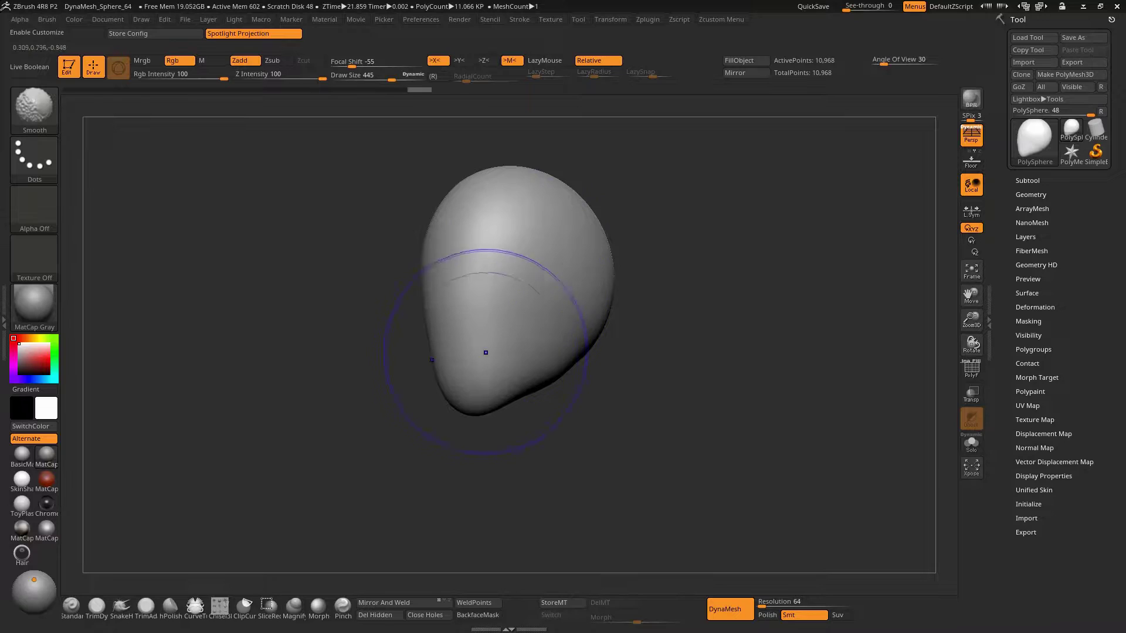
{"action": "right_click_drag", "start_coordinate": [462, 377], "coordinate": [517, 272], "text": "shift"}
{"action": "right_click_drag", "start_coordinate": [520, 333], "coordinate": [516, 329]}
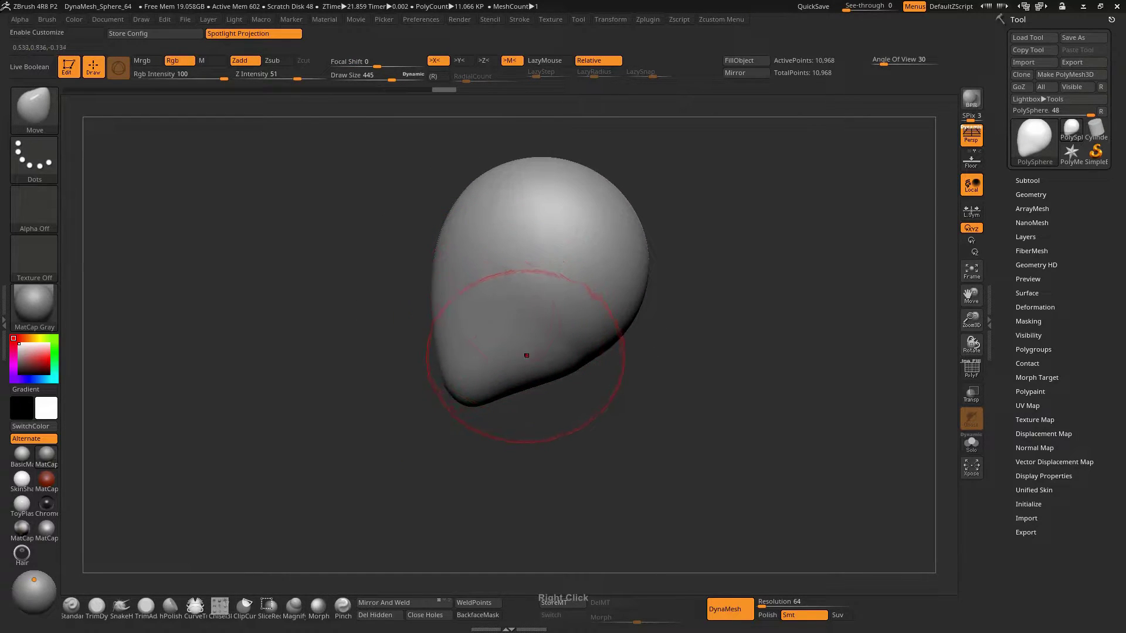
Form the angle of the jaw along the head's underside with the Move brush, finishing at draw size 307
{"action": "key", "text": "bracketright"}
{"action": "mouse_move", "coordinate": [564, 363]}
{"action": "left_mouse_down"}
{"action": "mouse_move", "coordinate": [559, 343]}
{"action": "mouse_move", "coordinate": [528, 357]}
{"action": "left_mouse_up"}
{"action": "key", "text": "s"}
{"action": "right_click_drag", "start_coordinate": [528, 357], "coordinate": [518, 336]}
{"action": "mouse_move", "coordinate": [540, 377]}
{"action": "left_mouse_down"}
{"action": "mouse_move", "coordinate": [504, 369]}
{"action": "mouse_move", "coordinate": [493, 378]}
{"action": "mouse_move", "coordinate": [504, 384]}
{"action": "left_mouse_up"}
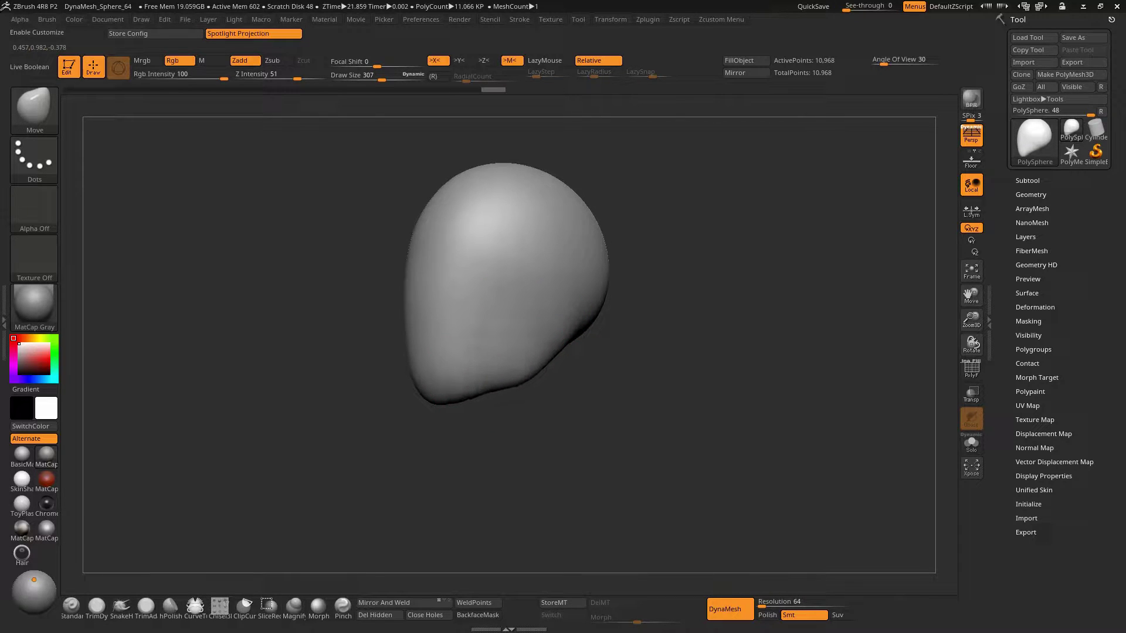
Refine the underside of the jaw and the sides of the lower face with the Move brush at draw sizes 385 and 329
{"action": "mouse_move", "coordinate": [512, 384]}
{"action": "right_mouse_down"}
{"action": "mouse_move", "coordinate": [490, 407]}
{"action": "mouse_move", "coordinate": [463, 390]}
{"action": "right_mouse_up"}
{"action": "right_click_drag", "start_coordinate": [539, 330], "coordinate": [486, 405]}
{"action": "right_click", "coordinate": [528, 347]}
{"action": "right_click", "coordinate": [486, 404]}
{"action": "left_click_drag", "start_coordinate": [486, 406], "coordinate": [488, 405]}
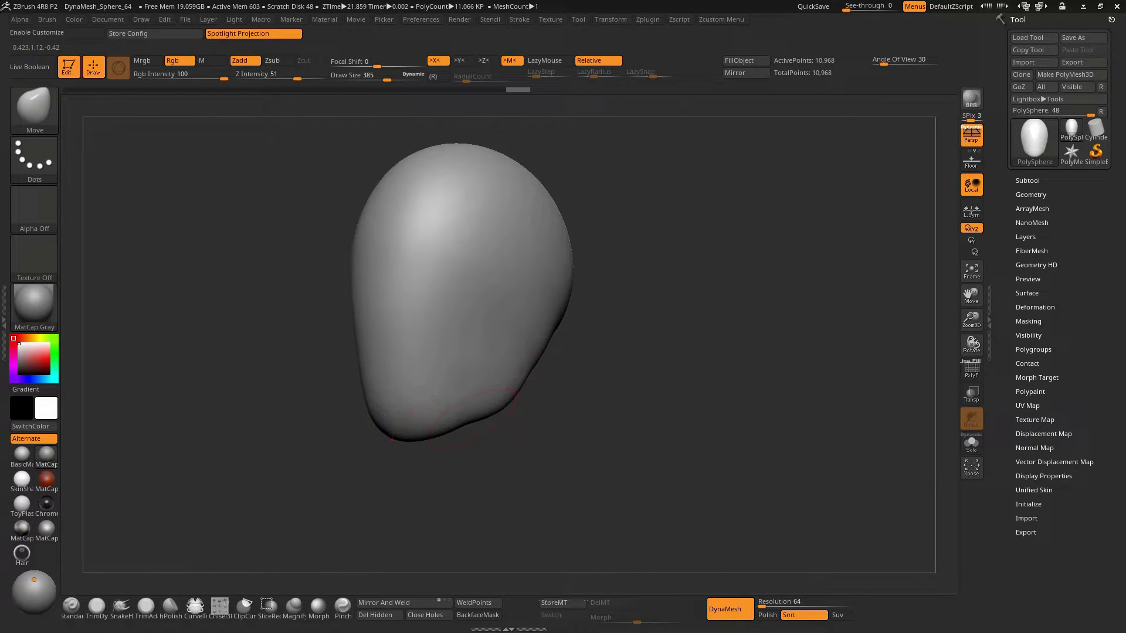
{"action": "right_click_drag", "start_coordinate": [473, 422], "coordinate": [497, 352]}
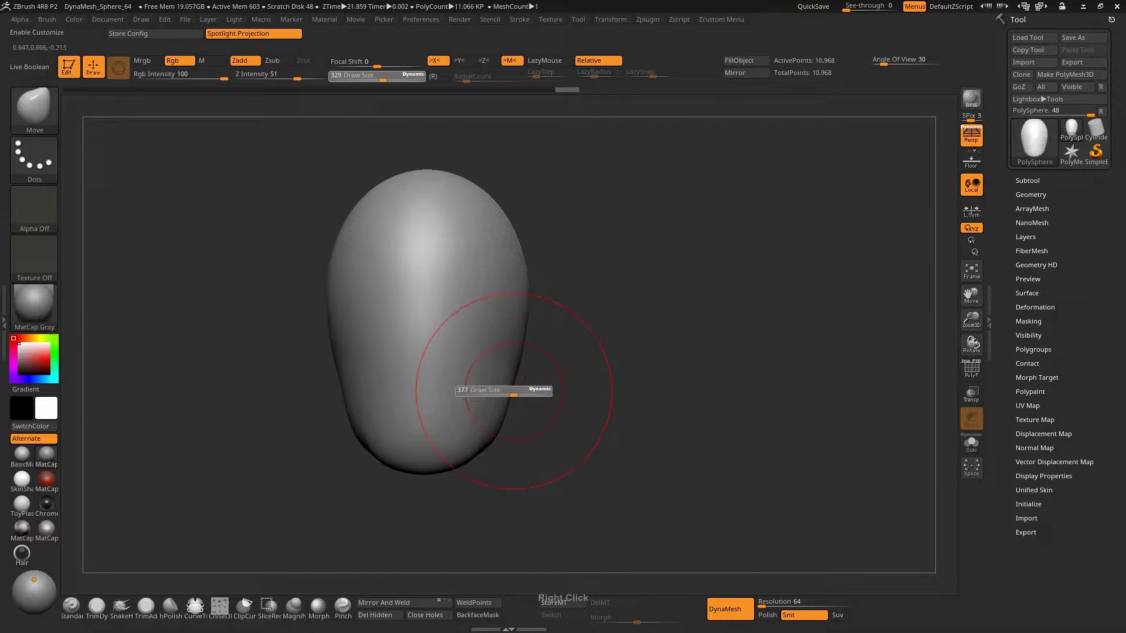
{"action": "left_click_drag", "start_coordinate": [508, 387], "coordinate": [504, 411]}
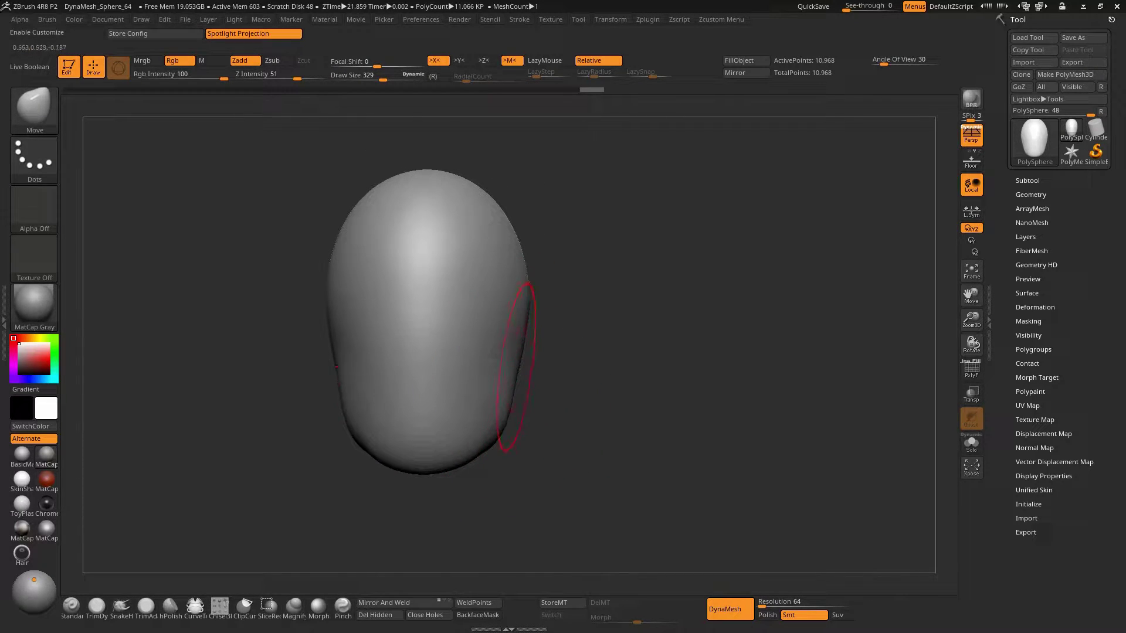
Carve a groove behind the jaw from the ear area downward with the DamStandard brush at draw size 206
{"action": "right_click_drag", "start_coordinate": [504, 410], "coordinate": [509, 373]}
{"action": "key", "text": "b"}
{"action": "key", "text": "d"}
{"action": "key", "text": "s"}
{"action": "key", "text": "s"}
{"action": "left_click_drag", "start_coordinate": [536, 348], "coordinate": [524, 351]}
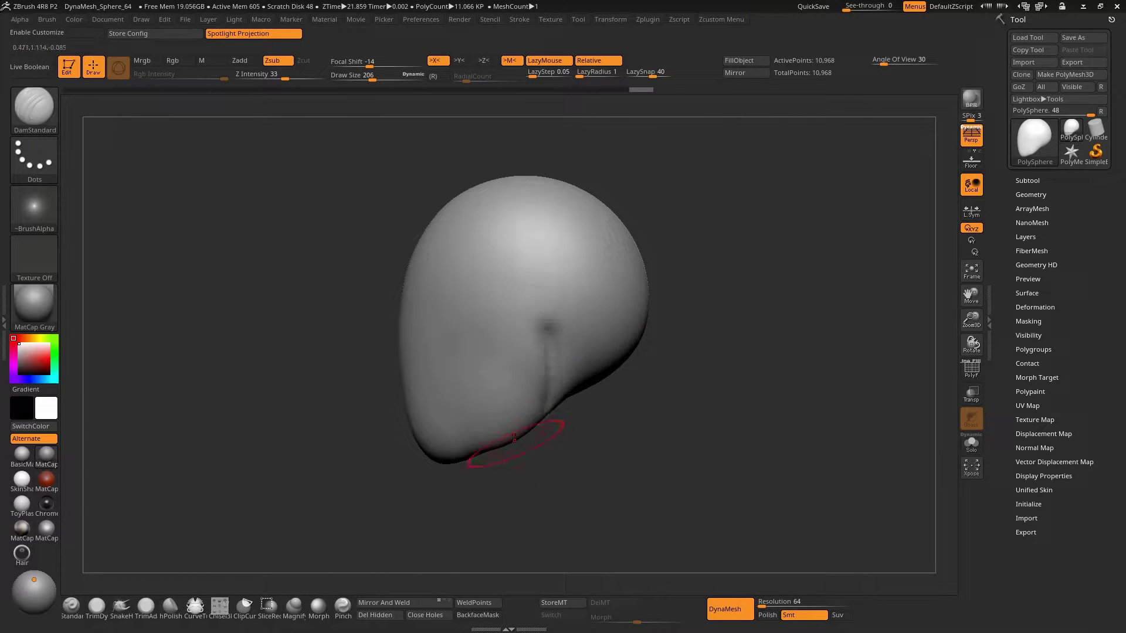
Soften the carved area behind the jaw by smoothing the side of the head
{"action": "right_click_drag", "start_coordinate": [514, 437], "coordinate": [536, 348]}
{"action": "right_click_drag", "start_coordinate": [540, 422], "coordinate": [552, 376]}
{"action": "left_click_drag", "start_coordinate": [557, 360], "coordinate": [552, 340], "text": "shift"}
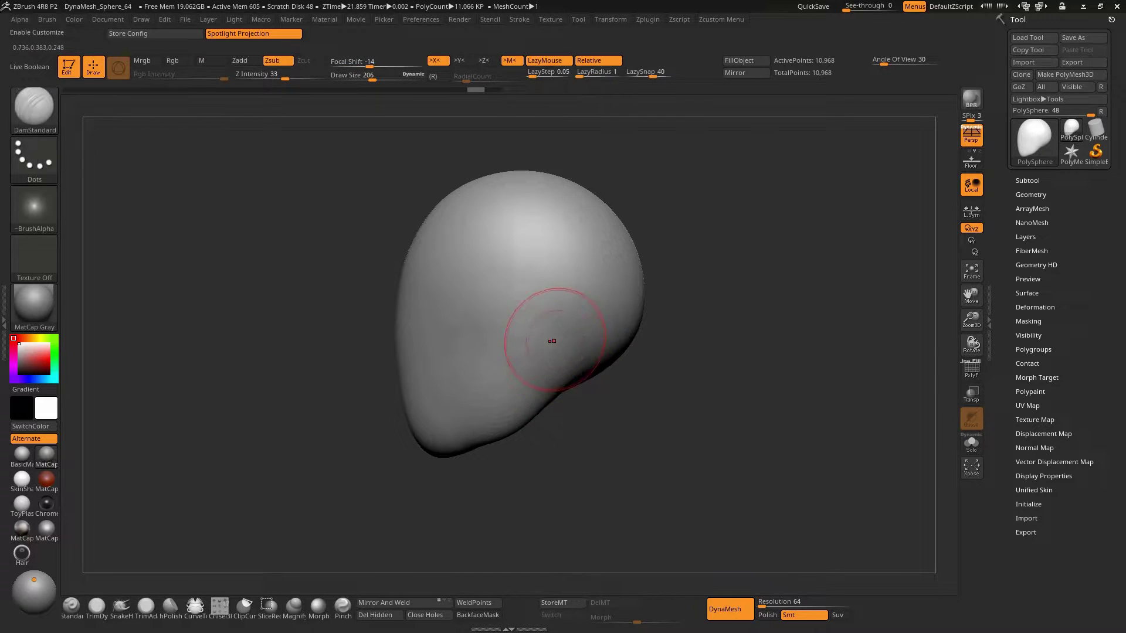
{"action": "mouse_move", "coordinate": [490, 427]}
{"action": "right_mouse_down"}
{"action": "mouse_move", "coordinate": [520, 326]}
{"action": "mouse_move", "coordinate": [445, 322]}
{"action": "mouse_move", "coordinate": [478, 308]}
{"action": "mouse_move", "coordinate": [527, 352]}
{"action": "mouse_move", "coordinate": [515, 364]}
{"action": "right_mouse_up"}
Build up volume along the back of the jaw with the ClayBuildup brush at draw size 194
{"action": "key", "text": "b"}
{"action": "key", "text": "c"}
{"action": "key", "text": "b"}
{"action": "key", "text": "s"}
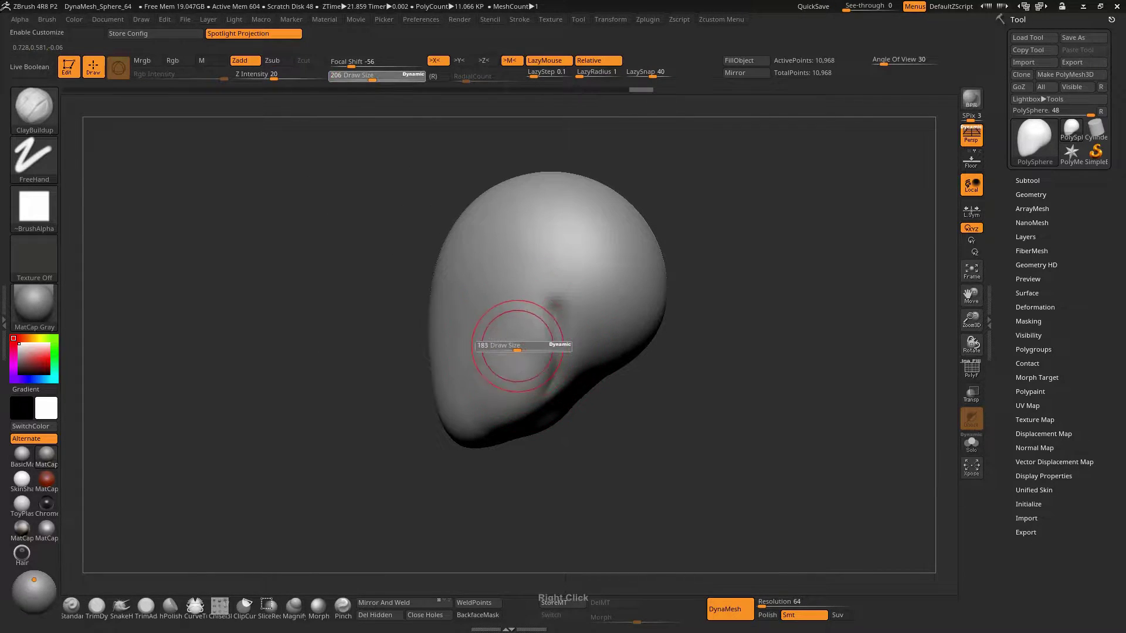
{"action": "left_click_drag", "start_coordinate": [520, 350], "coordinate": [519, 350]}
{"action": "right_click_drag", "start_coordinate": [523, 340], "coordinate": [515, 349]}
{"action": "right_click", "coordinate": [514, 349]}
{"action": "left_click_drag", "start_coordinate": [515, 352], "coordinate": [504, 352]}
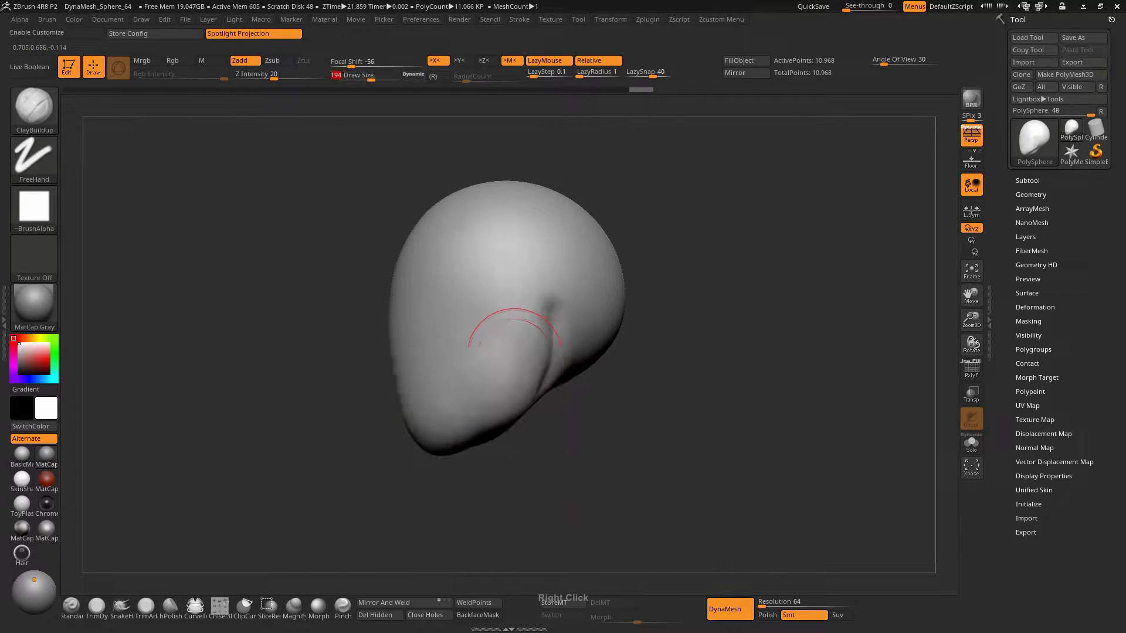
{"action": "left_click_drag", "start_coordinate": [510, 302], "coordinate": [516, 376]}
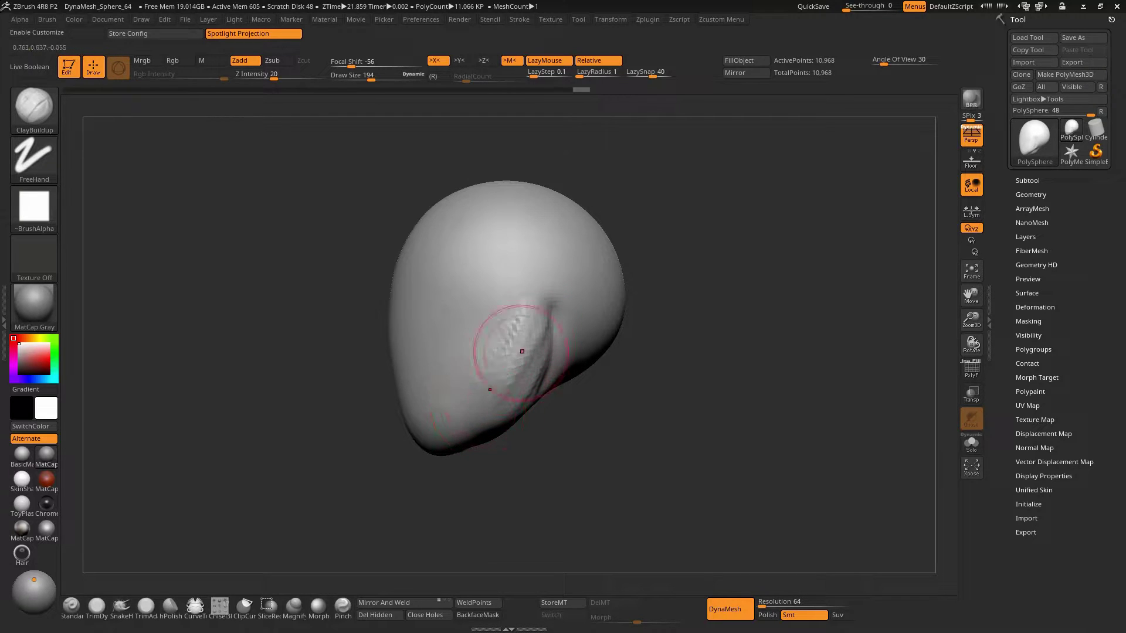
Extend the built-up clay along the jawline toward the chin and smooth it out at draw size 135
{"action": "right_click_drag", "start_coordinate": [459, 427], "coordinate": [530, 344]}
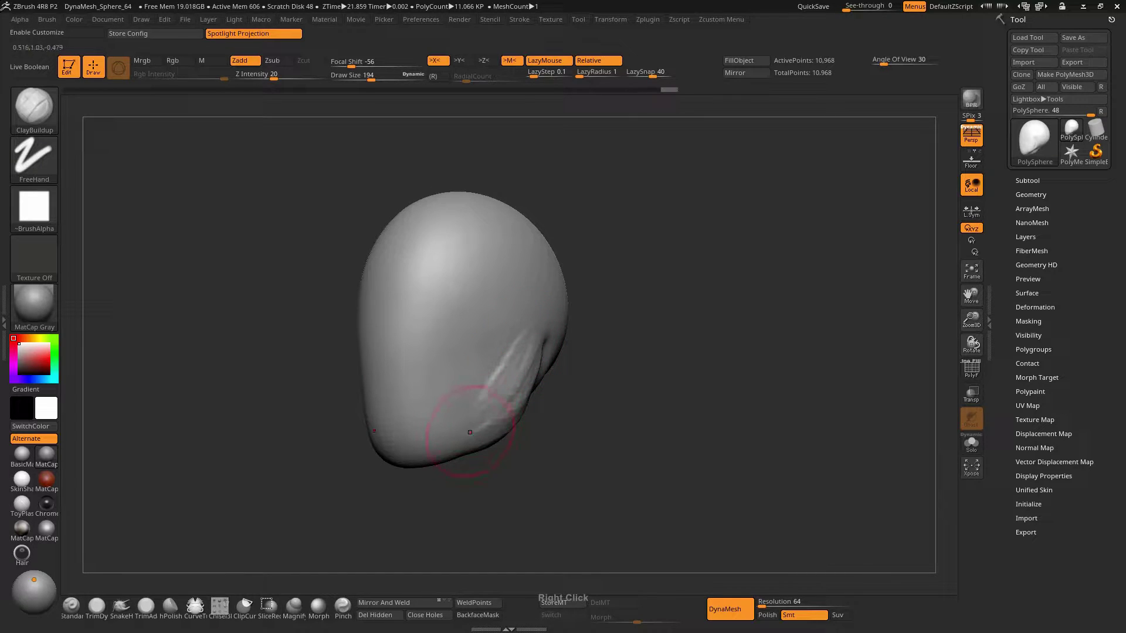
{"action": "right_click_drag", "start_coordinate": [469, 450], "coordinate": [470, 460]}
{"action": "key", "text": "s"}
{"action": "left_click_drag", "start_coordinate": [485, 402], "coordinate": [513, 359]}
{"action": "key", "text": "shift"}
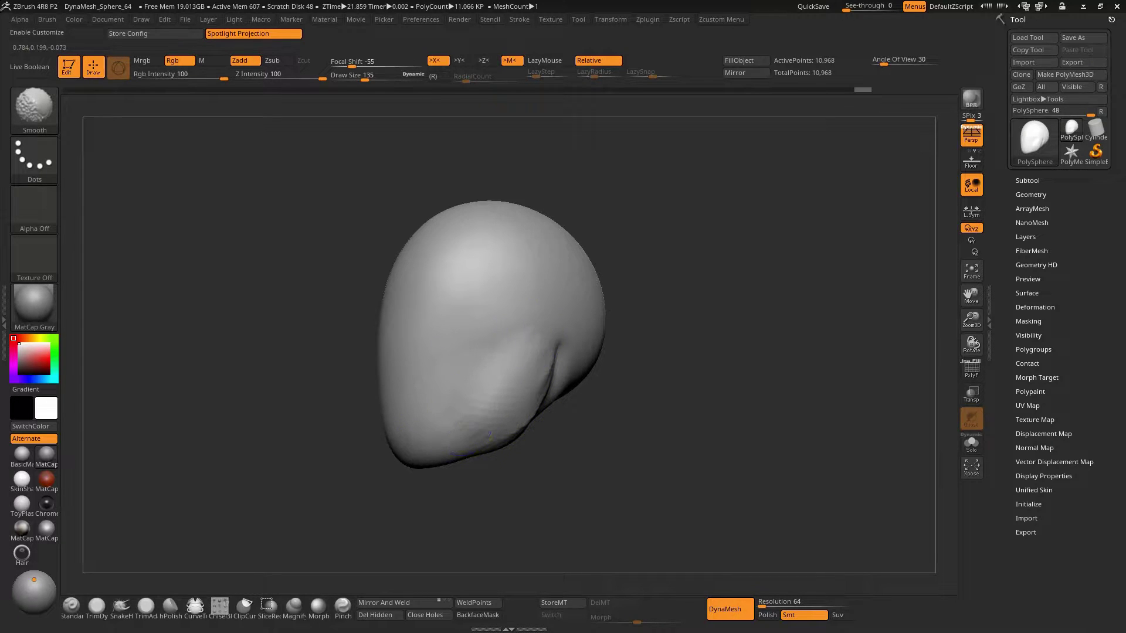
{"action": "right_click_drag", "start_coordinate": [486, 435], "coordinate": [517, 403]}
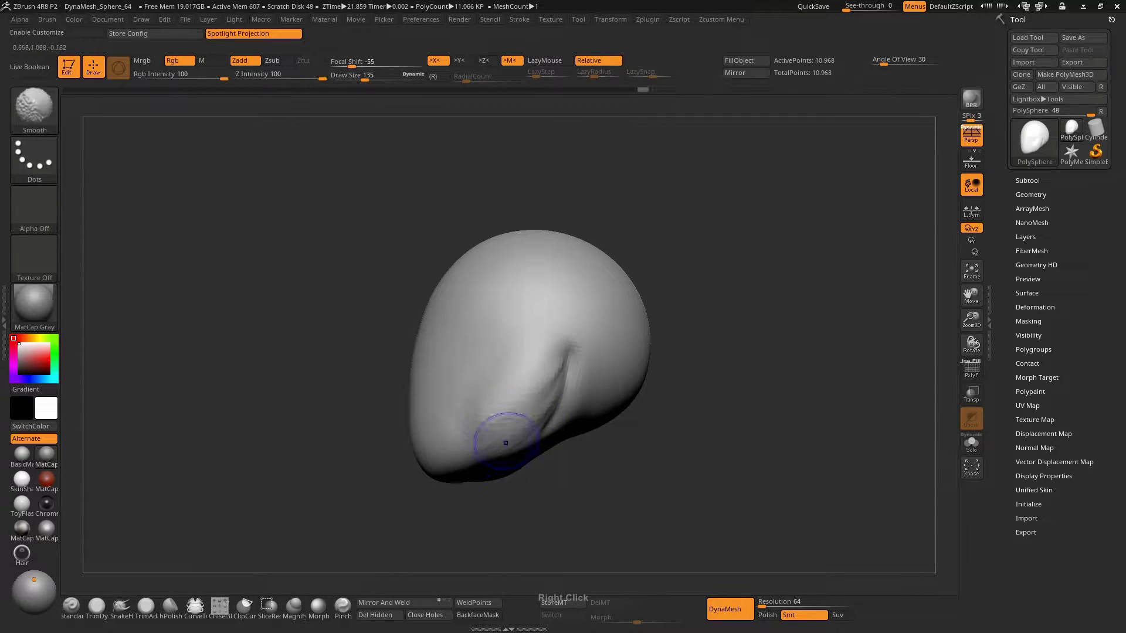
{"action": "mouse_move", "coordinate": [467, 415]}
{"action": "right_mouse_down"}
{"action": "mouse_move", "coordinate": [526, 373]}
{"action": "mouse_move", "coordinate": [488, 372]}
{"action": "right_mouse_up"}
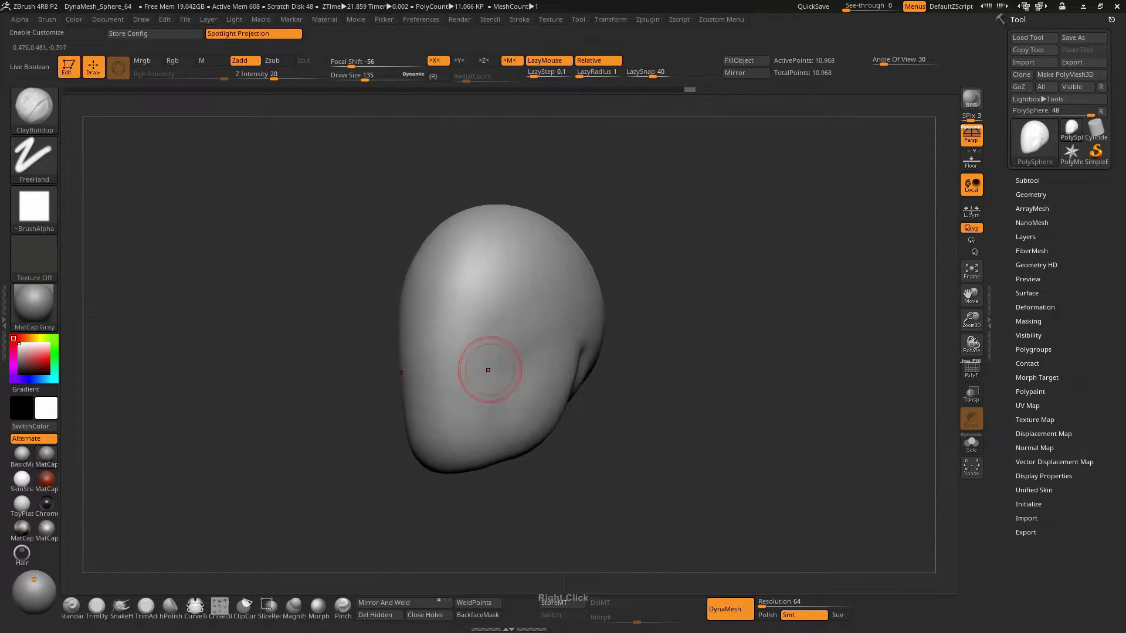
{"action": "key", "text": "shift"}
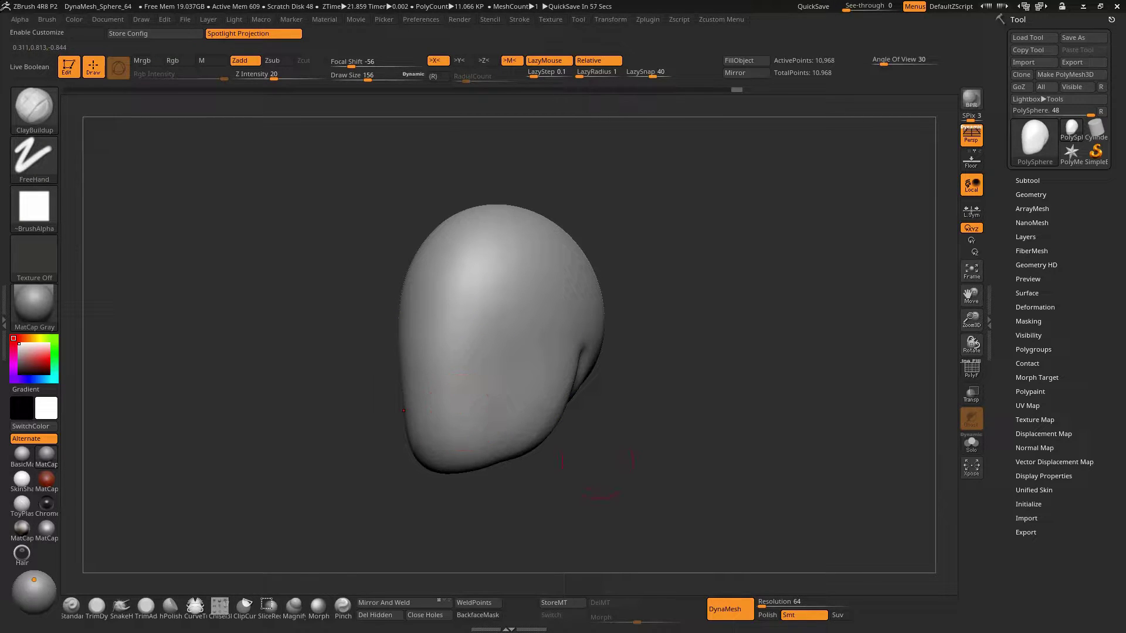
Reshape the chin and lower jaw from the side with the Move brush at draw size 307
{"action": "right_click_drag", "start_coordinate": [547, 383], "coordinate": [538, 370]}
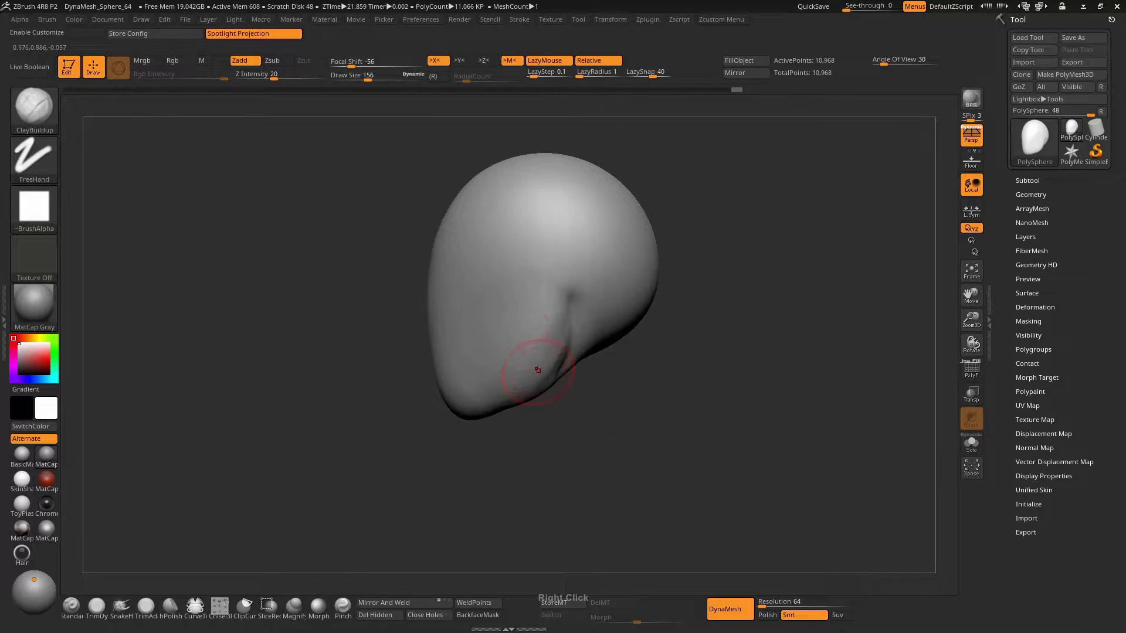
{"action": "key", "text": "b"}
{"action": "key", "text": "m"}
{"action": "key", "text": "v"}
{"action": "key", "text": "s"}
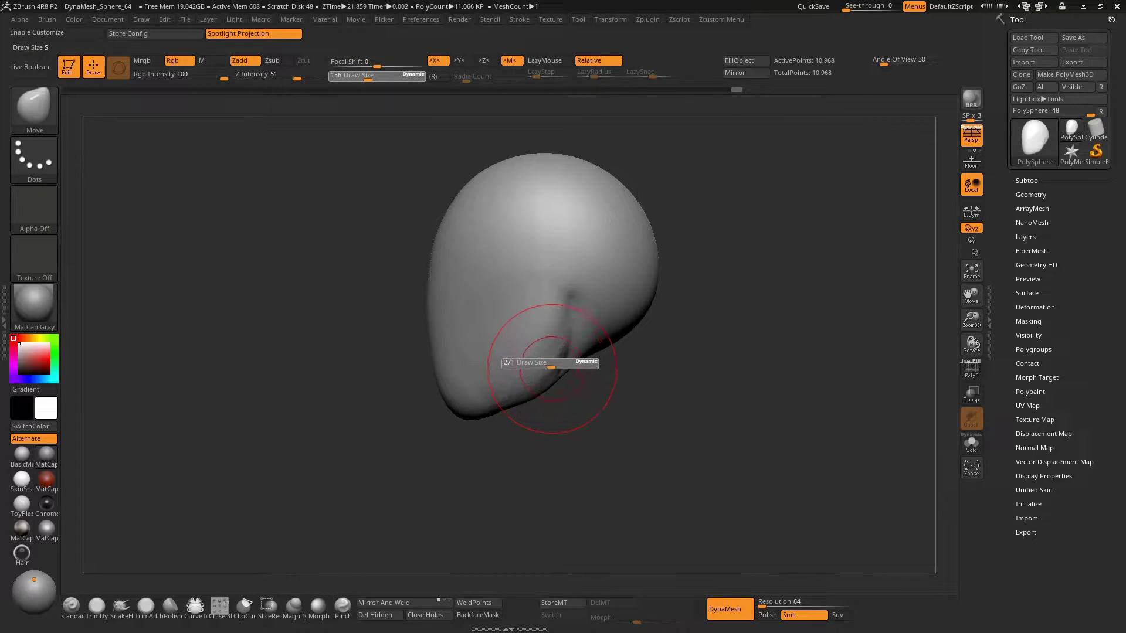
{"action": "left_click_drag", "start_coordinate": [551, 367], "coordinate": [548, 367]}
{"action": "key", "text": "s"}
{"action": "left_click_drag", "start_coordinate": [474, 413], "coordinate": [476, 413]}
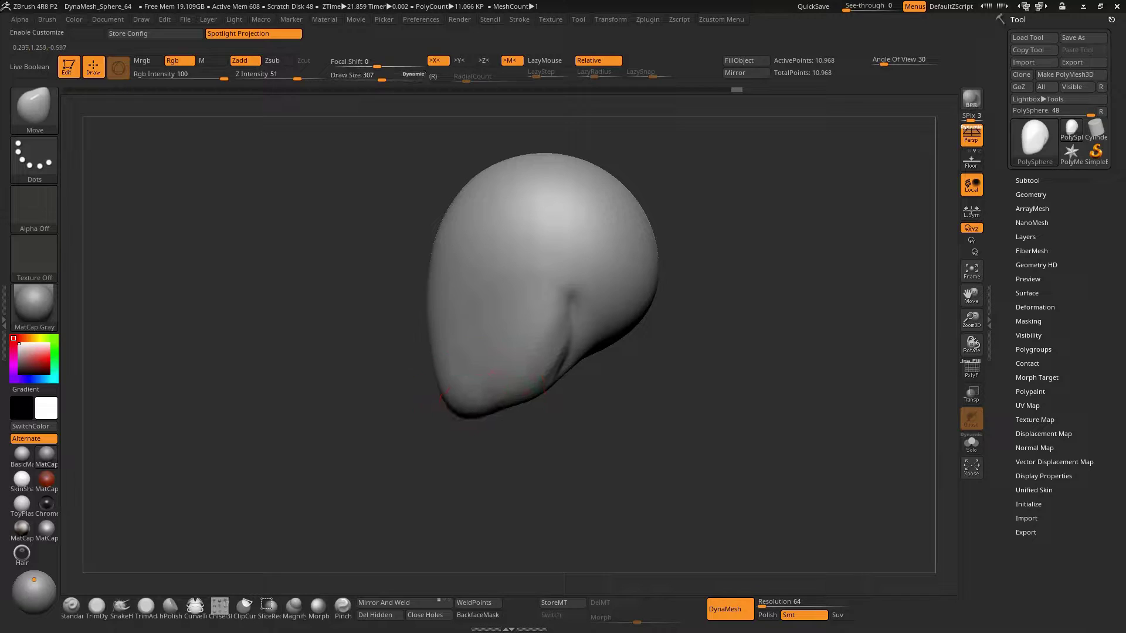
Smooth the side of the face at draw size 385 and adjust the chin with the Move brush at draw size 481
{"action": "right_click_drag", "start_coordinate": [452, 411], "coordinate": [479, 381]}
{"action": "key", "text": "s"}
{"action": "left_click_drag", "start_coordinate": [478, 369], "coordinate": [492, 369]}
{"action": "mouse_move", "coordinate": [508, 335]}
{"action": "right_mouse_down"}
{"action": "mouse_move", "coordinate": [484, 340]}
{"action": "mouse_move", "coordinate": [500, 332]}
{"action": "mouse_move", "coordinate": [495, 377]}
{"action": "mouse_move", "coordinate": [478, 375]}
{"action": "mouse_move", "coordinate": [485, 385]}
{"action": "right_mouse_up"}
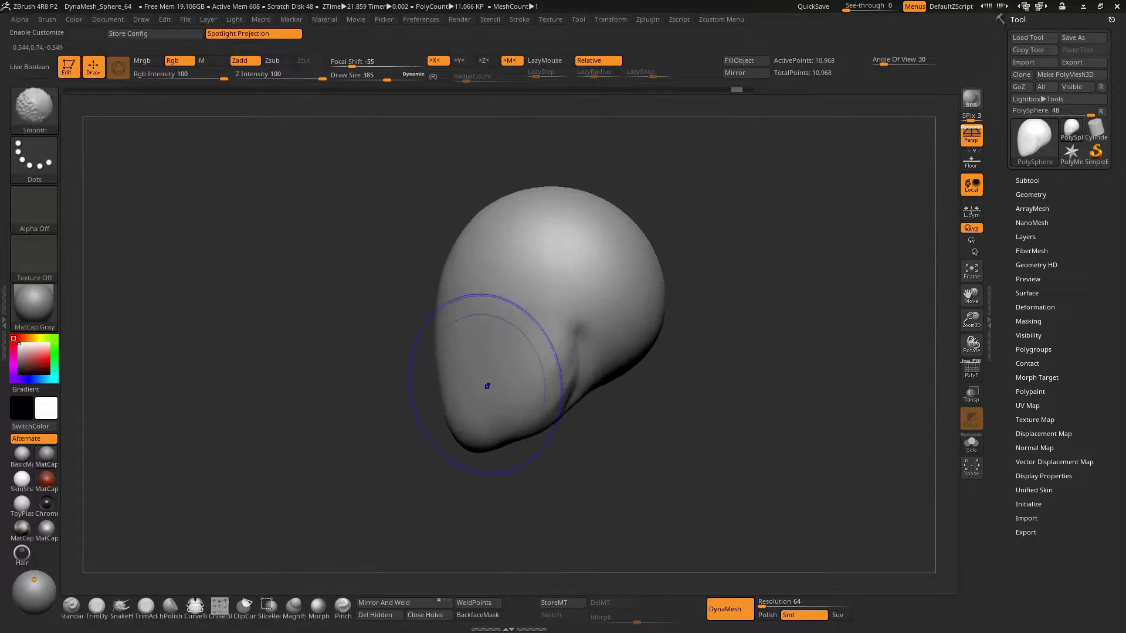
{"action": "key", "text": "s"}
{"action": "left_click_drag", "start_coordinate": [487, 431], "coordinate": [480, 443]}
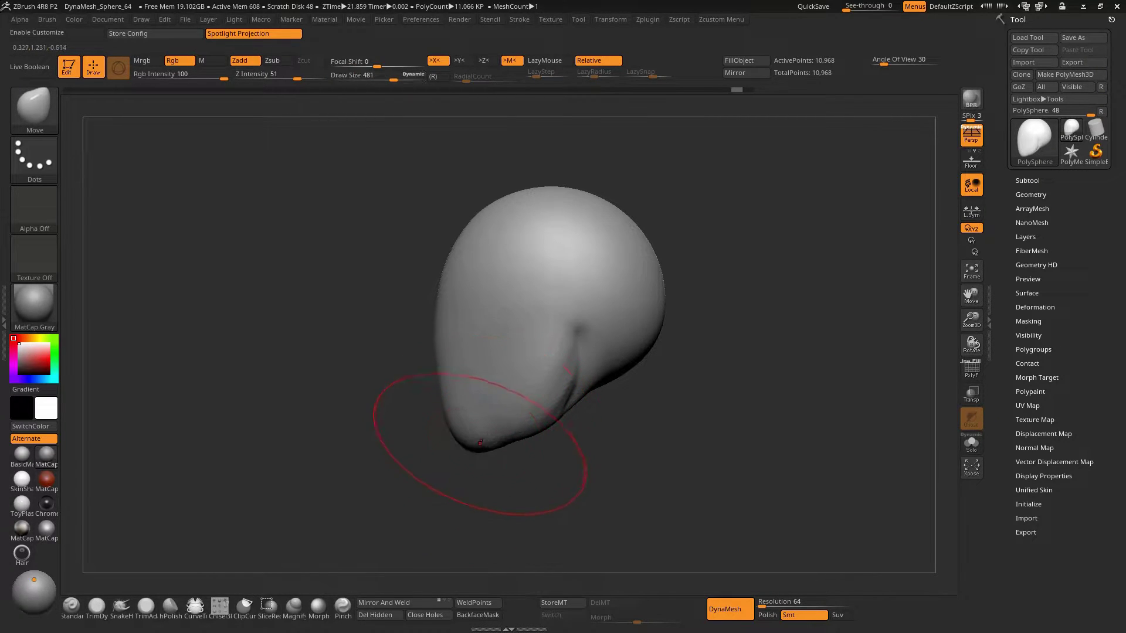
Shape the jaw corner and the jaw's lower edge toward the chin with the Move brush at draw sizes 292 and 307
{"action": "key", "text": "s"}
{"action": "left_click_drag", "start_coordinate": [487, 402], "coordinate": [472, 402]}
{"action": "left_click_drag", "start_coordinate": [540, 415], "coordinate": [556, 397], "text": "shift"}
{"action": "key", "text": "s"}
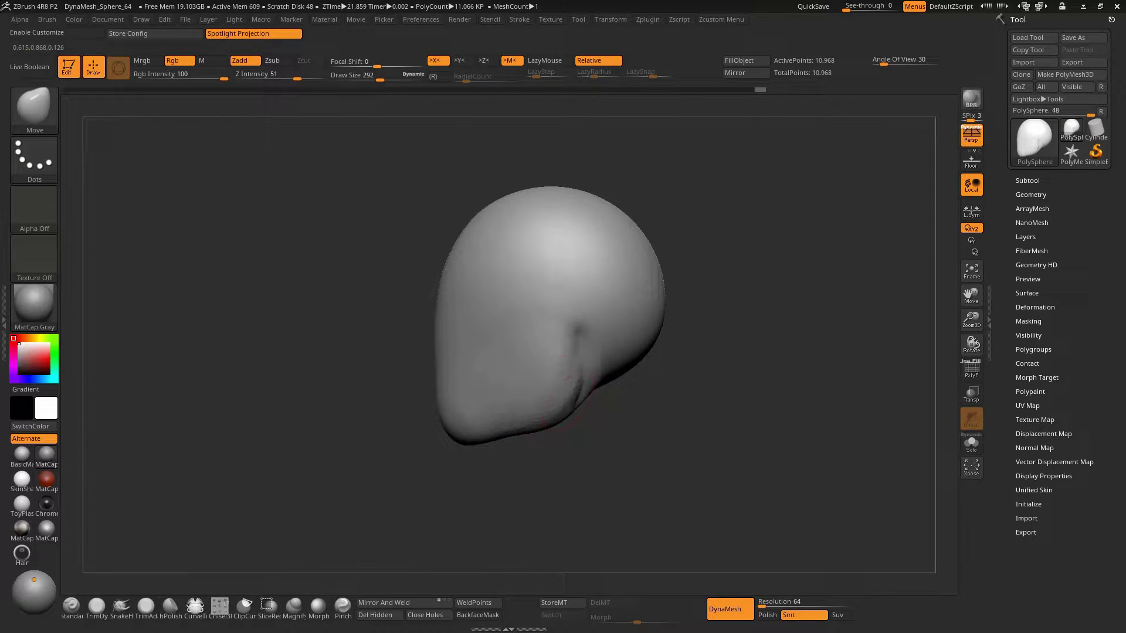
{"action": "key", "text": "bracketright"}
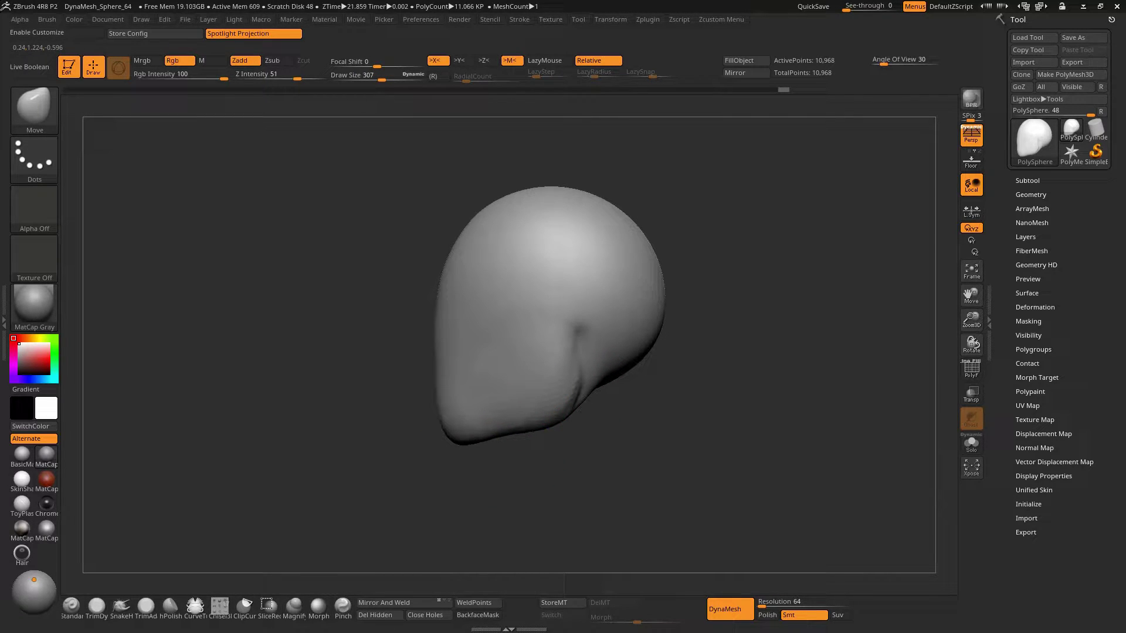
Adjust the sides of the cheeks and jaw with the Move brush at draw sizes 385 and 300, and smooth them at 278
{"action": "mouse_move", "coordinate": [475, 435]}
{"action": "right_mouse_down"}
{"action": "mouse_move", "coordinate": [503, 372]}
{"action": "mouse_move", "coordinate": [520, 397]}
{"action": "right_mouse_up"}
{"action": "key", "text": "s"}
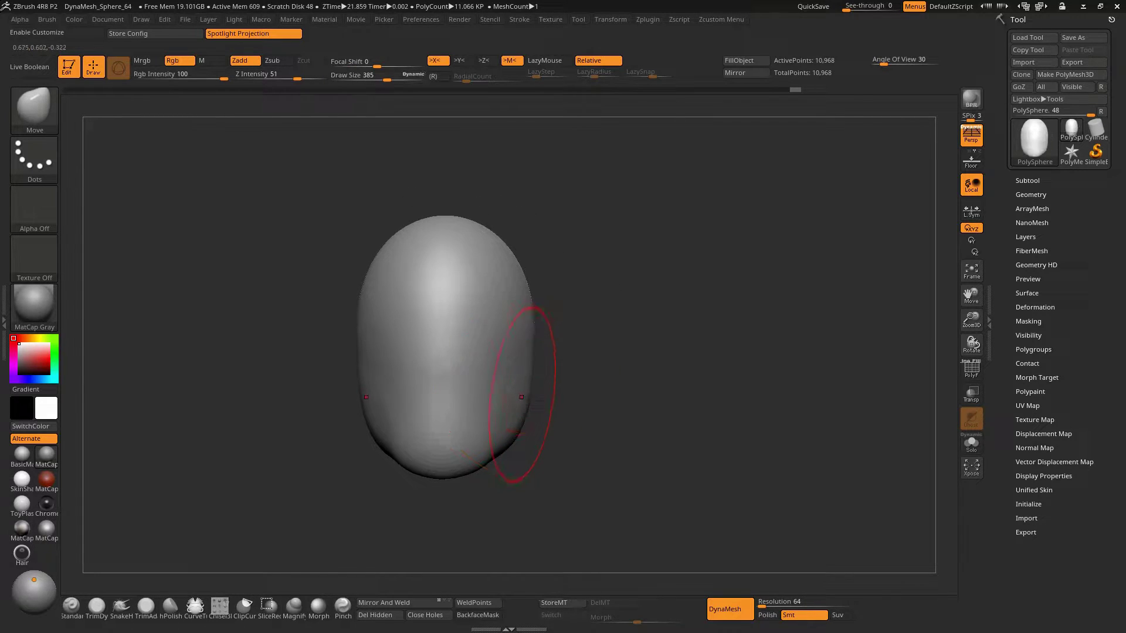
{"action": "key", "text": "w"}
{"action": "key", "text": "q"}
{"action": "key", "text": "s"}
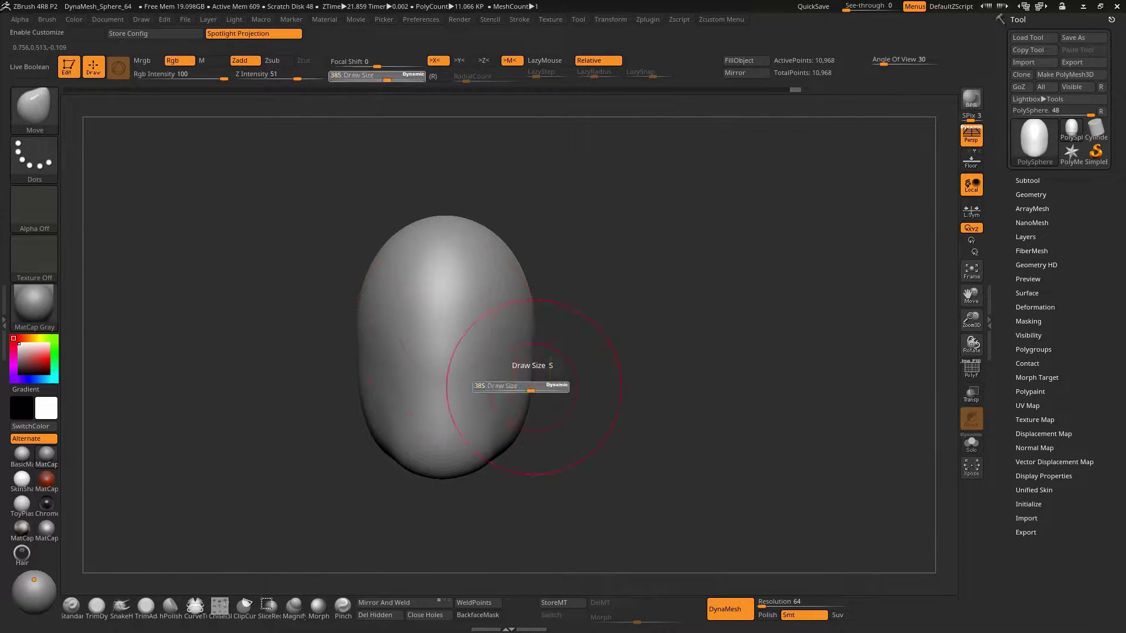
{"action": "right_click", "coordinate": [517, 346]}
{"action": "mouse_move", "coordinate": [535, 327]}
{"action": "right_mouse_down"}
{"action": "mouse_move", "coordinate": [498, 352]}
{"action": "mouse_move", "coordinate": [531, 356]}
{"action": "mouse_move", "coordinate": [504, 329]}
{"action": "right_mouse_up"}
{"action": "right_click", "coordinate": [523, 368]}
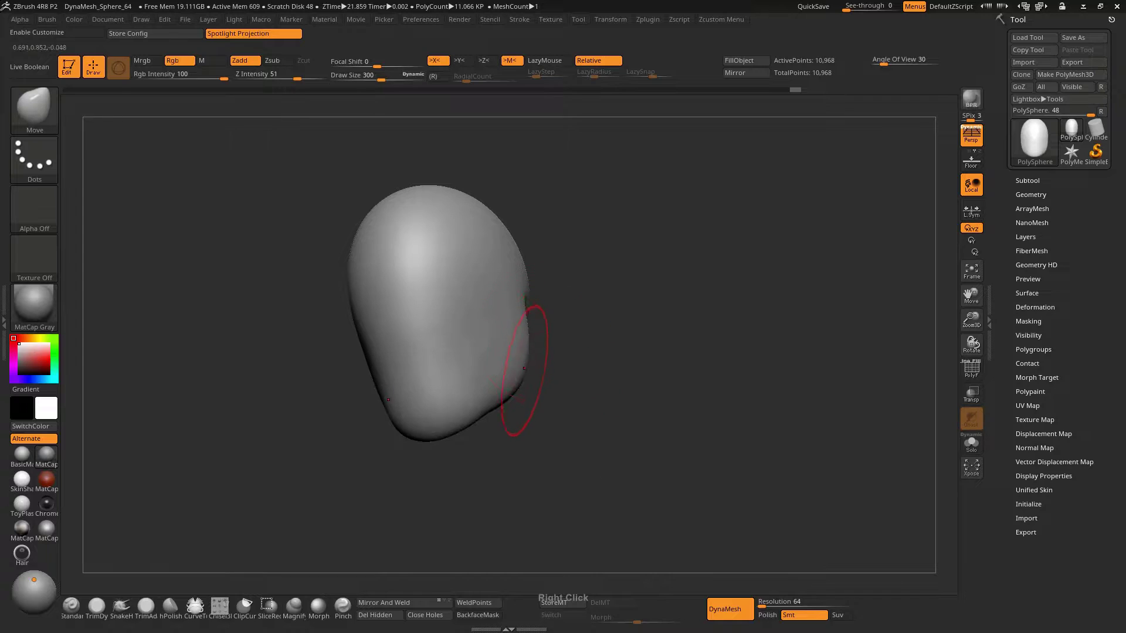
{"action": "mouse_move", "coordinate": [523, 369]}
{"action": "right_mouse_down"}
{"action": "mouse_move", "coordinate": [516, 352]}
{"action": "mouse_move", "coordinate": [535, 364]}
{"action": "mouse_move", "coordinate": [523, 322]}
{"action": "right_mouse_up"}
{"action": "right_click", "coordinate": [536, 364]}
{"action": "key", "text": "shift"}
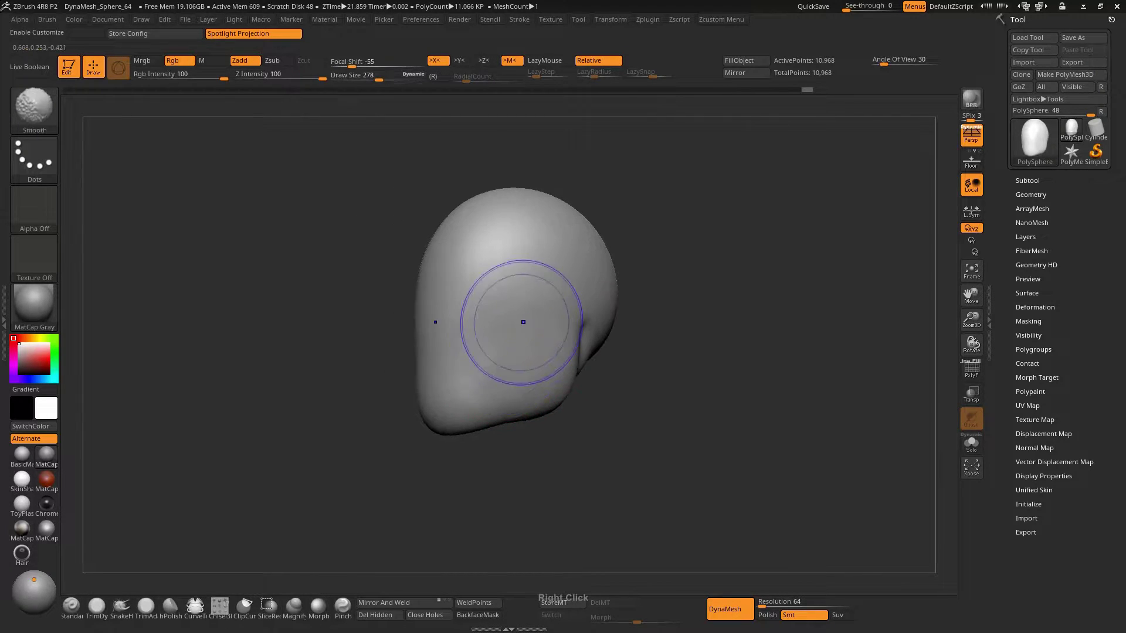
Build up clay over the front and cheeks of the face with the ClayBuildup brush at draw sizes 322 and 402
{"action": "mouse_move", "coordinate": [455, 357]}
{"action": "right_mouse_down"}
{"action": "mouse_move", "coordinate": [485, 339]}
{"action": "mouse_move", "coordinate": [498, 391]}
{"action": "right_mouse_up"}
{"action": "key", "text": "b"}
{"action": "key", "text": "c"}
{"action": "key", "text": "b"}
{"action": "right_click", "coordinate": [490, 384]}
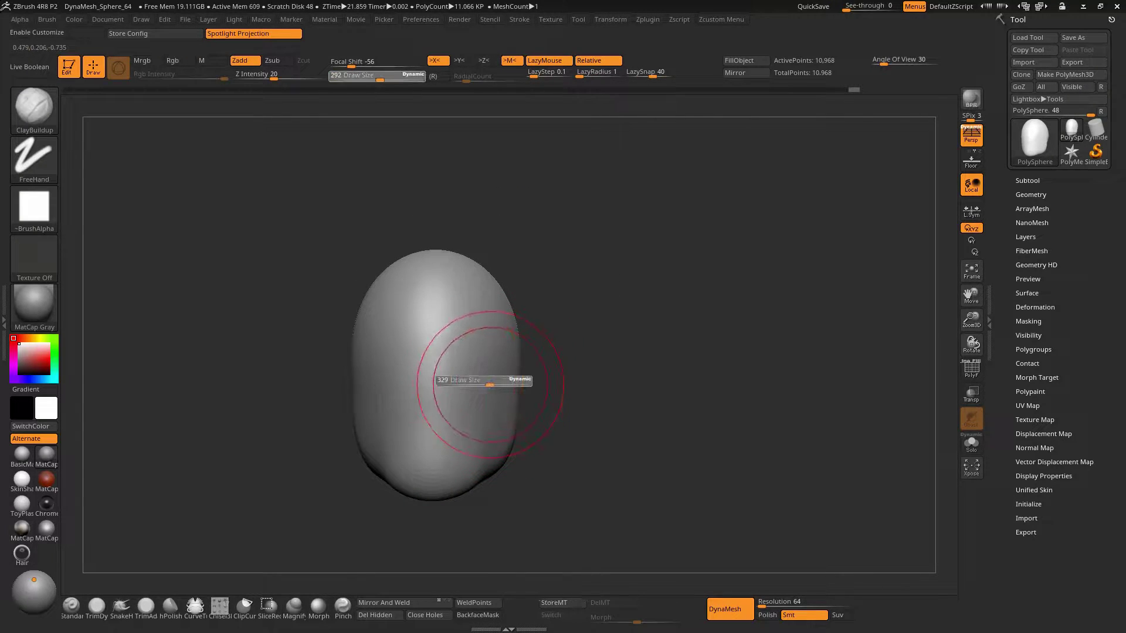
{"action": "left_click_drag", "start_coordinate": [488, 384], "coordinate": [485, 381]}
{"action": "right_click_drag", "start_coordinate": [487, 355], "coordinate": [460, 366]}
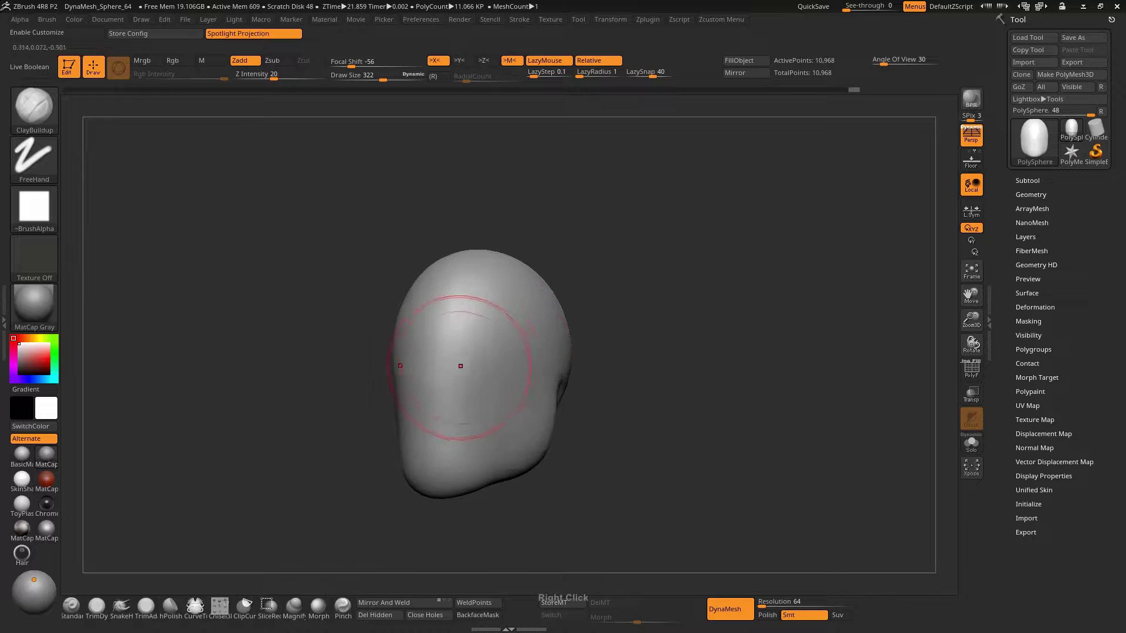
{"action": "left_click_drag", "start_coordinate": [484, 362], "coordinate": [488, 365]}
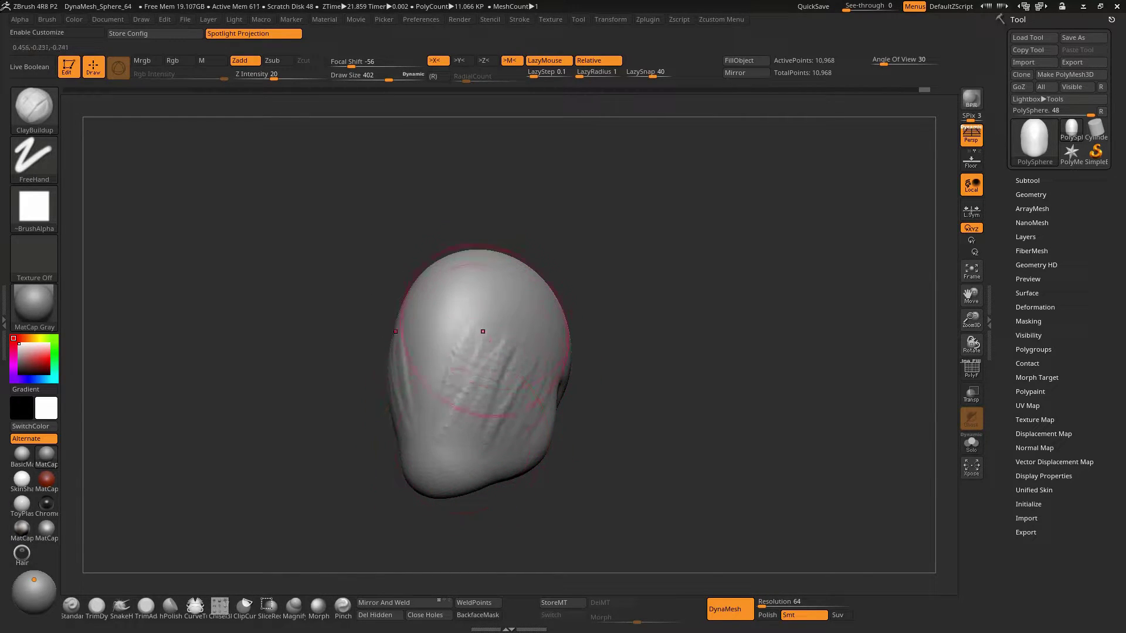
{"action": "key", "text": "ctrl+z"}
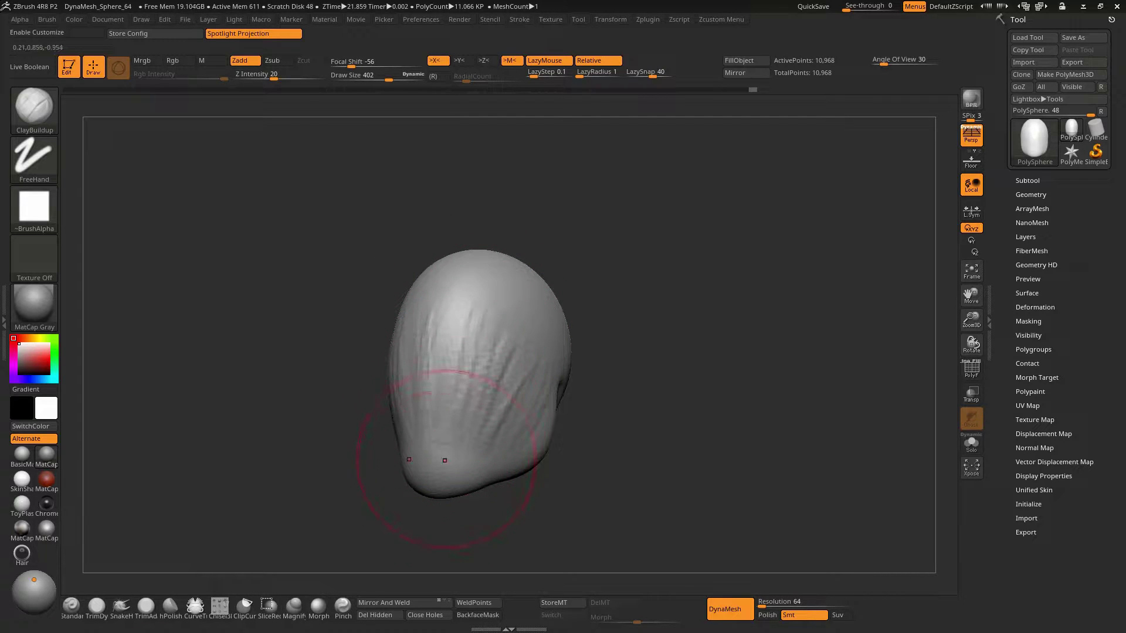
Extend the clay strokes up over the forehead at draw size 353 and down to the chin at draw size 238
{"action": "mouse_move", "coordinate": [480, 390]}
{"action": "right_mouse_down"}
{"action": "mouse_move", "coordinate": [452, 380]}
{"action": "mouse_move", "coordinate": [480, 364]}
{"action": "right_mouse_up"}
{"action": "key", "text": "s"}
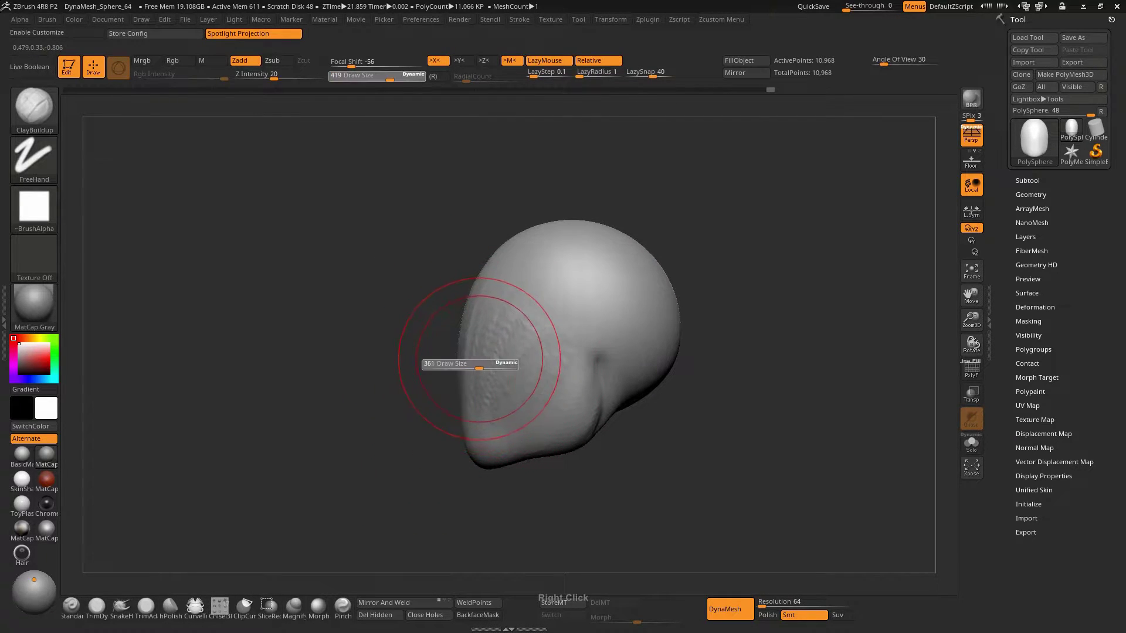
{"action": "left_click_drag", "start_coordinate": [480, 364], "coordinate": [476, 364]}
{"action": "right_click_drag", "start_coordinate": [479, 299], "coordinate": [510, 242]}
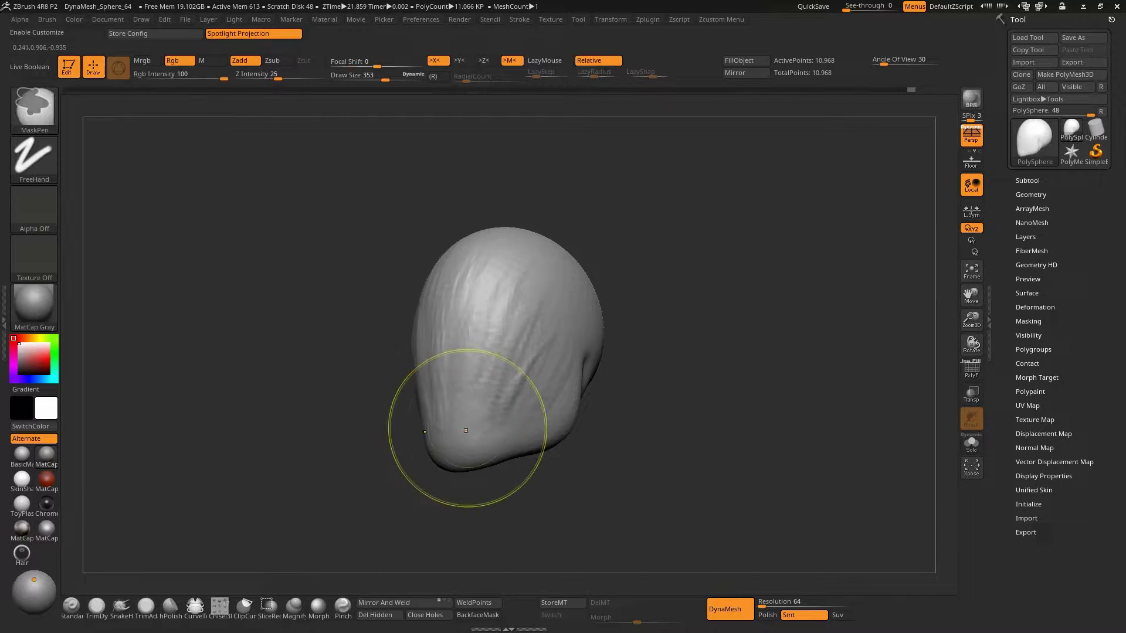
{"action": "key", "text": "s"}
{"action": "left_click_drag", "start_coordinate": [460, 422], "coordinate": [482, 422]}
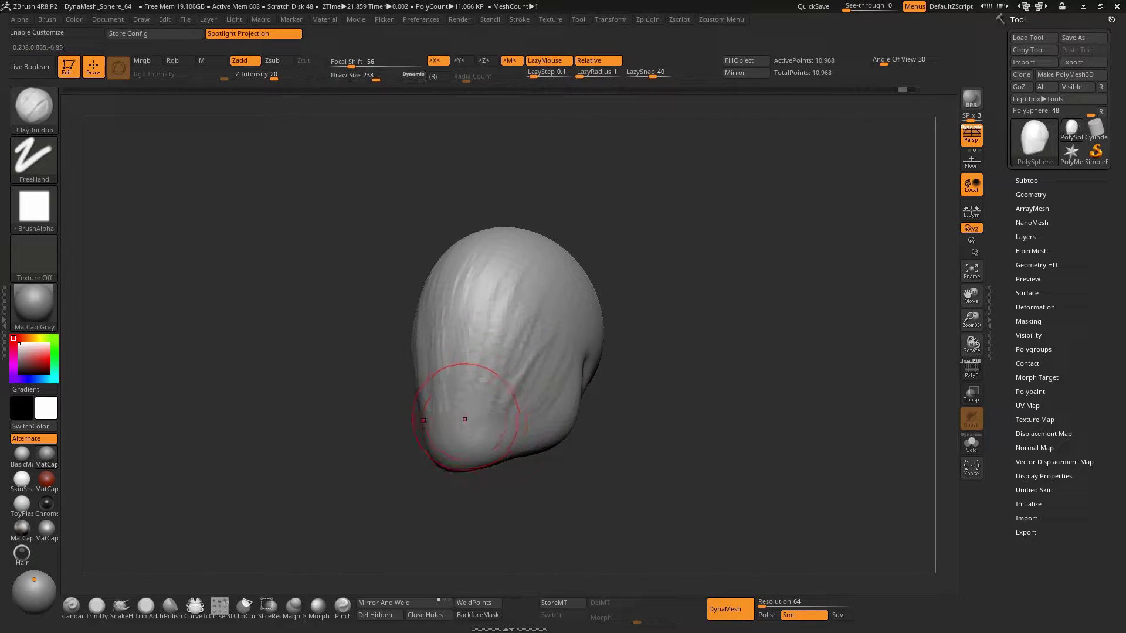
Smooth the clay strokes across the forehead, face and cheeks at draw size 238
{"action": "right_click_drag", "start_coordinate": [459, 414], "coordinate": [523, 385]}
{"action": "key", "text": "shift"}
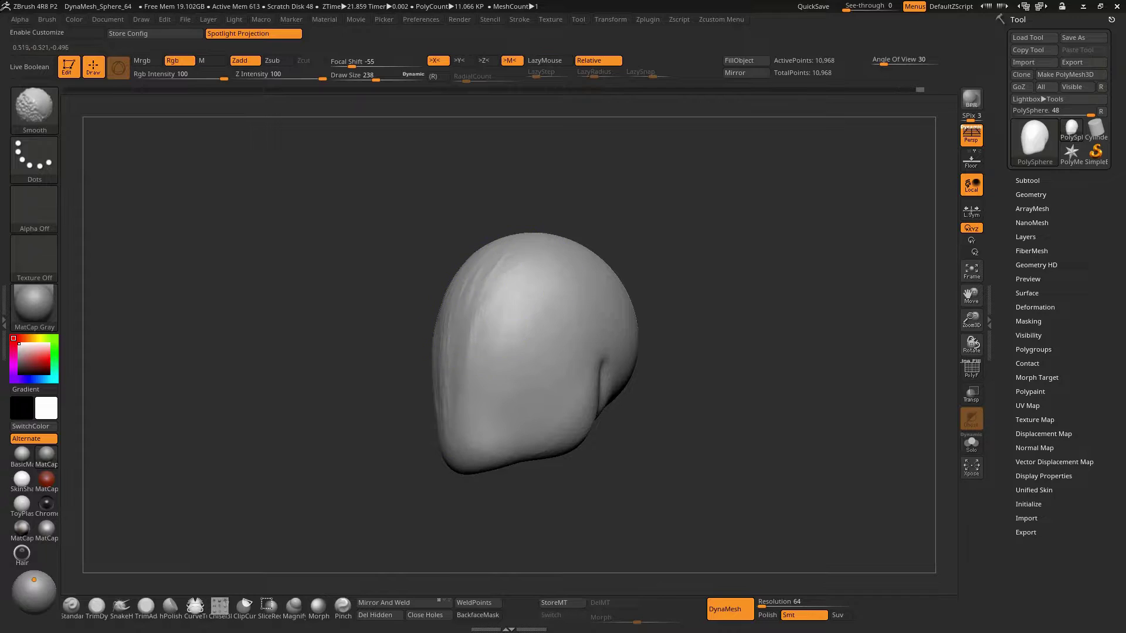
{"action": "right_click_drag", "start_coordinate": [475, 402], "coordinate": [446, 323]}
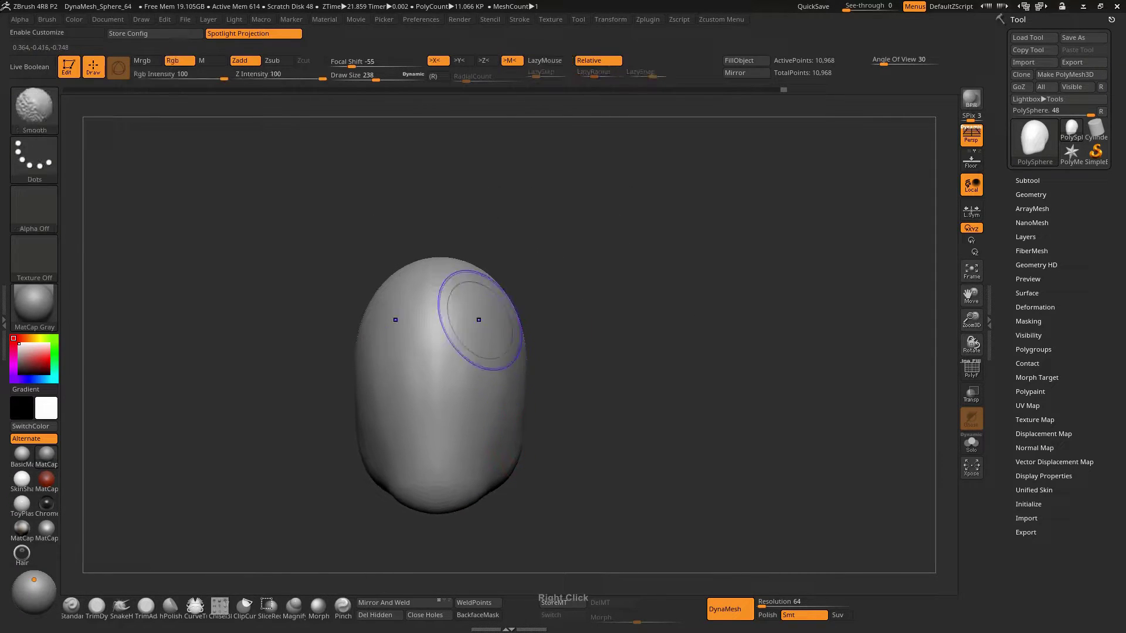
{"action": "mouse_move", "coordinate": [490, 369]}
{"action": "right_mouse_down"}
{"action": "mouse_move", "coordinate": [455, 442]}
{"action": "mouse_move", "coordinate": [518, 373]}
{"action": "mouse_move", "coordinate": [510, 359]}
{"action": "mouse_move", "coordinate": [494, 365]}
{"action": "mouse_move", "coordinate": [522, 334]}
{"action": "right_mouse_up"}
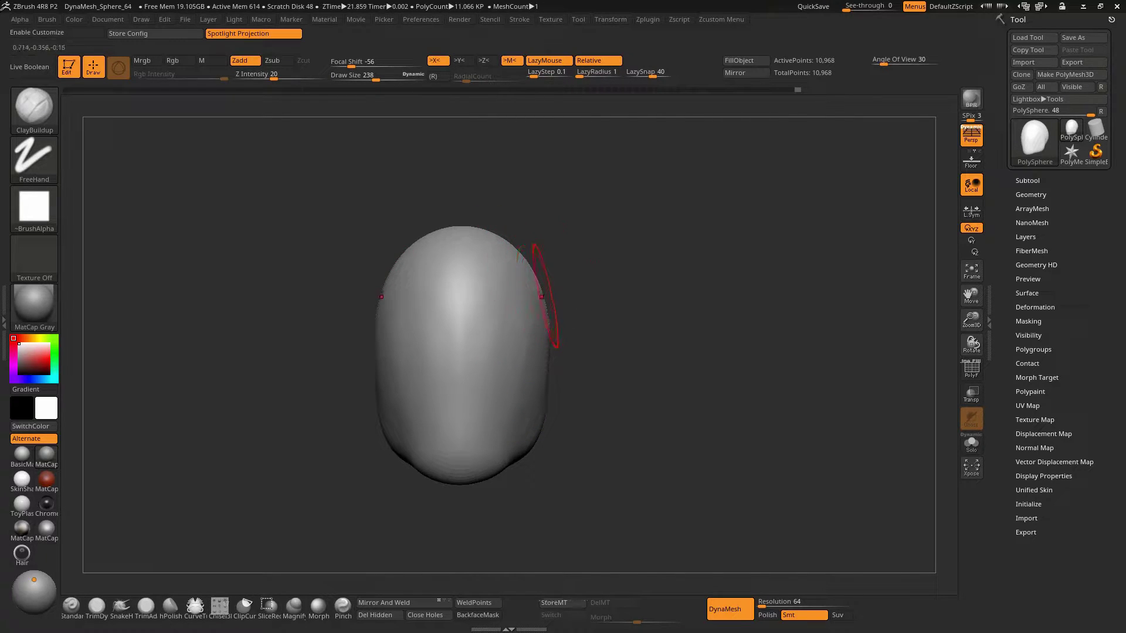
Adjust the sides of the skull and lower jaw from the front with the Move brush at draw size 369
{"action": "key", "text": "b"}
{"action": "key", "text": "m"}
{"action": "key", "text": "v"}
{"action": "key", "text": "s"}
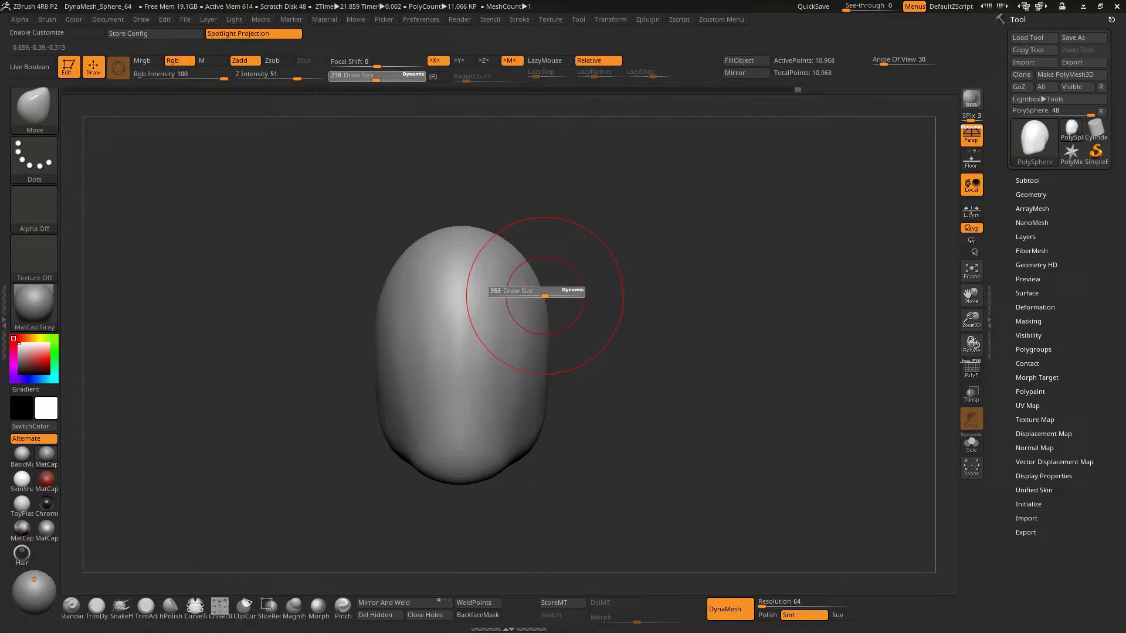
{"action": "left_click_drag", "start_coordinate": [545, 295], "coordinate": [548, 296]}
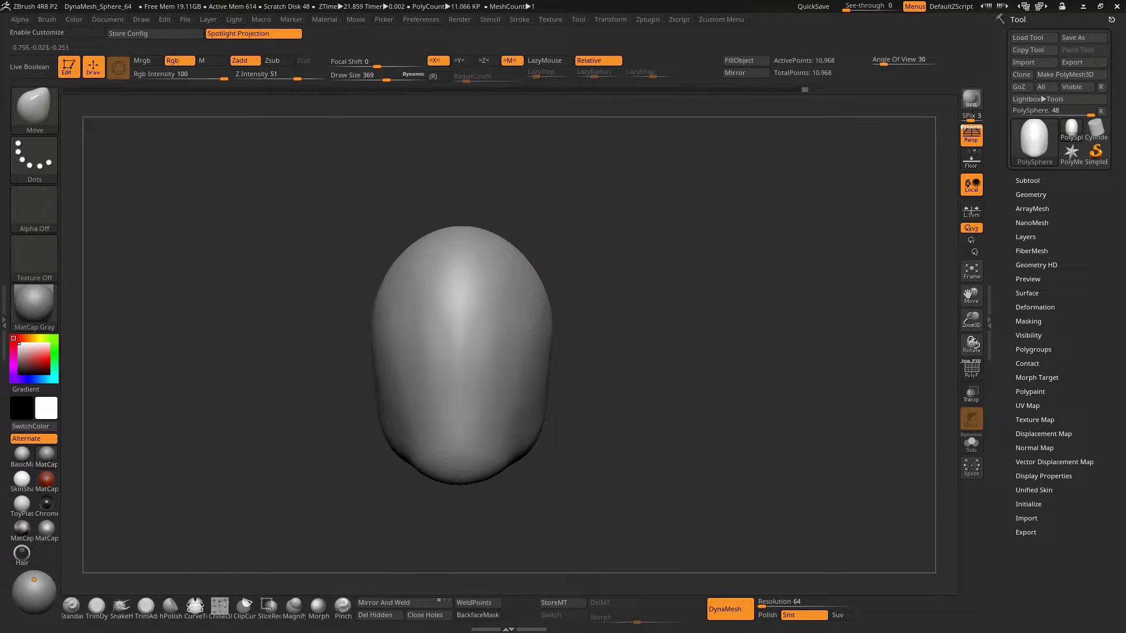
{"action": "key", "text": "bracketleft"}
{"action": "key", "text": "bracketleft"}
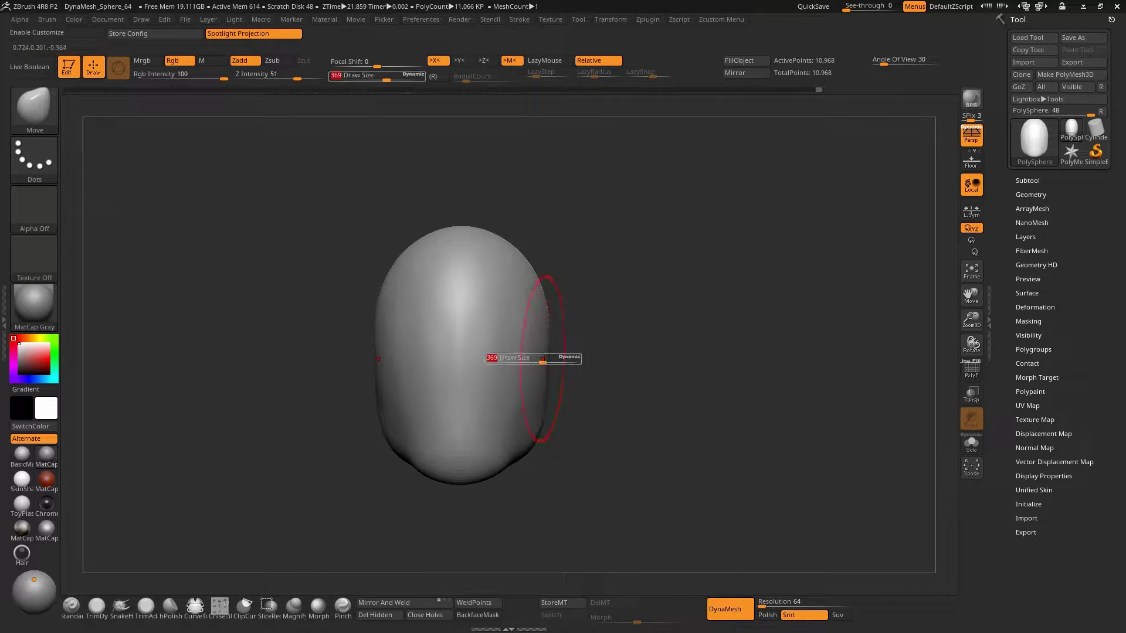
{"action": "mouse_move", "coordinate": [558, 401]}
{"action": "left_mouse_down"}
{"action": "mouse_move", "coordinate": [580, 446]}
{"action": "mouse_move", "coordinate": [528, 463]}
{"action": "left_mouse_up"}
{"action": "mouse_move", "coordinate": [528, 463]}
{"action": "right_mouse_down"}
{"action": "mouse_move", "coordinate": [503, 372]}
{"action": "mouse_move", "coordinate": [534, 325]}
{"action": "mouse_move", "coordinate": [530, 343]}
{"action": "mouse_move", "coordinate": [518, 341]}
{"action": "right_mouse_up"}
Mask a round neck area on the underside of the head at draw size 194 and invert the mask
{"action": "key", "text": "s"}
{"action": "key", "text": "ctrl"}
{"action": "left_click_drag", "start_coordinate": [550, 319], "coordinate": [557, 326], "text": "ctrl"}
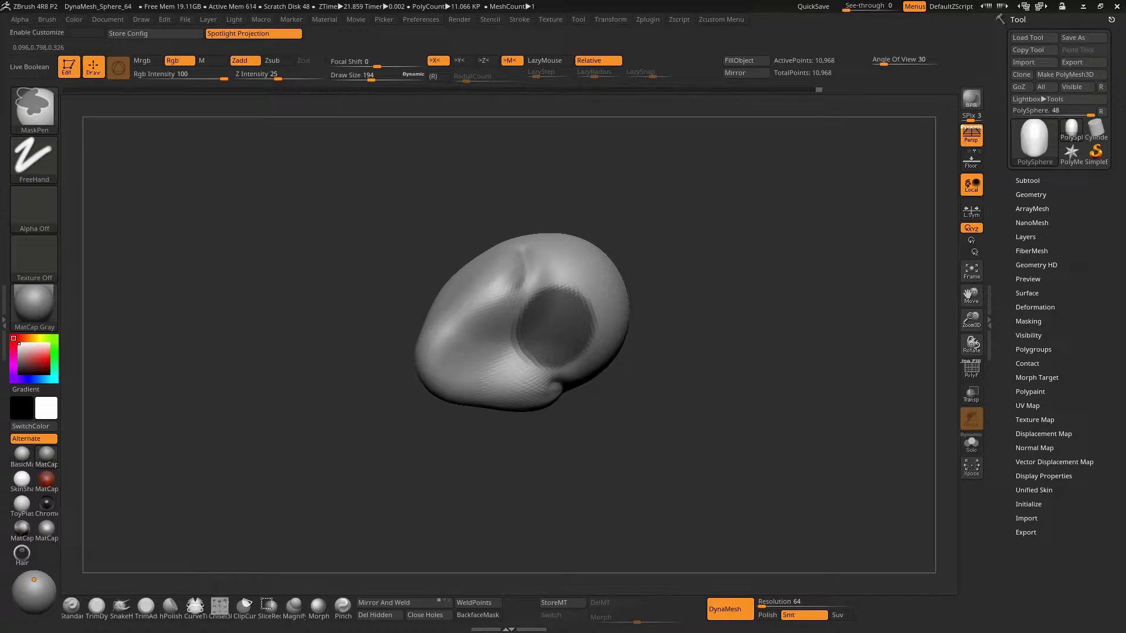
{"action": "mouse_move", "coordinate": [527, 326]}
{"action": "right_mouse_down"}
{"action": "mouse_move", "coordinate": [546, 387]}
{"action": "mouse_move", "coordinate": [538, 374]}
{"action": "right_mouse_up"}
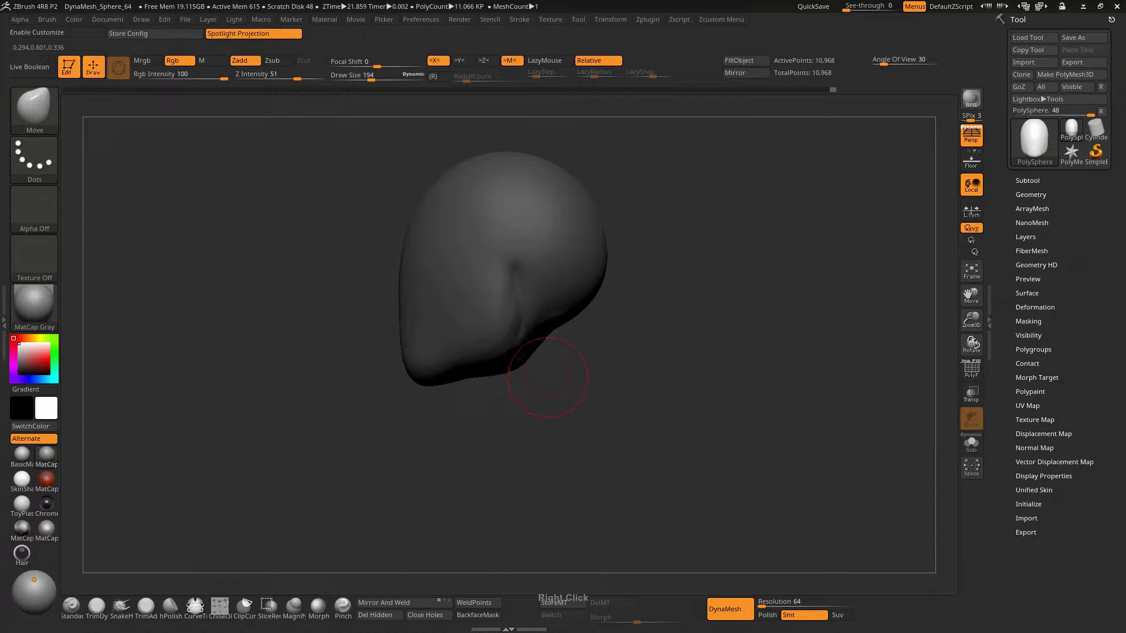
Try to pull the unmasked area down and backward into a neck with the Move brush at draw size 684
{"action": "key", "text": "s"}
{"action": "left_click_drag", "start_coordinate": [548, 375], "coordinate": [584, 379]}
{"action": "right_click_drag", "start_coordinate": [584, 379], "coordinate": [516, 384]}
{"action": "left_click_drag", "start_coordinate": [527, 362], "coordinate": [572, 422]}
{"action": "right_click_drag", "start_coordinate": [571, 422], "coordinate": [551, 394]}
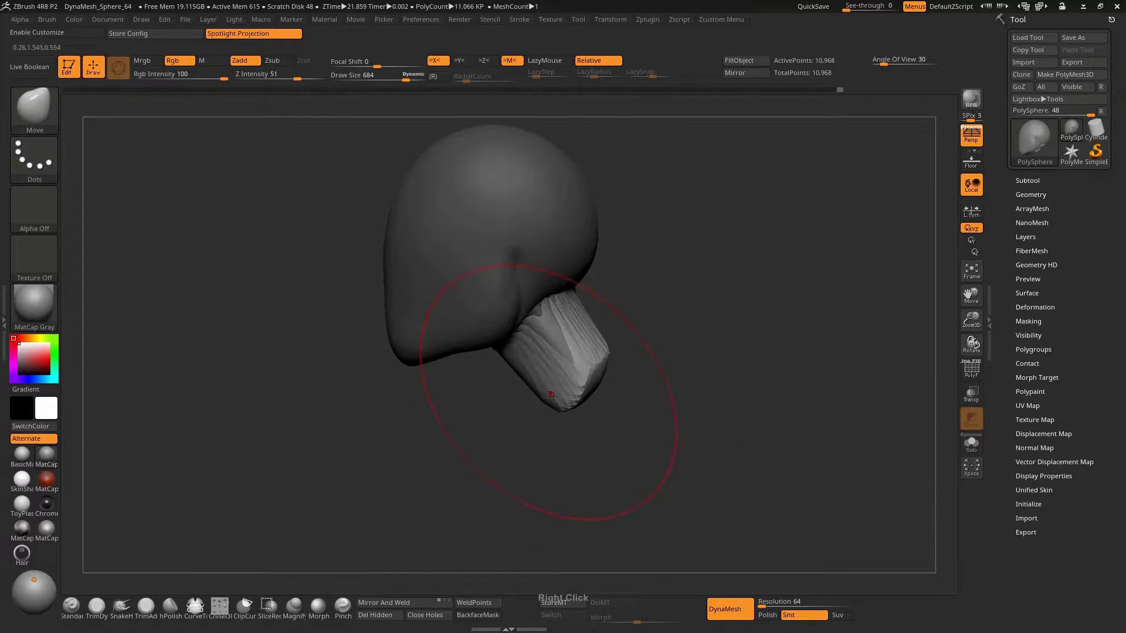
{"action": "key", "text": "ctrl+z"}
Try to pull the neck more steeply downward with the Move brush at draw size 763
{"action": "key", "text": "s"}
{"action": "left_click_drag", "start_coordinate": [539, 382], "coordinate": [547, 382]}
{"action": "mouse_move", "coordinate": [520, 340]}
{"action": "left_mouse_down"}
{"action": "mouse_move", "coordinate": [542, 374]}
{"action": "mouse_move", "coordinate": [549, 425]}
{"action": "left_mouse_up"}
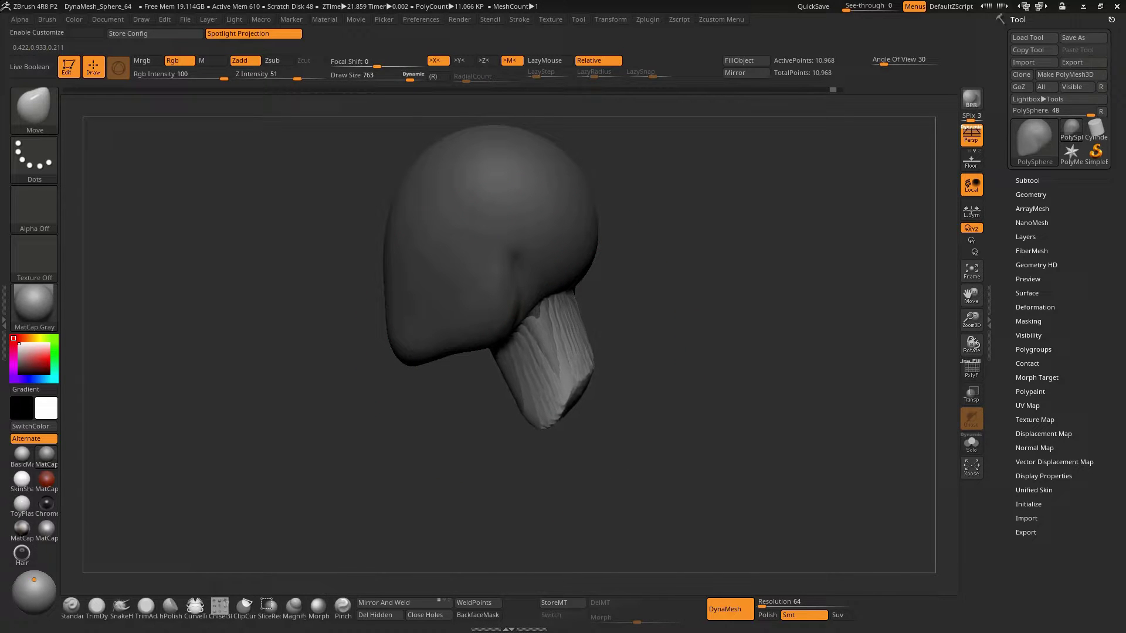
{"action": "key", "text": "ctrl+z"}
Enlarge and clean up the unmasked neck area under the skull with MaskPen at draw sizes 212 and 91
{"action": "mouse_move", "coordinate": [528, 423]}
{"action": "right_mouse_down"}
{"action": "mouse_move", "coordinate": [540, 326]}
{"action": "mouse_move", "coordinate": [498, 358]}
{"action": "right_mouse_up"}
{"action": "key", "text": "s"}
{"action": "key", "text": "s"}
{"action": "left_click_drag", "start_coordinate": [498, 357], "coordinate": [504, 384]}
{"action": "key", "text": "ctrl"}
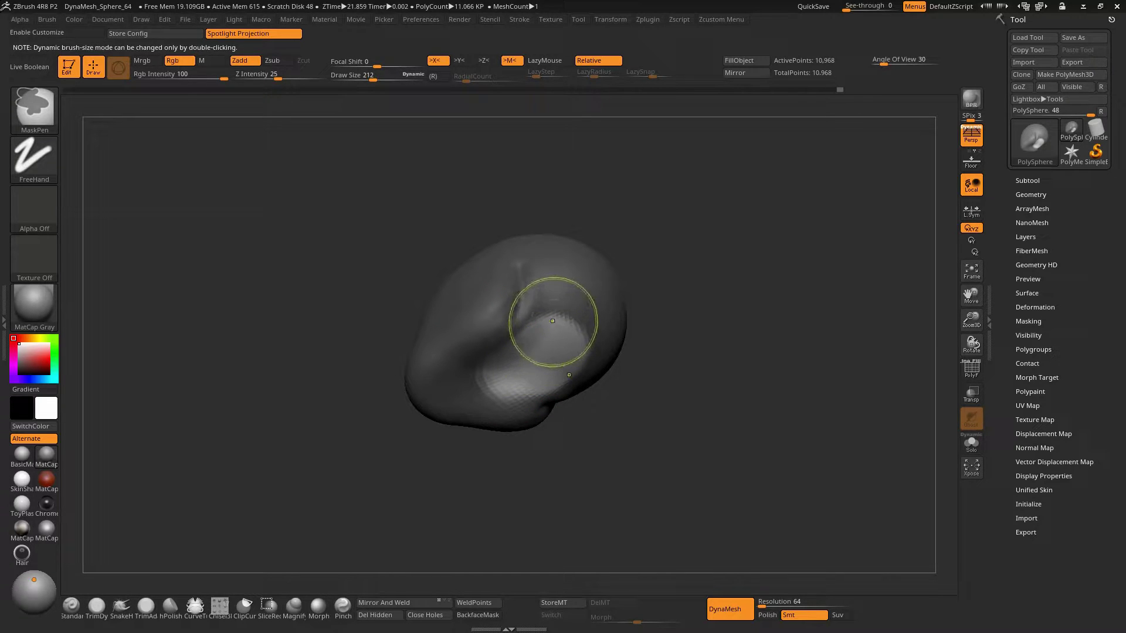
{"action": "mouse_move", "coordinate": [552, 326]}
{"action": "left_mouse_down", "text": "ctrl"}
{"action": "mouse_move", "coordinate": [577, 357]}
{"action": "mouse_move", "coordinate": [555, 342]}
{"action": "left_mouse_up", "text": "ctrl"}
{"action": "key", "text": "s"}
{"action": "key", "text": "ctrl"}
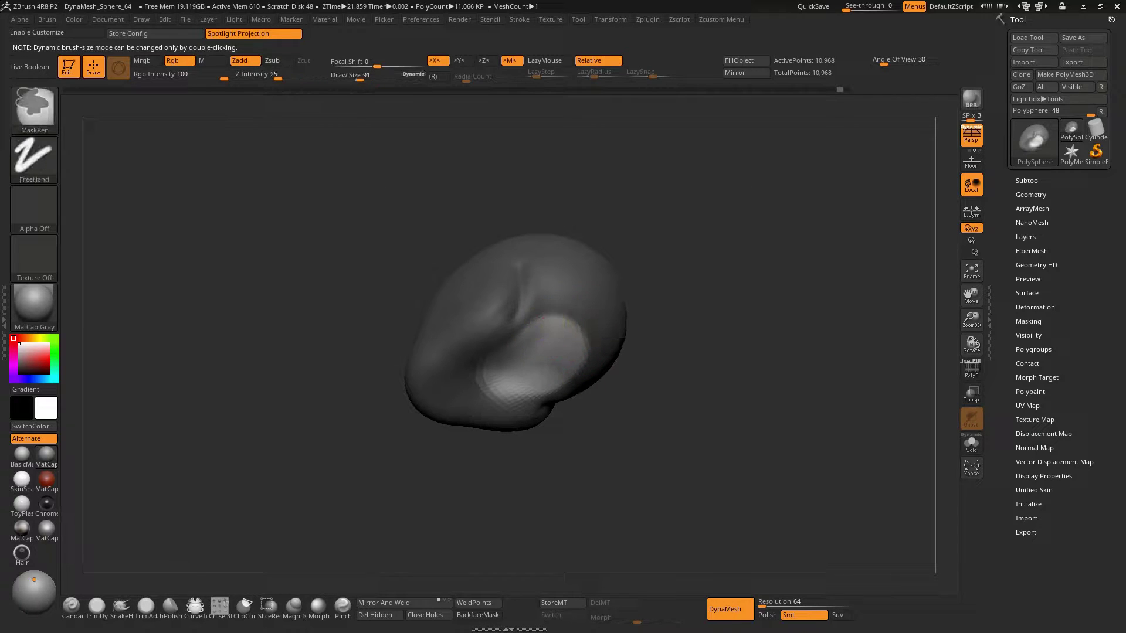
Pull the unmasked area beneath the skull downward into a neck with the Move brush at draw size 717
{"action": "mouse_move", "coordinate": [536, 325]}
{"action": "right_mouse_down"}
{"action": "mouse_move", "coordinate": [515, 327]}
{"action": "mouse_move", "coordinate": [563, 357]}
{"action": "mouse_move", "coordinate": [546, 415]}
{"action": "right_mouse_up"}
{"action": "key", "text": "s"}
{"action": "left_click_drag", "start_coordinate": [548, 406], "coordinate": [607, 406]}
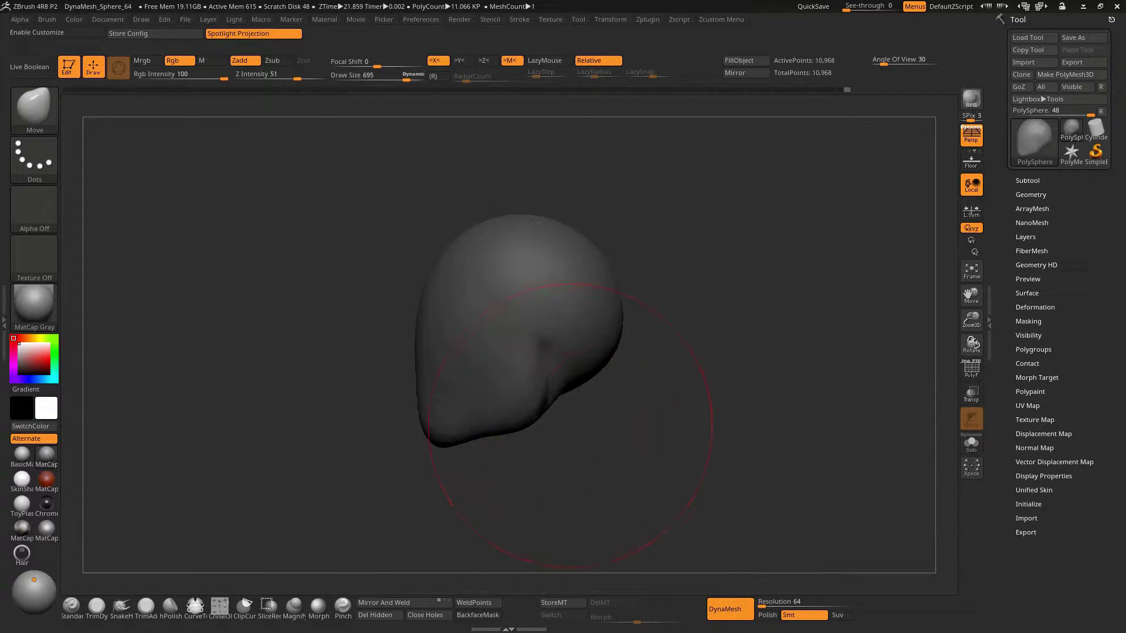
{"action": "right_click_drag", "start_coordinate": [607, 406], "coordinate": [513, 336]}
{"action": "key", "text": "s"}
{"action": "mouse_move", "coordinate": [529, 391]}
{"action": "left_mouse_down"}
{"action": "mouse_move", "coordinate": [552, 381]}
{"action": "mouse_move", "coordinate": [537, 381]}
{"action": "left_mouse_up"}
{"action": "key", "text": "s"}
{"action": "mouse_move", "coordinate": [538, 381]}
{"action": "right_mouse_down"}
{"action": "mouse_move", "coordinate": [537, 310]}
{"action": "mouse_move", "coordinate": [528, 305]}
{"action": "mouse_move", "coordinate": [516, 317]}
{"action": "mouse_move", "coordinate": [536, 373]}
{"action": "mouse_move", "coordinate": [530, 354]}
{"action": "right_mouse_up"}
{"action": "key", "text": "s"}
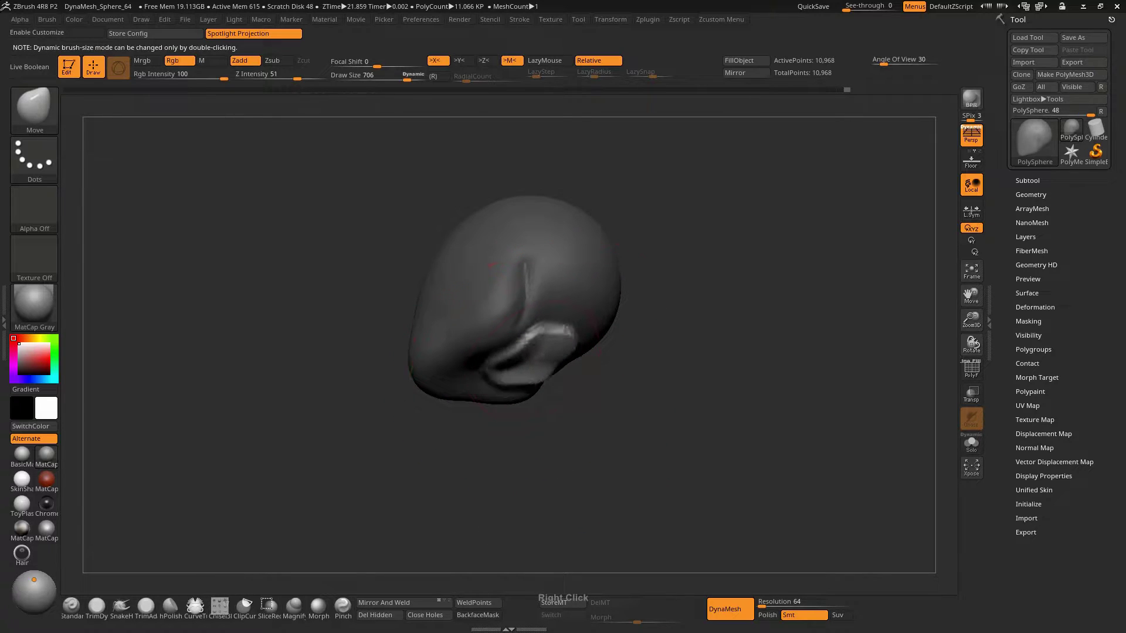
{"action": "mouse_move", "coordinate": [559, 403]}
{"action": "right_mouse_down"}
{"action": "mouse_move", "coordinate": [557, 433]}
{"action": "mouse_move", "coordinate": [544, 440]}
{"action": "right_mouse_up"}
{"action": "key", "text": "s"}
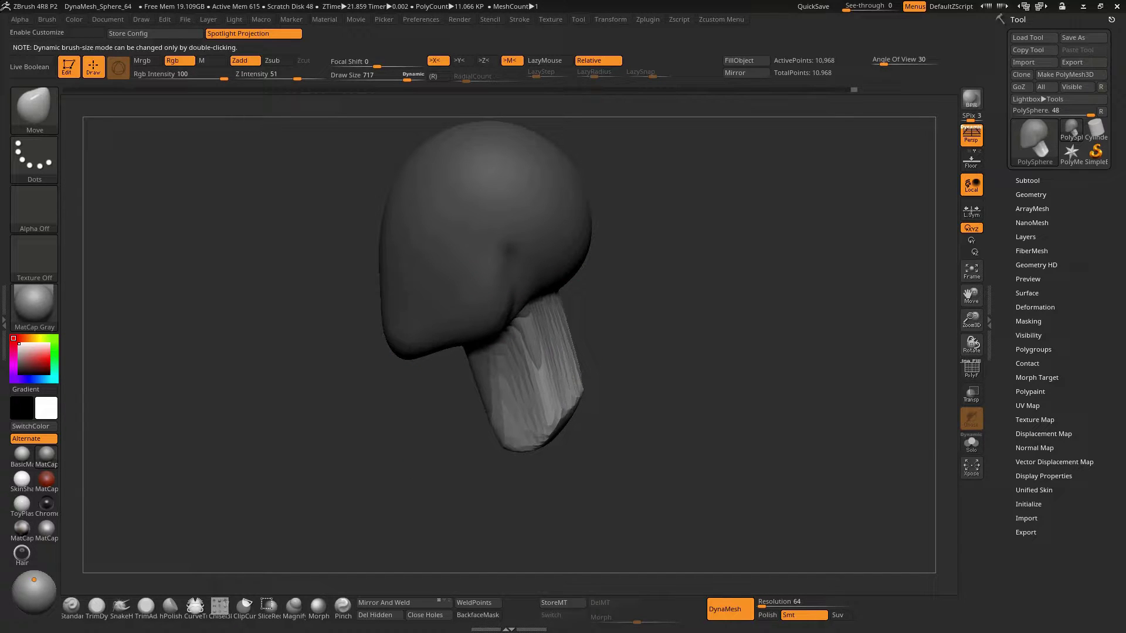
Refine the neck's length and outline with the Move brush, reducing the draw size to 427
{"action": "key", "text": "s"}
{"action": "right_click_drag", "start_coordinate": [467, 447], "coordinate": [467, 464]}
{"action": "key", "text": "s"}
{"action": "right_click_drag", "start_coordinate": [540, 402], "coordinate": [542, 413]}
{"action": "key", "text": "s"}
{"action": "left_click_drag", "start_coordinate": [551, 364], "coordinate": [542, 365]}
{"action": "mouse_move", "coordinate": [487, 380]}
{"action": "right_mouse_down"}
{"action": "mouse_move", "coordinate": [580, 375]}
{"action": "mouse_move", "coordinate": [525, 347]}
{"action": "mouse_move", "coordinate": [541, 372]}
{"action": "mouse_move", "coordinate": [599, 325]}
{"action": "right_mouse_up"}
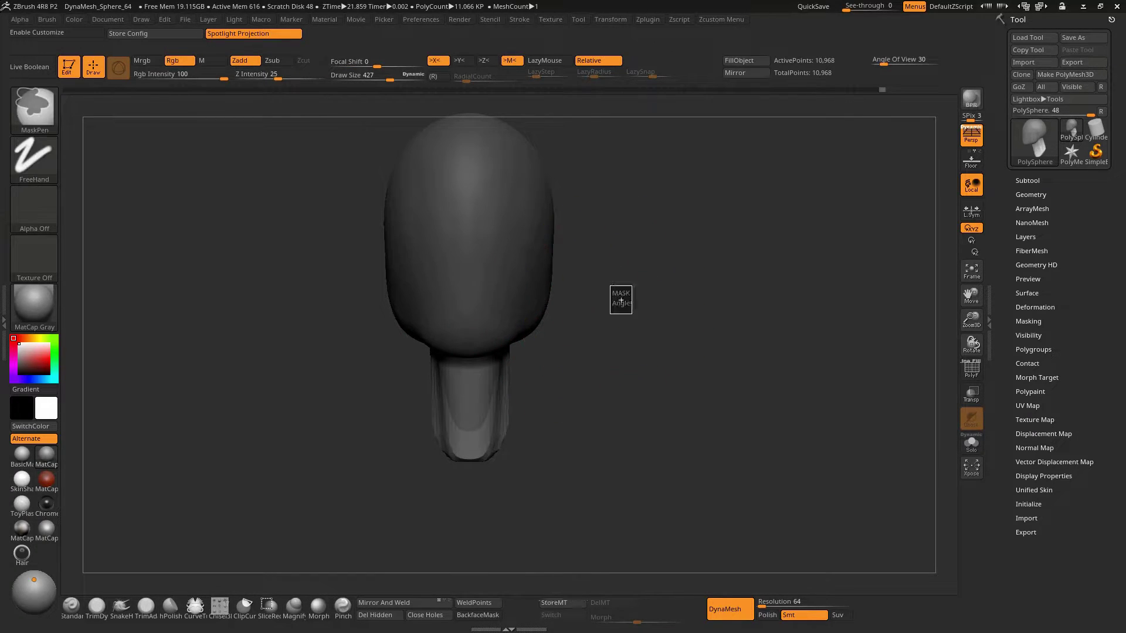
Clear the mask and remesh the head and neck with DynaMesh at resolution 64
{"action": "left_click", "coordinate": [616, 294], "text": "ctrl"}
{"action": "right_click_drag", "start_coordinate": [629, 286], "coordinate": [634, 290]}
{"action": "mouse_move", "coordinate": [628, 276]}
{"action": "left_mouse_down", "text": "ctrl"}
{"action": "mouse_move", "coordinate": [623, 334]}
{"action": "mouse_move", "coordinate": [655, 317]}
{"action": "left_mouse_up", "text": "ctrl"}
{"action": "mouse_move", "coordinate": [655, 317]}
{"action": "right_mouse_down"}
{"action": "mouse_move", "coordinate": [691, 319]}
{"action": "mouse_move", "coordinate": [573, 377]}
{"action": "mouse_move", "coordinate": [546, 349]}
{"action": "mouse_move", "coordinate": [542, 326]}
{"action": "mouse_move", "coordinate": [583, 432]}
{"action": "mouse_move", "coordinate": [598, 351]}
{"action": "right_mouse_up"}
Build up a diagonal neck muscle from behind the jaw toward the neck base with the ClayBuildup brush at draw size 271
{"action": "key", "text": "b"}
{"action": "key", "text": "c"}
{"action": "key", "text": "b"}
{"action": "key", "text": "s"}
{"action": "key", "text": "bracketleft"}
{"action": "key", "text": "bracketleft"}
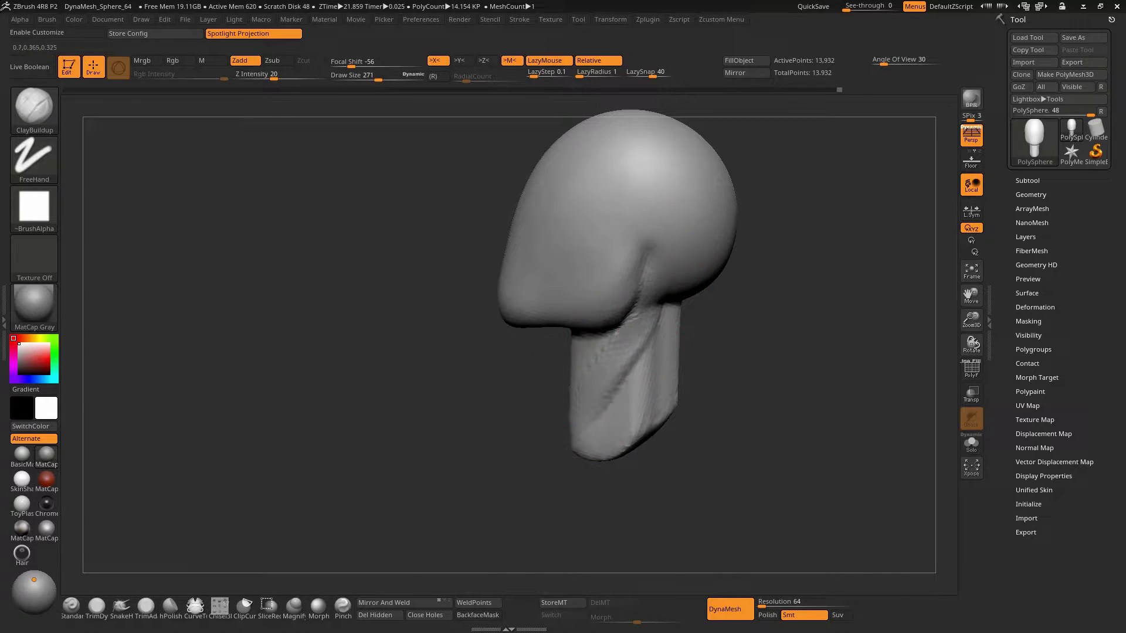
Pull the sides of the neck base outward into the start of shoulders with the Move brush at draw size 436
{"action": "mouse_move", "coordinate": [604, 371]}
{"action": "right_mouse_down"}
{"action": "mouse_move", "coordinate": [663, 376]}
{"action": "mouse_move", "coordinate": [619, 372]}
{"action": "mouse_move", "coordinate": [603, 414]}
{"action": "mouse_move", "coordinate": [638, 420]}
{"action": "right_mouse_up"}
{"action": "key", "text": "b"}
{"action": "key", "text": "m"}
{"action": "key", "text": "v"}
{"action": "key", "text": "s"}
{"action": "left_click", "coordinate": [634, 401]}
{"action": "key", "text": "s"}
{"action": "left_click_drag", "start_coordinate": [639, 422], "coordinate": [684, 410]}
{"action": "mouse_move", "coordinate": [685, 410]}
{"action": "right_mouse_down"}
{"action": "mouse_move", "coordinate": [657, 410]}
{"action": "mouse_move", "coordinate": [684, 394]}
{"action": "right_mouse_up"}
{"action": "key", "text": "s"}
{"action": "left_click", "coordinate": [665, 413]}
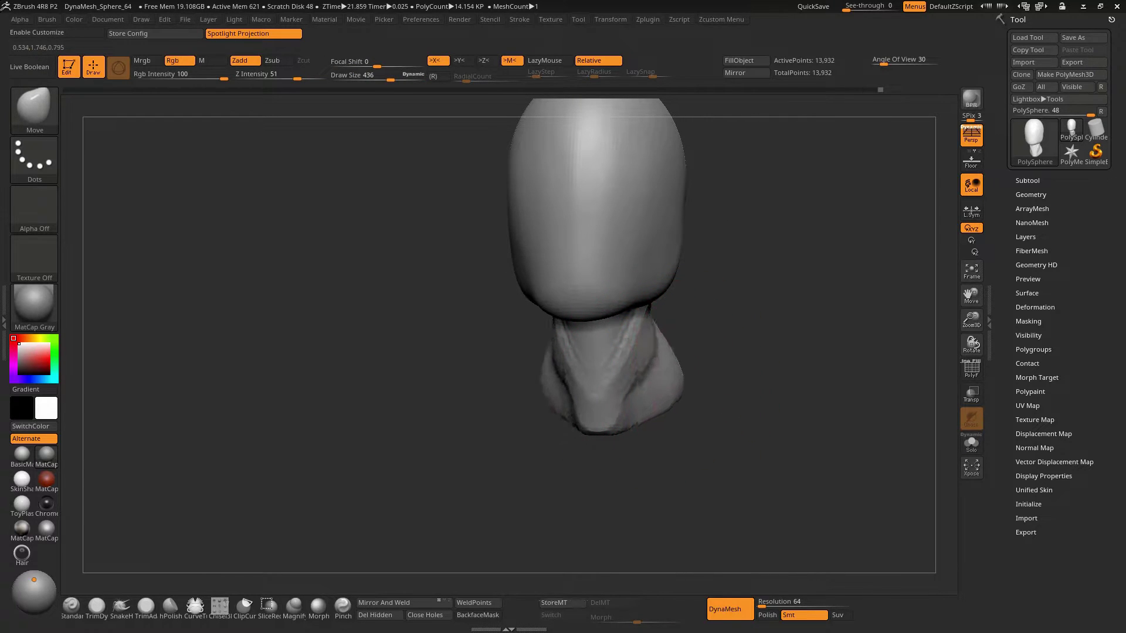
{"action": "left_click_drag", "start_coordinate": [665, 413], "coordinate": [683, 409]}
Extend the front of the neck base downward into a point at draw size 454 and refine the shoulder edges
{"action": "key", "text": "s"}
{"action": "left_click", "coordinate": [610, 430]}
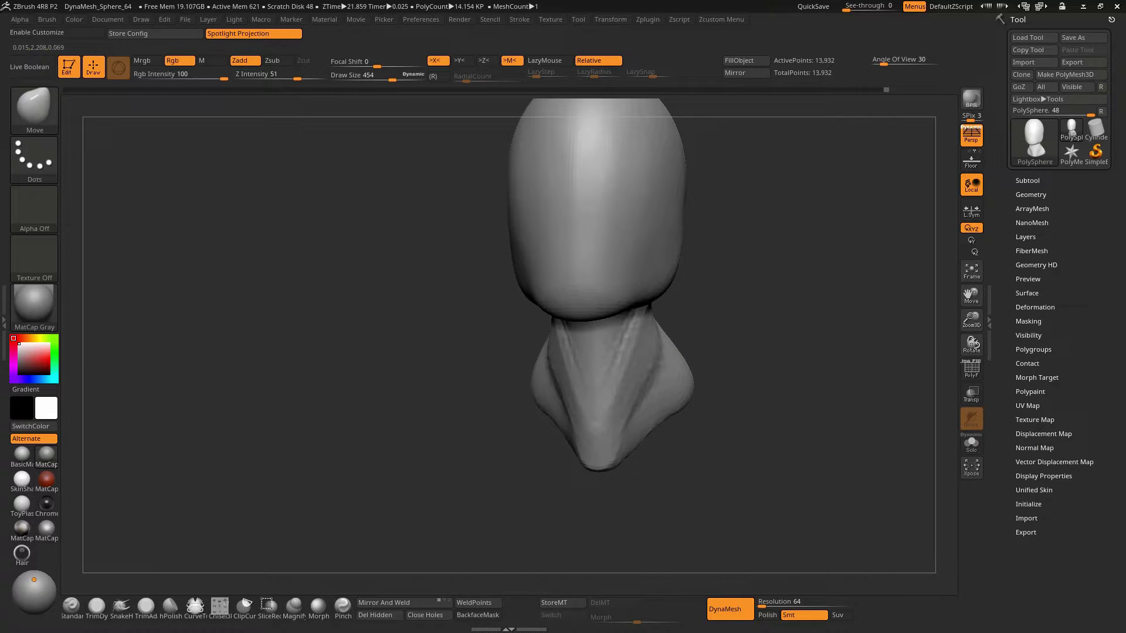
{"action": "key", "text": "s"}
{"action": "left_click", "coordinate": [674, 407]}
{"action": "left_click_drag", "start_coordinate": [683, 396], "coordinate": [686, 410]}
{"action": "key", "text": "s"}
{"action": "left_click", "coordinate": [680, 410]}
Adjust the lower front contour between the neck and shoulders with the Move brush, raising the draw size to 463
{"action": "mouse_move", "coordinate": [649, 404]}
{"action": "right_mouse_down"}
{"action": "mouse_move", "coordinate": [645, 447]}
{"action": "mouse_move", "coordinate": [604, 377]}
{"action": "mouse_move", "coordinate": [628, 340]}
{"action": "mouse_move", "coordinate": [620, 407]}
{"action": "right_mouse_up"}
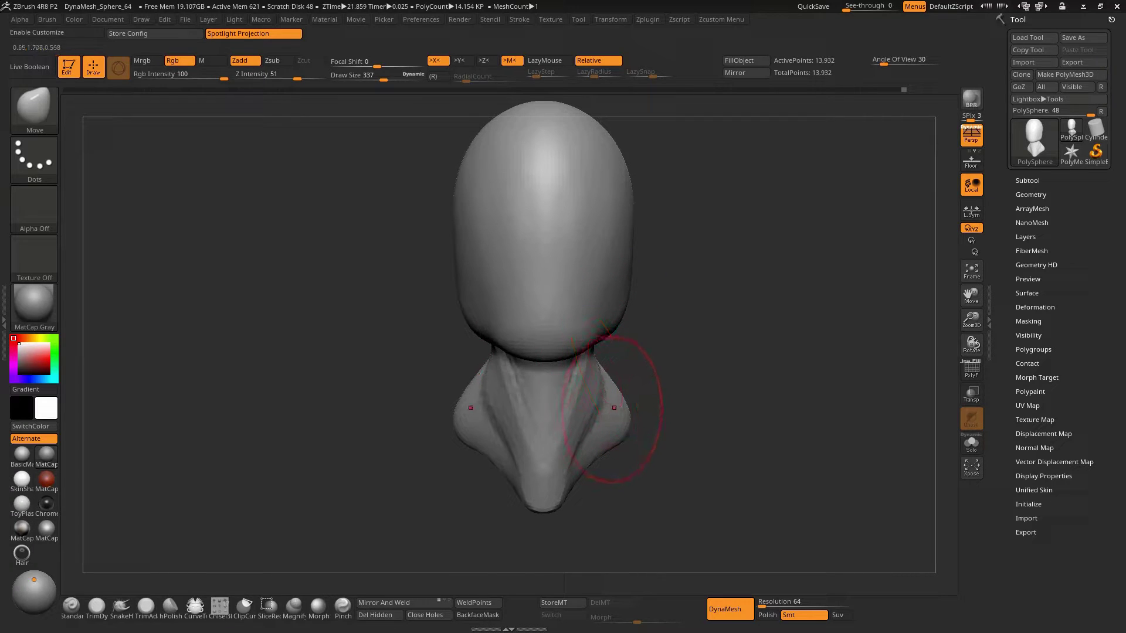
{"action": "key", "text": "s"}
{"action": "mouse_move", "coordinate": [620, 414]}
{"action": "right_mouse_down", "text": "alt"}
{"action": "mouse_move", "coordinate": [616, 363]}
{"action": "mouse_move", "coordinate": [618, 378]}
{"action": "right_mouse_up", "text": "alt"}
{"action": "left_click_drag", "start_coordinate": [571, 419], "coordinate": [568, 438]}
{"action": "key", "text": "s"}
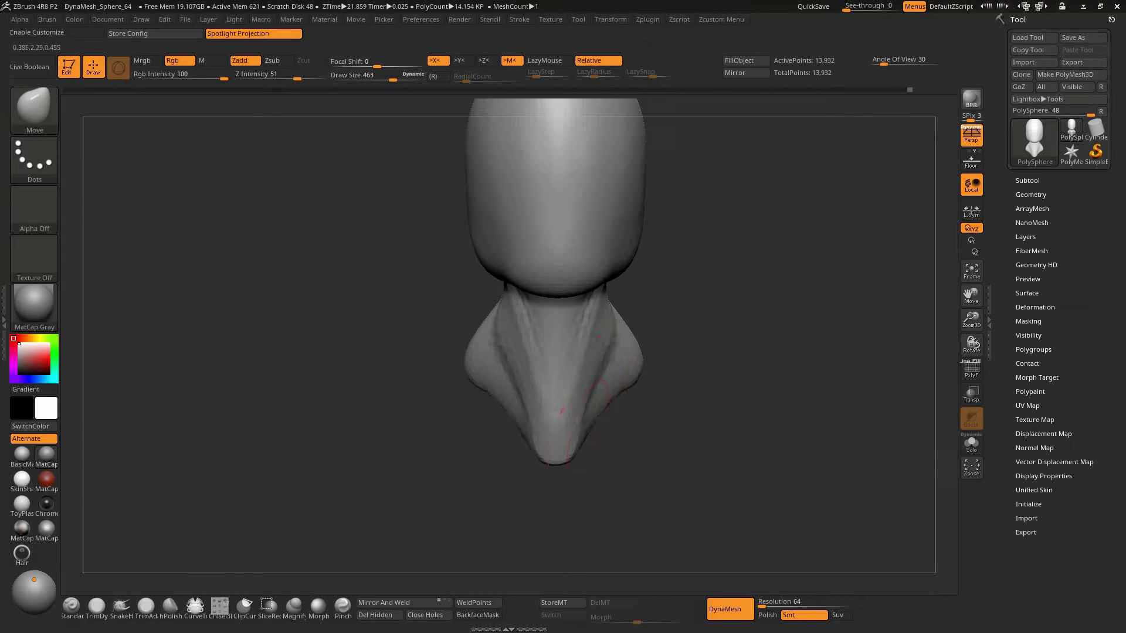
Reshape the back of the shoulders and the nape in side profile with the Move brush at draw size 529
{"action": "mouse_move", "coordinate": [609, 399]}
{"action": "right_mouse_down"}
{"action": "mouse_move", "coordinate": [615, 359]}
{"action": "mouse_move", "coordinate": [633, 352]}
{"action": "mouse_move", "coordinate": [641, 364]}
{"action": "right_mouse_up"}
{"action": "key", "text": "s"}
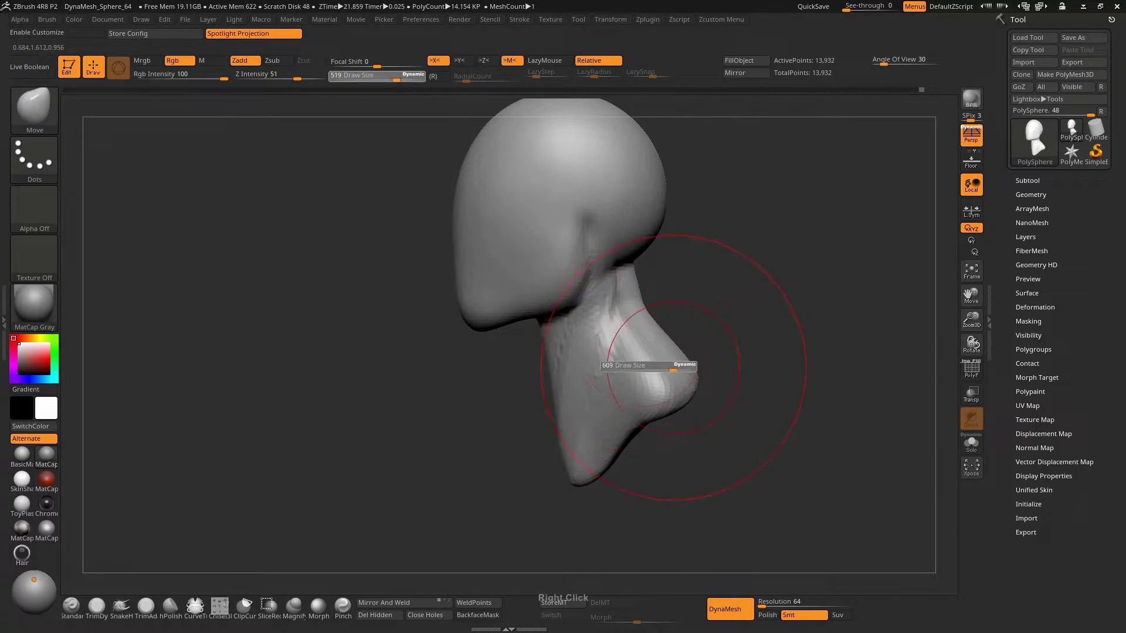
{"action": "mouse_move", "coordinate": [680, 375]}
{"action": "left_mouse_down"}
{"action": "mouse_move", "coordinate": [651, 377]}
{"action": "mouse_move", "coordinate": [666, 384]}
{"action": "left_mouse_up"}
{"action": "key", "text": "s"}
{"action": "left_click_drag", "start_coordinate": [657, 319], "coordinate": [642, 318]}
{"action": "key", "text": "bracketleft"}
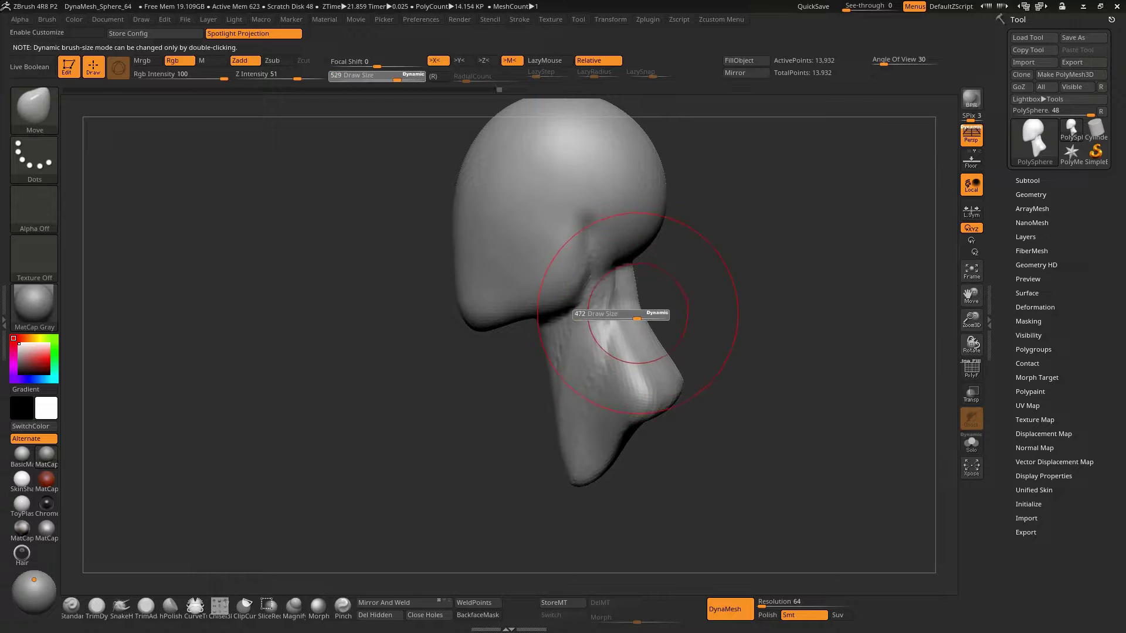
Refine the side of the neck below the jaw and its front outline with the Move brush at draw sizes 264 to 337
{"action": "mouse_move", "coordinate": [629, 272]}
{"action": "right_mouse_down"}
{"action": "mouse_move", "coordinate": [560, 314]}
{"action": "mouse_move", "coordinate": [592, 343]}
{"action": "mouse_move", "coordinate": [630, 355]}
{"action": "mouse_move", "coordinate": [592, 364]}
{"action": "mouse_move", "coordinate": [545, 322]}
{"action": "mouse_move", "coordinate": [577, 358]}
{"action": "mouse_move", "coordinate": [554, 328]}
{"action": "mouse_move", "coordinate": [569, 273]}
{"action": "right_mouse_up"}
{"action": "key", "text": "s"}
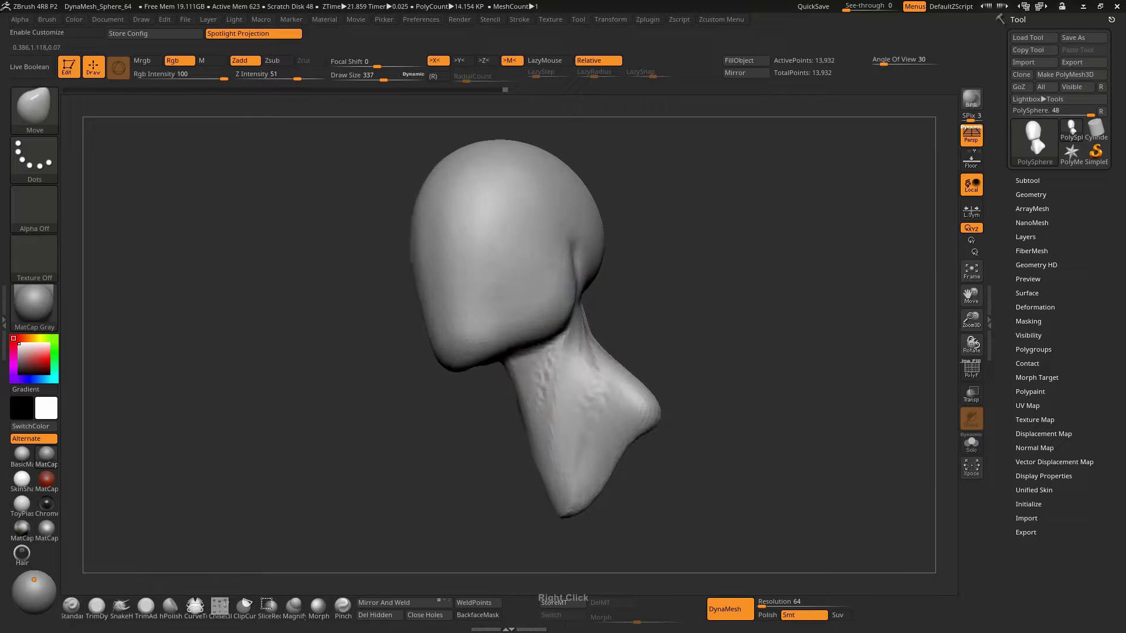
{"action": "mouse_move", "coordinate": [478, 376]}
{"action": "right_mouse_down", "text": "shift"}
{"action": "mouse_move", "coordinate": [584, 380]}
{"action": "mouse_move", "coordinate": [553, 417]}
{"action": "right_mouse_up", "text": "shift"}
{"action": "key", "text": "s"}
{"action": "left_click_drag", "start_coordinate": [583, 374], "coordinate": [573, 378]}
{"action": "right_click_drag", "start_coordinate": [581, 386], "coordinate": [605, 352]}
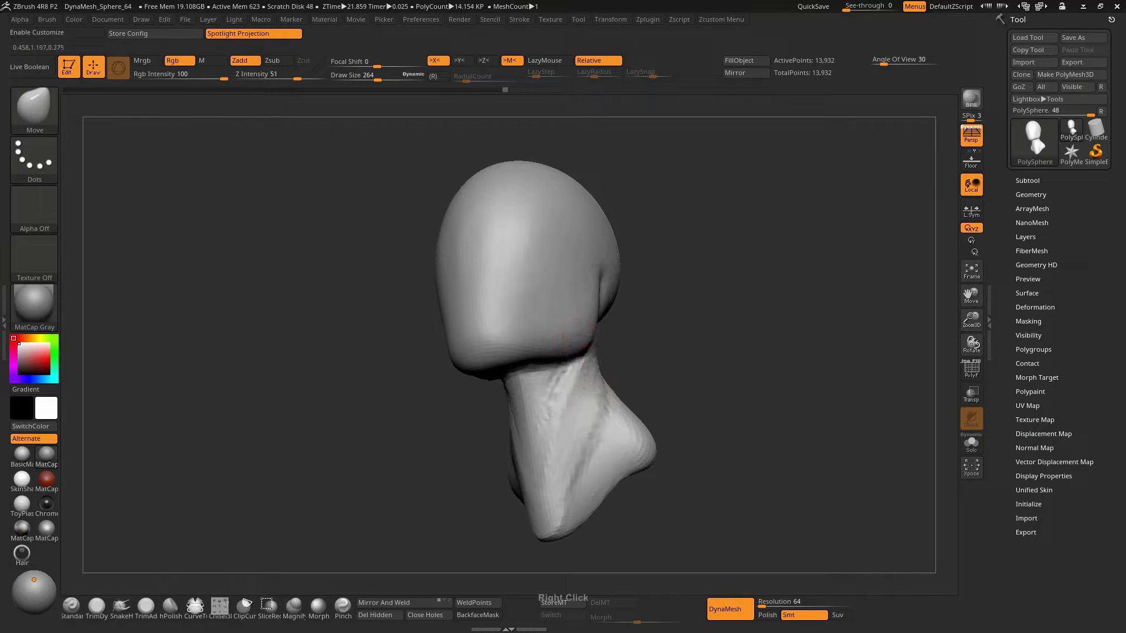
{"action": "mouse_move", "coordinate": [601, 406]}
{"action": "right_mouse_down"}
{"action": "mouse_move", "coordinate": [617, 365]}
{"action": "mouse_move", "coordinate": [604, 389]}
{"action": "mouse_move", "coordinate": [593, 339]}
{"action": "right_mouse_up"}
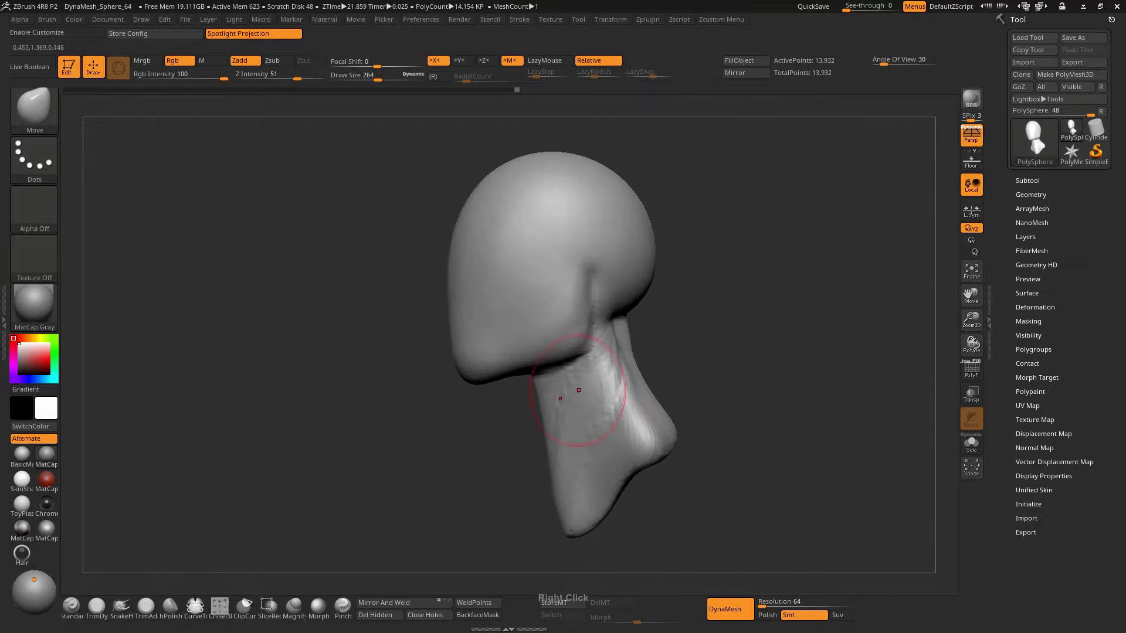
{"action": "key", "text": "s"}
{"action": "left_click_drag", "start_coordinate": [545, 478], "coordinate": [566, 477]}
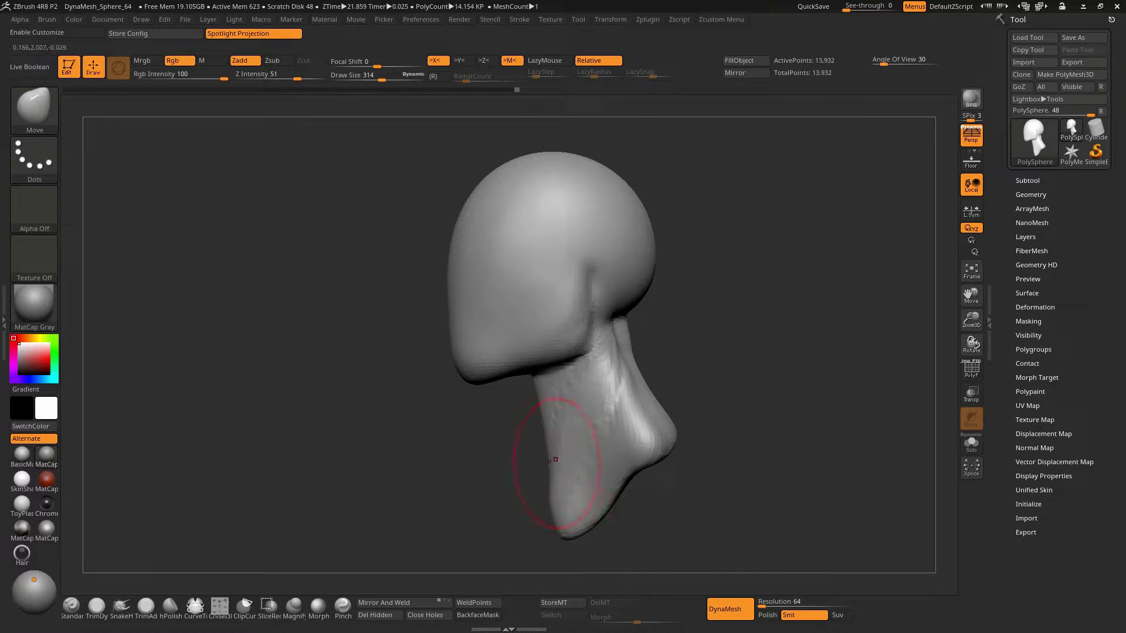
Carve the crease along the front edge of the diagonal neck muscle with the DamStandard brush at draw size 278
{"action": "key", "text": "b"}
{"action": "key", "text": "d"}
{"action": "key", "text": "s"}
{"action": "key", "text": "s"}
{"action": "left_click_drag", "start_coordinate": [558, 452], "coordinate": [564, 452]}
{"action": "right_click_drag", "start_coordinate": [564, 453], "coordinate": [567, 378]}
{"action": "left_click_drag", "start_coordinate": [567, 376], "coordinate": [554, 376]}
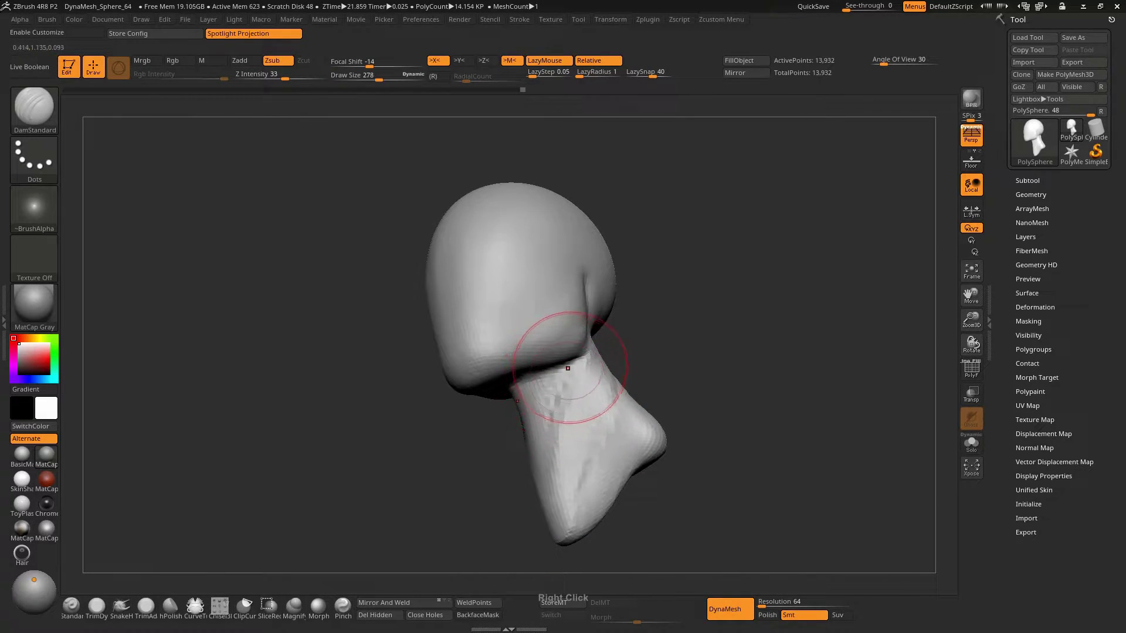
{"action": "right_click_drag", "start_coordinate": [554, 376], "coordinate": [612, 357]}
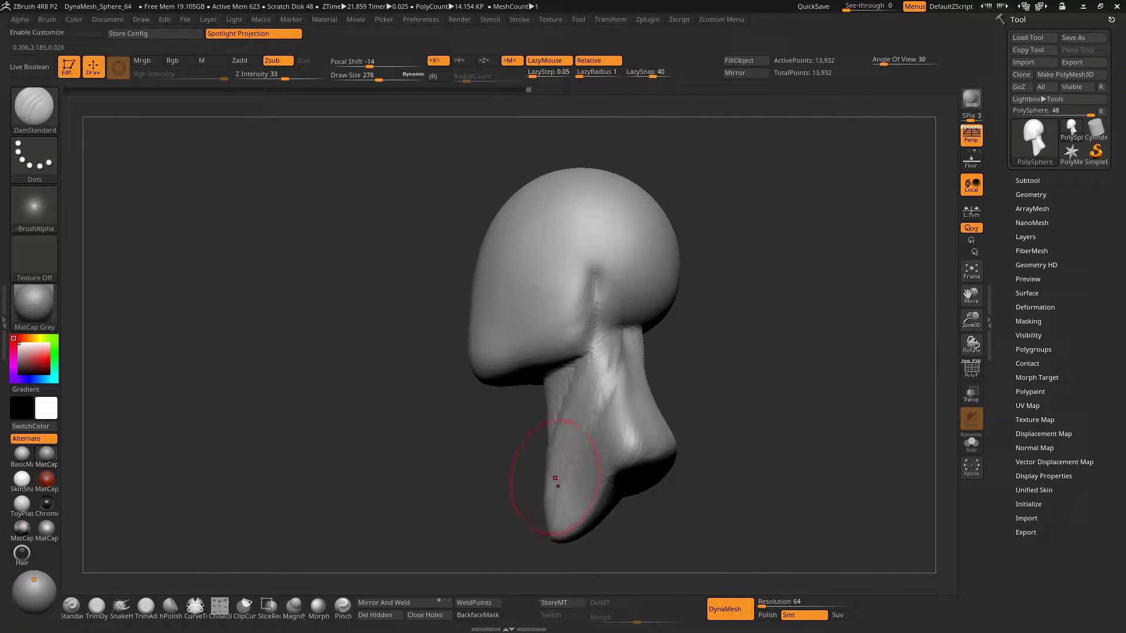
Build up the neck muscle from behind the jaw down to the neck base with the ClayBuildup brush at draw size 264
{"action": "key", "text": "b"}
{"action": "key", "text": "c"}
{"action": "key", "text": "b"}
{"action": "key", "text": "s"}
{"action": "left_click_drag", "start_coordinate": [558, 448], "coordinate": [554, 452]}
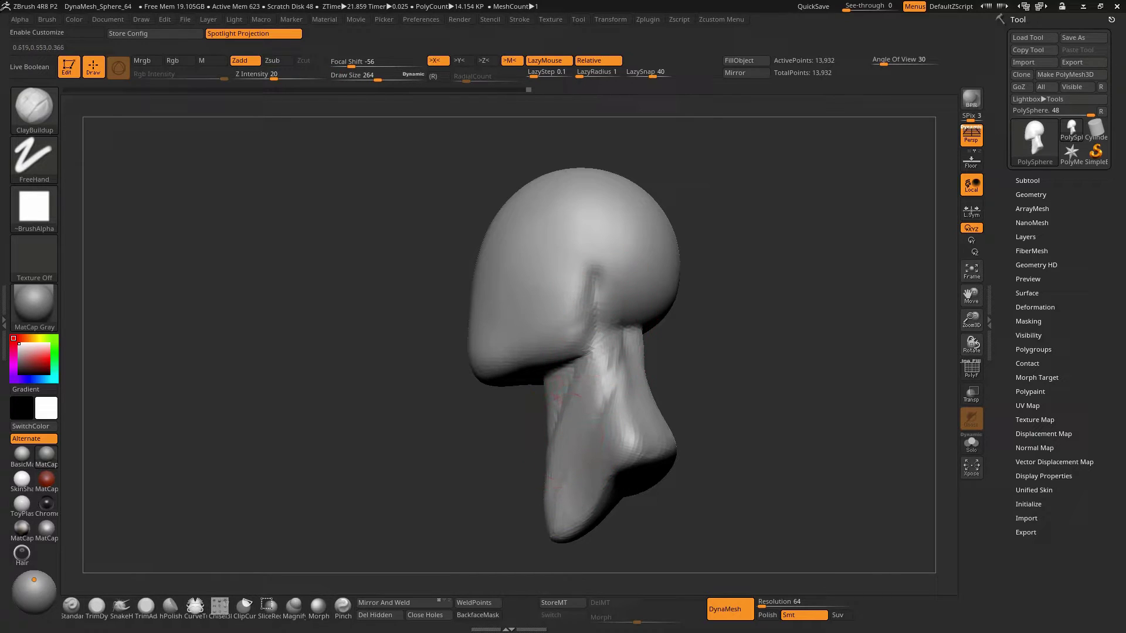
{"action": "left_click_drag", "start_coordinate": [595, 290], "coordinate": [601, 351]}
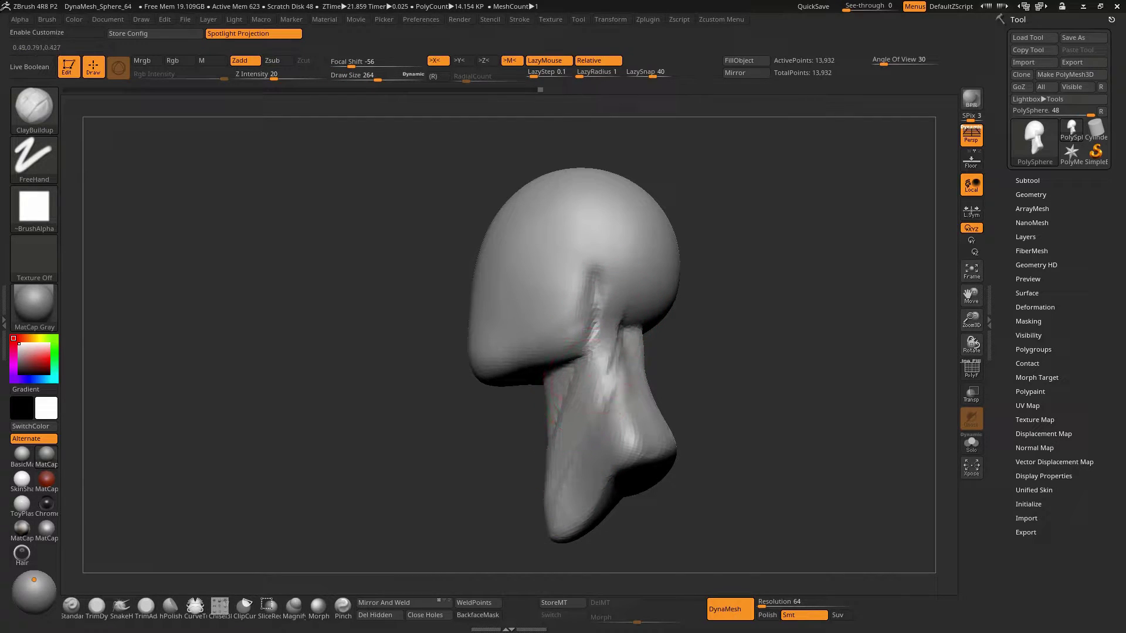
{"action": "right_click_drag", "start_coordinate": [558, 434], "coordinate": [543, 388]}
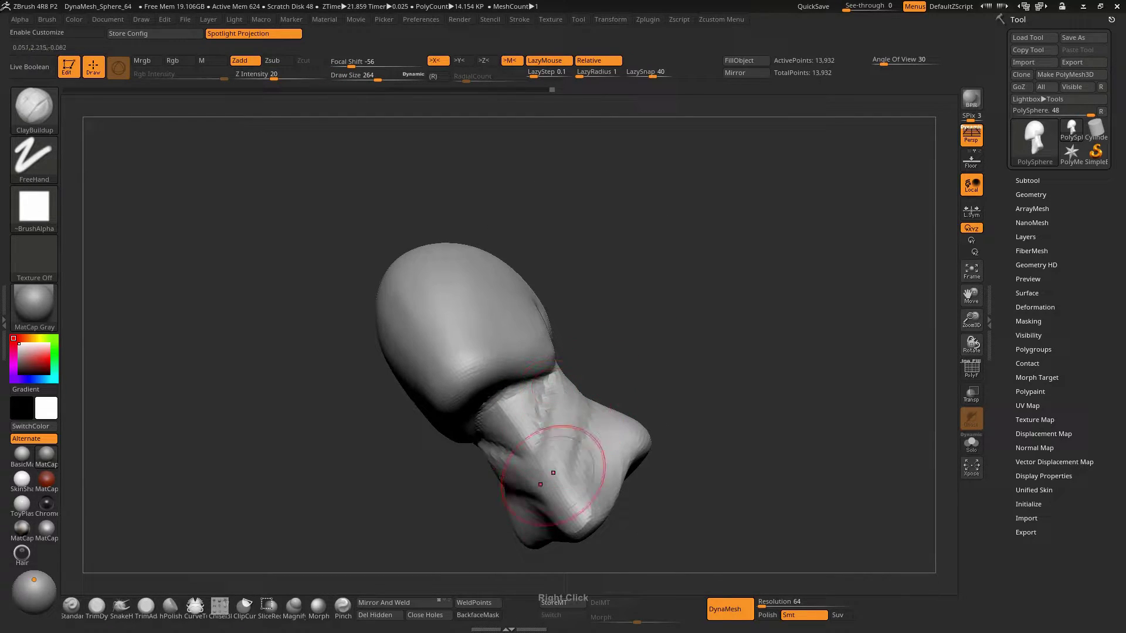
{"action": "mouse_move", "coordinate": [546, 477]}
{"action": "right_mouse_down"}
{"action": "mouse_move", "coordinate": [540, 416]}
{"action": "mouse_move", "coordinate": [540, 426]}
{"action": "mouse_move", "coordinate": [563, 410]}
{"action": "mouse_move", "coordinate": [516, 414]}
{"action": "mouse_move", "coordinate": [571, 457]}
{"action": "mouse_move", "coordinate": [545, 434]}
{"action": "mouse_move", "coordinate": [574, 404]}
{"action": "mouse_move", "coordinate": [578, 376]}
{"action": "mouse_move", "coordinate": [623, 364]}
{"action": "mouse_move", "coordinate": [551, 387]}
{"action": "mouse_move", "coordinate": [545, 411]}
{"action": "mouse_move", "coordinate": [632, 402]}
{"action": "right_mouse_up"}
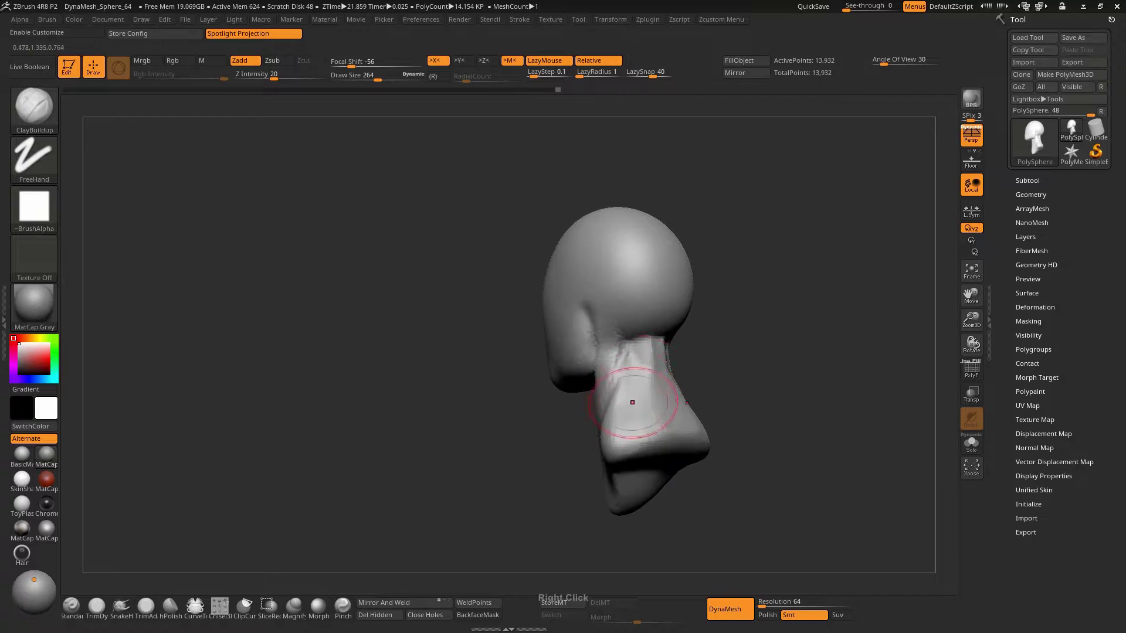
Add clay to the nape just beneath the skull with the ClayBuildup brush at draw size 166
{"action": "key", "text": "s"}
{"action": "left_click_drag", "start_coordinate": [625, 403], "coordinate": [624, 404]}
{"action": "right_click_drag", "start_coordinate": [623, 405], "coordinate": [613, 411]}
{"action": "right_click_drag", "start_coordinate": [645, 369], "coordinate": [652, 365]}
{"action": "key", "text": "s"}
{"action": "left_click_drag", "start_coordinate": [651, 365], "coordinate": [659, 354]}
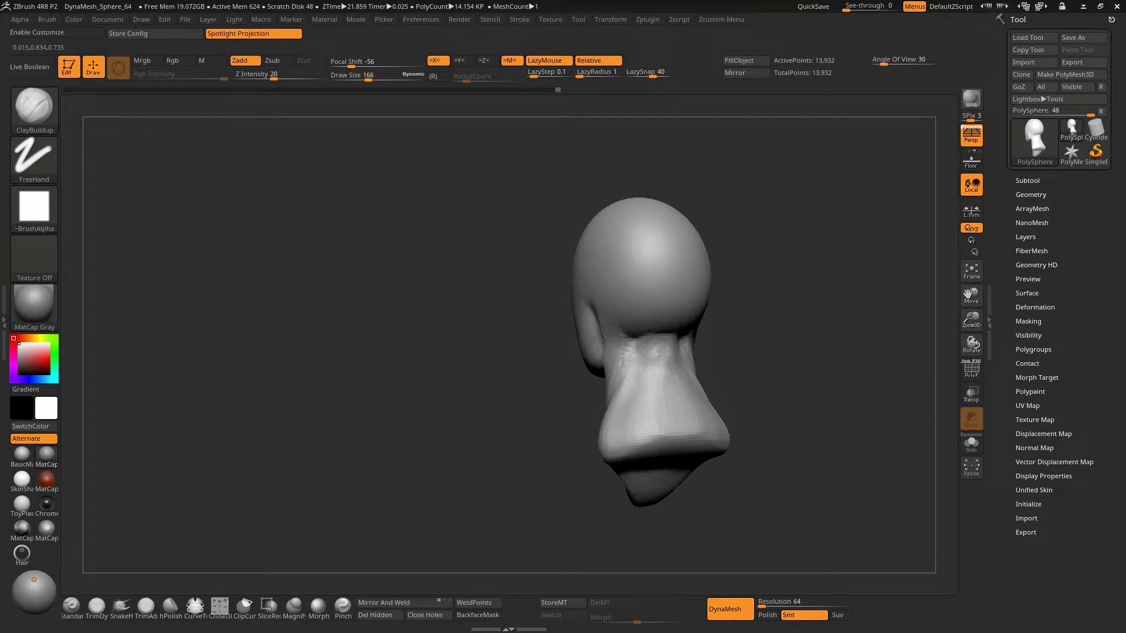
{"action": "right_click_drag", "start_coordinate": [642, 356], "coordinate": [648, 372]}
Build up the back neck muscles sloping from the skull toward the shoulders, using draw sizes 251 and 337
{"action": "key", "text": "s"}
{"action": "left_click_drag", "start_coordinate": [648, 372], "coordinate": [652, 372]}
{"action": "mouse_move", "coordinate": [648, 371]}
{"action": "right_mouse_down"}
{"action": "mouse_move", "coordinate": [628, 352]}
{"action": "mouse_move", "coordinate": [654, 359]}
{"action": "mouse_move", "coordinate": [635, 379]}
{"action": "right_mouse_up"}
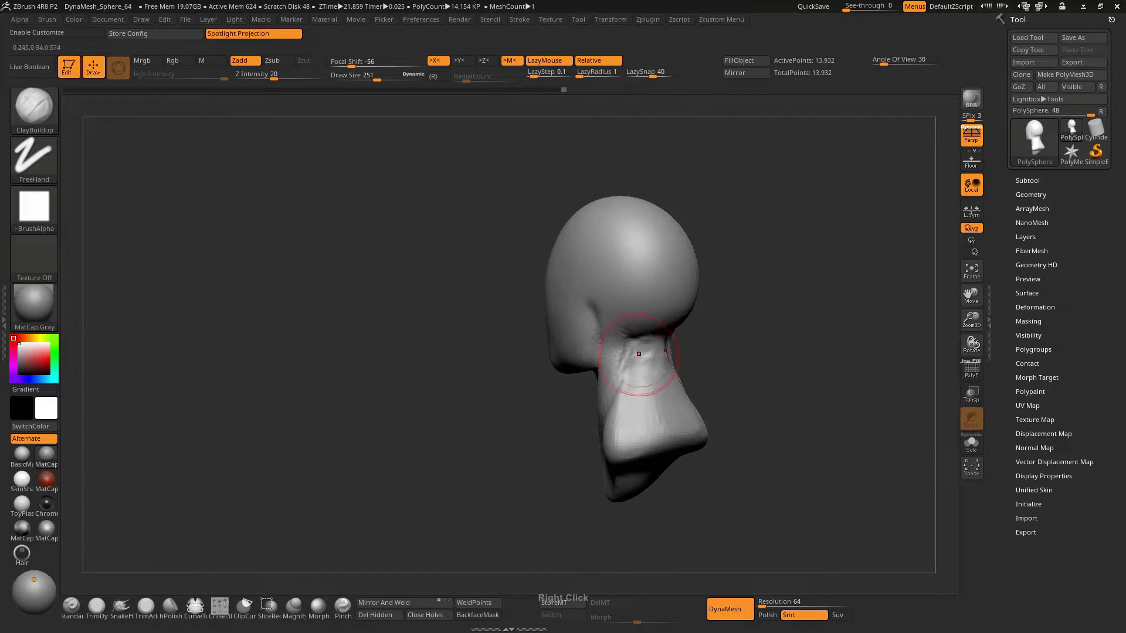
{"action": "key", "text": "s"}
{"action": "left_click_drag", "start_coordinate": [613, 422], "coordinate": [637, 383]}
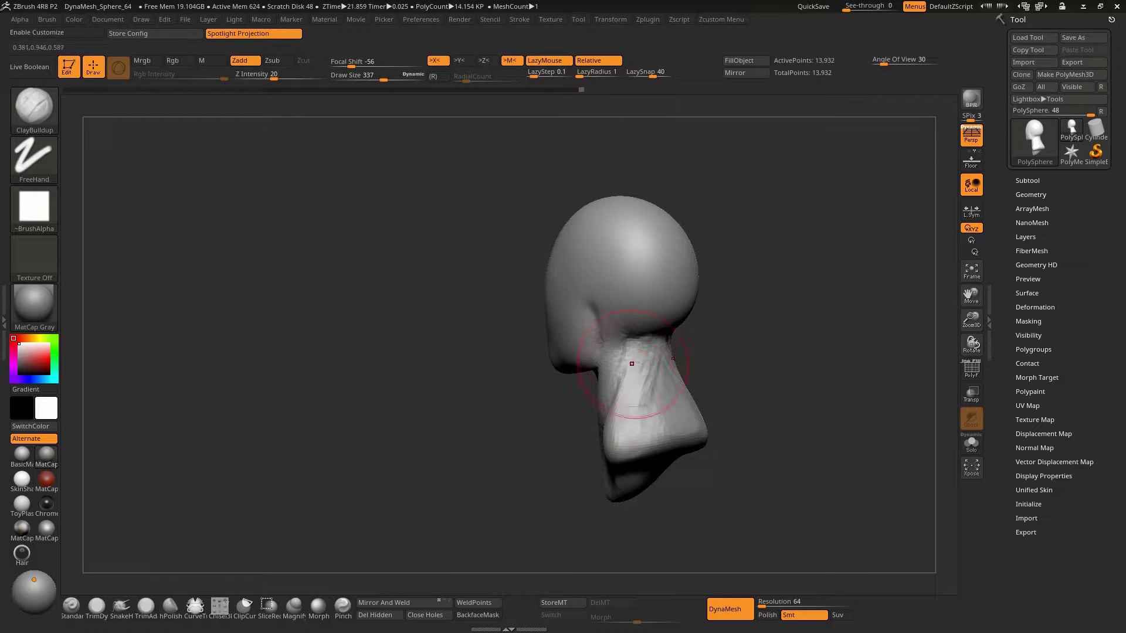
{"action": "right_click_drag", "start_coordinate": [641, 348], "coordinate": [633, 392]}
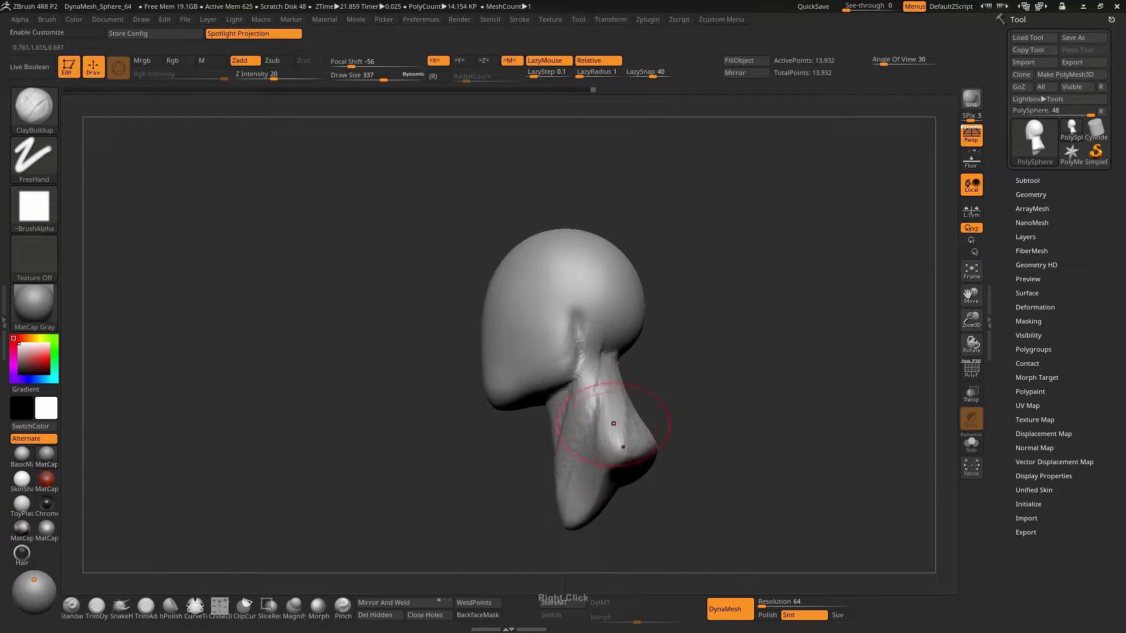
Adjust the upper front of the neck muscles with the Move brush at draw size 264
{"action": "mouse_move", "coordinate": [628, 455]}
{"action": "right_mouse_down", "text": "shift"}
{"action": "mouse_move", "coordinate": [610, 446]}
{"action": "mouse_move", "coordinate": [623, 437]}
{"action": "right_mouse_up", "text": "shift"}
{"action": "key", "text": "b"}
{"action": "key", "text": "m"}
{"action": "key", "text": "v"}
{"action": "key", "text": "s"}
{"action": "mouse_move", "coordinate": [623, 438]}
{"action": "left_mouse_down"}
{"action": "mouse_move", "coordinate": [645, 434]}
{"action": "mouse_move", "coordinate": [622, 432]}
{"action": "left_mouse_up"}
{"action": "key", "text": "s"}
{"action": "key", "text": "s"}
{"action": "right_click_drag", "start_coordinate": [613, 413], "coordinate": [609, 410], "text": "ctrl"}
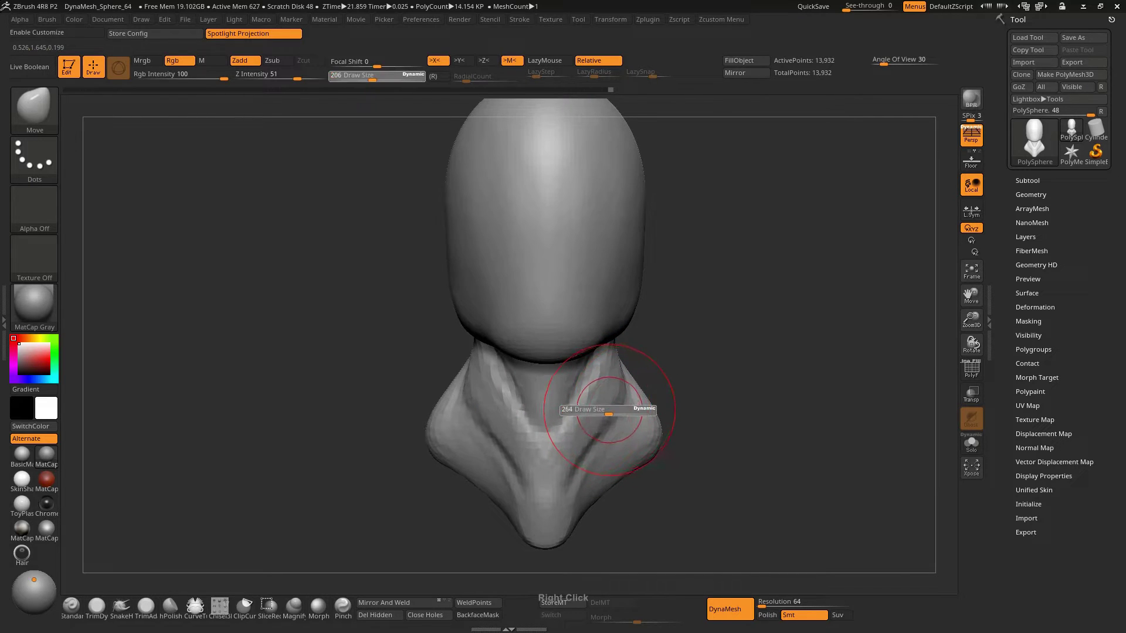
{"action": "left_click_drag", "start_coordinate": [608, 413], "coordinate": [610, 414]}
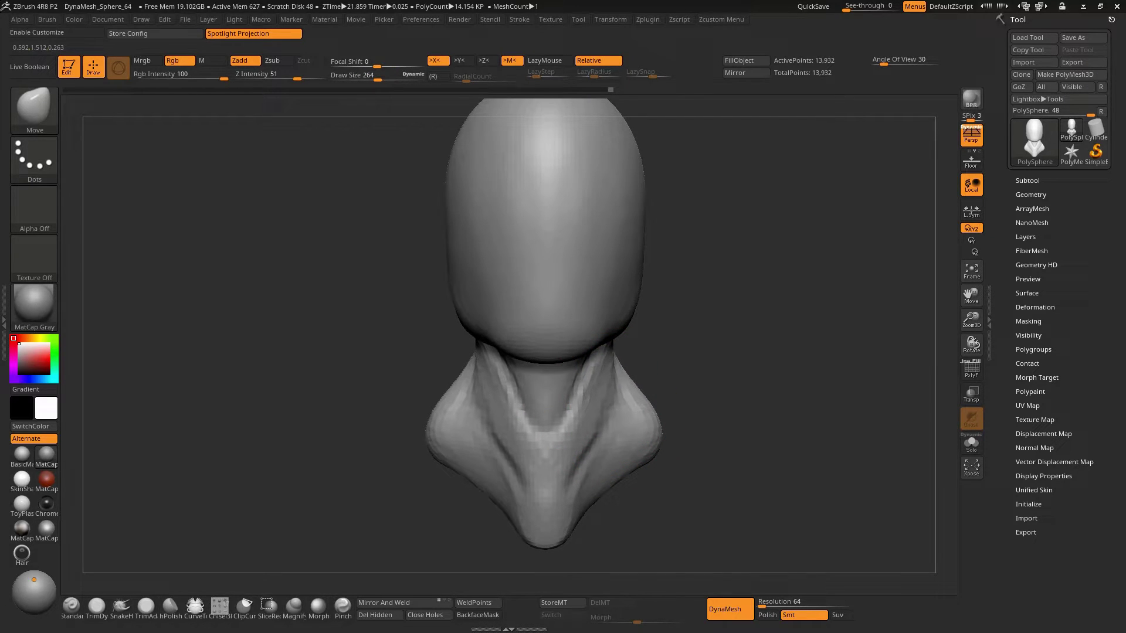
Reshape the shoulders and lower neck from the front with the Move brush at draw size 538
{"action": "right_click_drag", "start_coordinate": [586, 410], "coordinate": [573, 369], "text": "alt"}
{"action": "key", "text": "s"}
{"action": "left_click_drag", "start_coordinate": [587, 377], "coordinate": [609, 377]}
{"action": "key", "text": "bracketright"}
{"action": "right_click_drag", "start_coordinate": [649, 414], "coordinate": [593, 397], "text": "alt"}
{"action": "key", "text": "bracketright"}
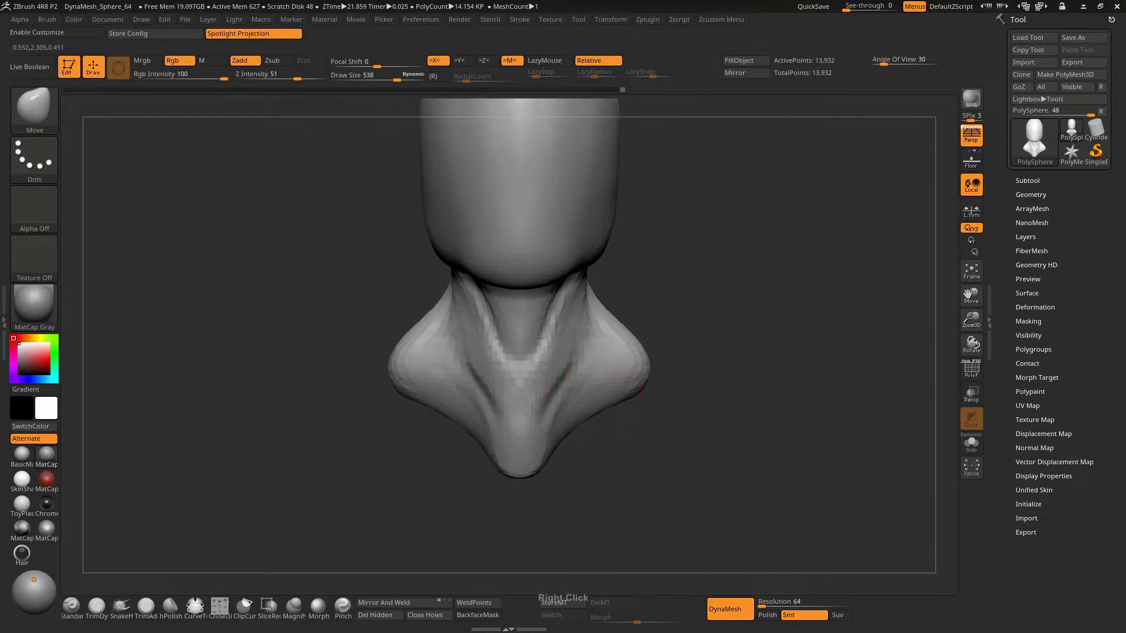
{"action": "left_click_drag", "start_coordinate": [577, 405], "coordinate": [577, 409]}
Set the draw size to 500 and continue shaping the neck and shoulder base with the Move brush
{"action": "right_click_drag", "start_coordinate": [595, 419], "coordinate": [591, 382]}
{"action": "type", "text": "s500"}
{"action": "key", "text": "Return"}
{"action": "key", "text": "s"}
{"action": "left_click_drag", "start_coordinate": [586, 381], "coordinate": [572, 376]}
{"action": "key", "text": "shift"}
{"action": "key", "text": "bracketleft"}
Build up the neck's side and front with the ClayBuildup brush at draw size 278 and smooth the added clay
{"action": "mouse_move", "coordinate": [587, 359]}
{"action": "right_mouse_down"}
{"action": "mouse_move", "coordinate": [573, 339]}
{"action": "mouse_move", "coordinate": [540, 402]}
{"action": "mouse_move", "coordinate": [557, 414]}
{"action": "mouse_move", "coordinate": [548, 343]}
{"action": "right_mouse_up"}
{"action": "key", "text": "b"}
{"action": "key", "text": "c"}
{"action": "key", "text": "b"}
{"action": "key", "text": "s"}
{"action": "left_click_drag", "start_coordinate": [577, 282], "coordinate": [559, 357]}
{"action": "mouse_move", "coordinate": [560, 357]}
{"action": "right_mouse_down"}
{"action": "mouse_move", "coordinate": [498, 410]}
{"action": "mouse_move", "coordinate": [515, 413]}
{"action": "mouse_move", "coordinate": [515, 364]}
{"action": "mouse_move", "coordinate": [524, 416]}
{"action": "right_mouse_up"}
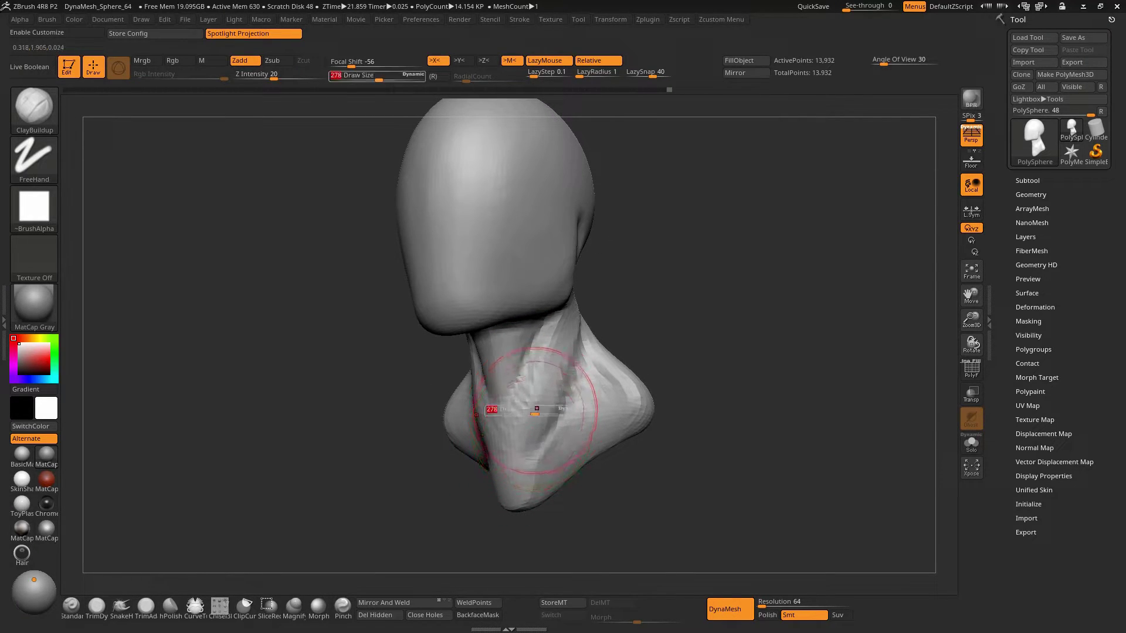
{"action": "mouse_move", "coordinate": [536, 405]}
{"action": "right_mouse_down"}
{"action": "mouse_move", "coordinate": [533, 377]}
{"action": "mouse_move", "coordinate": [575, 325]}
{"action": "right_mouse_up"}
{"action": "key", "text": "shift"}
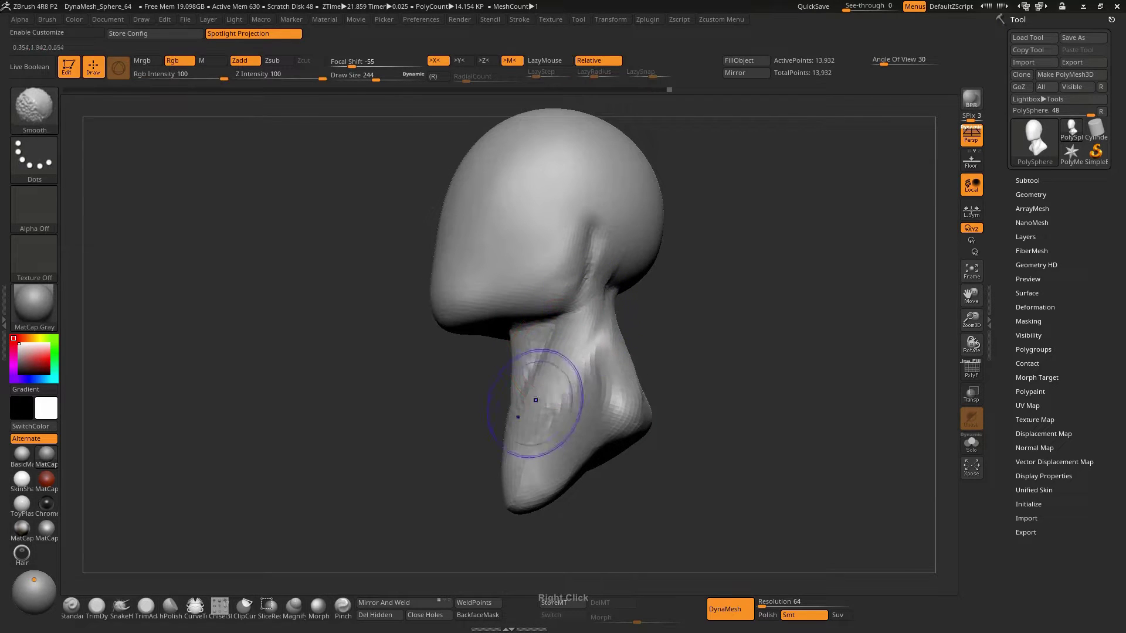
Build up the underside of the jaw where it meets the throat with the ClayBuildup brush at draw size 183
{"action": "mouse_move", "coordinate": [490, 369]}
{"action": "right_mouse_down"}
{"action": "mouse_move", "coordinate": [551, 328]}
{"action": "mouse_move", "coordinate": [557, 351]}
{"action": "mouse_move", "coordinate": [542, 387]}
{"action": "mouse_move", "coordinate": [539, 367]}
{"action": "mouse_move", "coordinate": [546, 379]}
{"action": "mouse_move", "coordinate": [550, 371]}
{"action": "right_mouse_up"}
{"action": "key", "text": "bracketleft"}
{"action": "left_click_drag", "start_coordinate": [550, 370], "coordinate": [562, 384]}
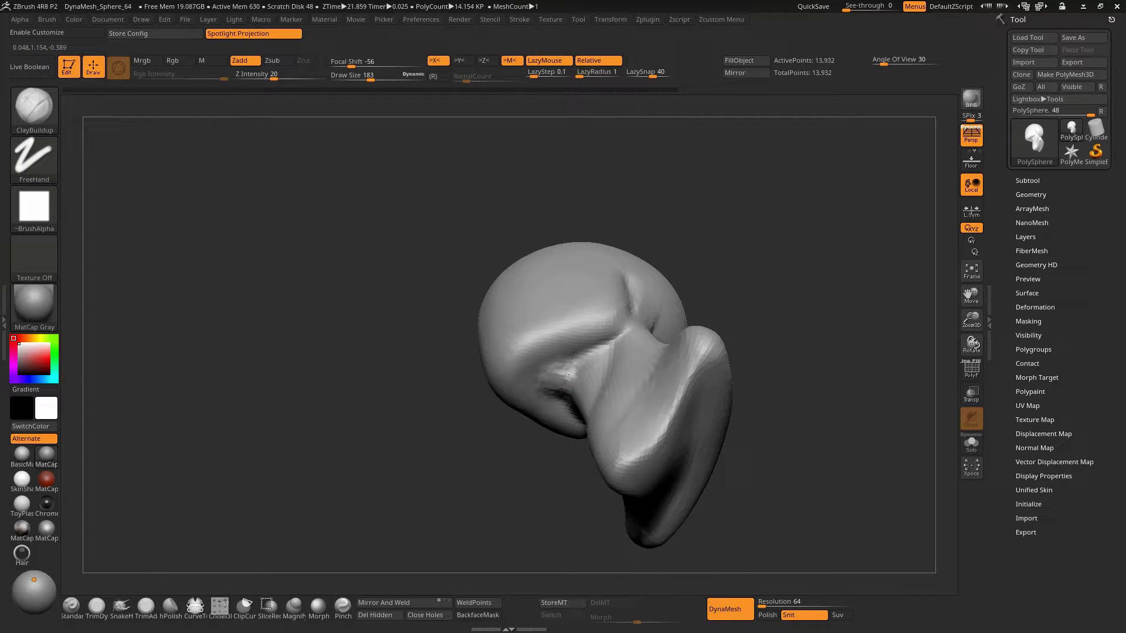
{"action": "mouse_move", "coordinate": [563, 383]}
{"action": "right_mouse_down"}
{"action": "mouse_move", "coordinate": [590, 354]}
{"action": "mouse_move", "coordinate": [550, 383]}
{"action": "right_mouse_up"}
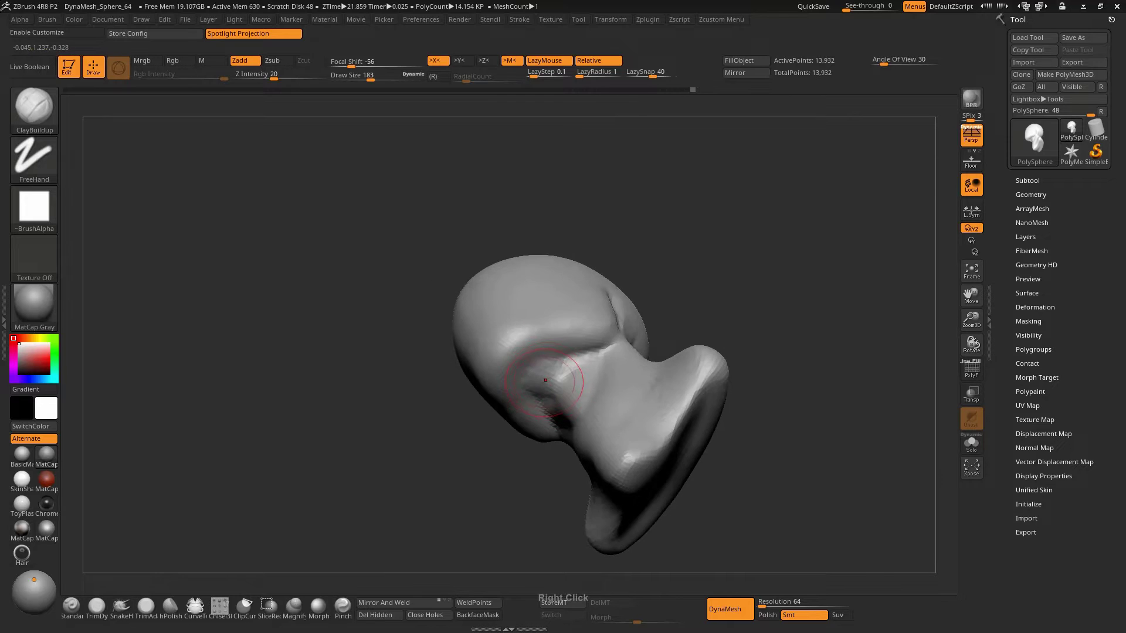
{"action": "left_click_drag", "start_coordinate": [580, 383], "coordinate": [561, 361]}
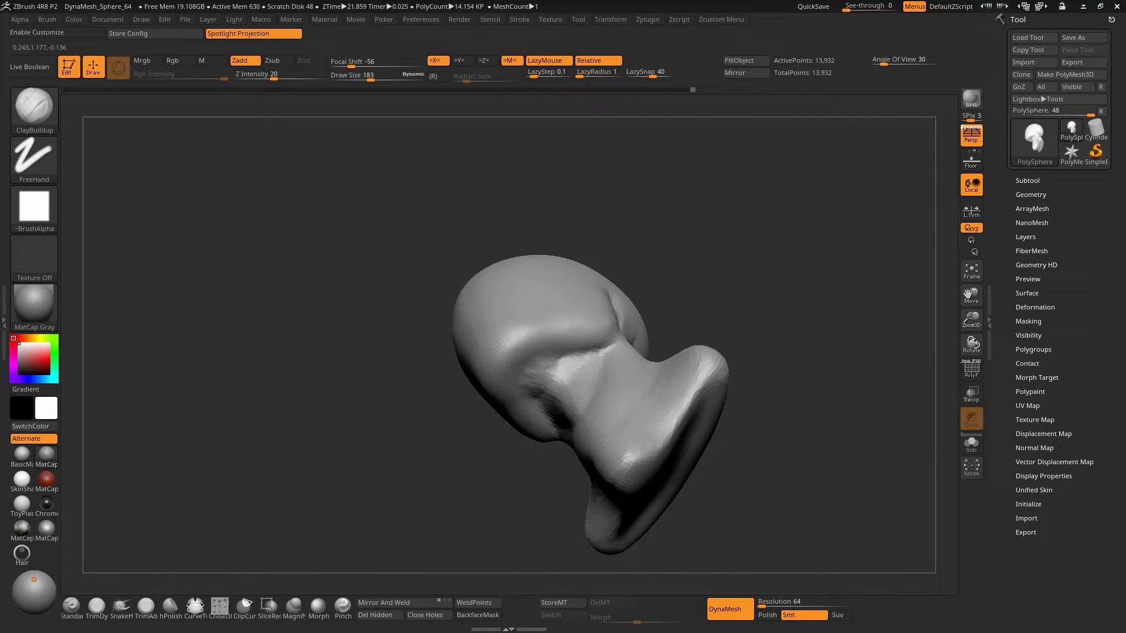
Adjust the front neck muscles on both sides of the throat with the Move brush at draw size 231
{"action": "mouse_move", "coordinate": [571, 385]}
{"action": "right_mouse_down"}
{"action": "mouse_move", "coordinate": [542, 403]}
{"action": "mouse_move", "coordinate": [554, 419]}
{"action": "right_mouse_up"}
{"action": "key", "text": "b"}
{"action": "key", "text": "m"}
{"action": "key", "text": "v"}
{"action": "right_click", "coordinate": [560, 420]}
{"action": "left_click_drag", "start_coordinate": [560, 421], "coordinate": [570, 421]}
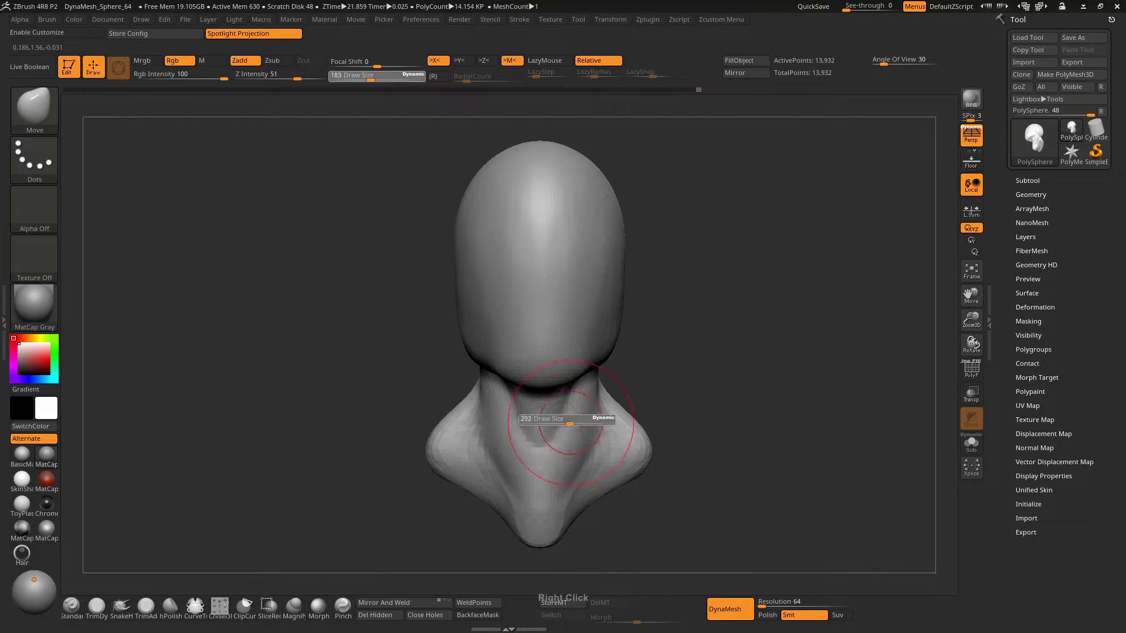
{"action": "key", "text": "bracketleft"}
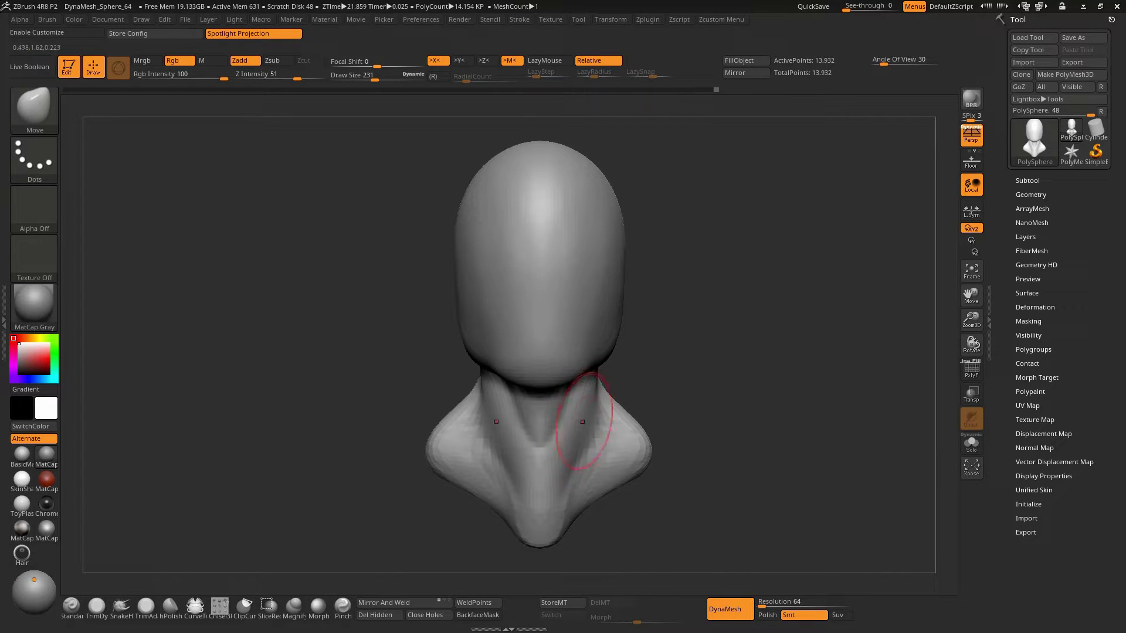
{"action": "right_click_drag", "start_coordinate": [569, 422], "coordinate": [604, 422]}
{"action": "right_click_drag", "start_coordinate": [515, 375], "coordinate": [577, 381]}
Define the creases between the jaw and the throat with the DamStandard brush at draw size 251
{"action": "key", "text": "b"}
{"action": "key", "text": "d"}
{"action": "key", "text": "s"}
{"action": "mouse_move", "coordinate": [580, 422]}
{"action": "right_mouse_down"}
{"action": "mouse_move", "coordinate": [541, 440]}
{"action": "mouse_move", "coordinate": [573, 440]}
{"action": "mouse_move", "coordinate": [542, 440]}
{"action": "right_mouse_up"}
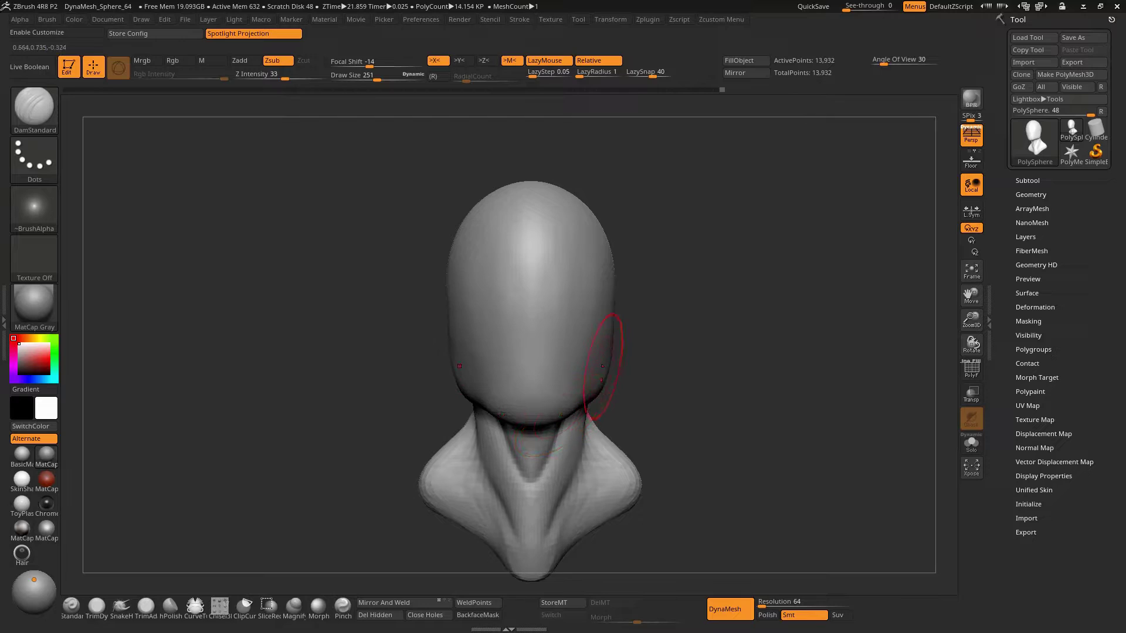
Narrow the sides of the jaw toward the chin with the Move brush at draw size 377
{"action": "key", "text": "b"}
{"action": "key", "text": "m"}
{"action": "key", "text": "v"}
{"action": "key", "text": "s"}
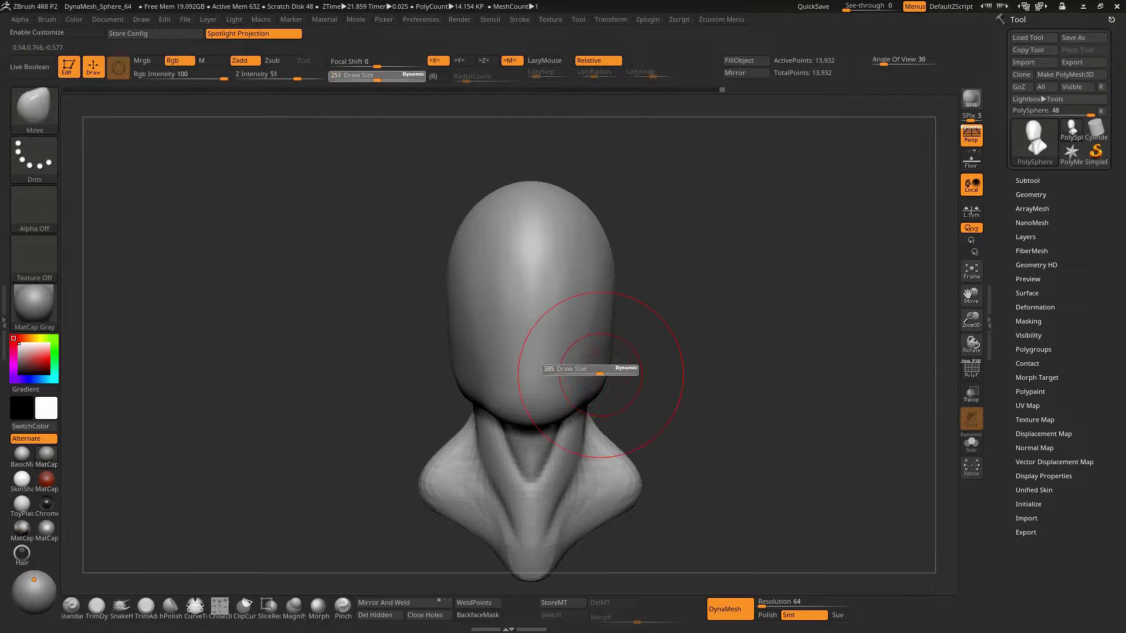
{"action": "left_click_drag", "start_coordinate": [598, 373], "coordinate": [601, 375]}
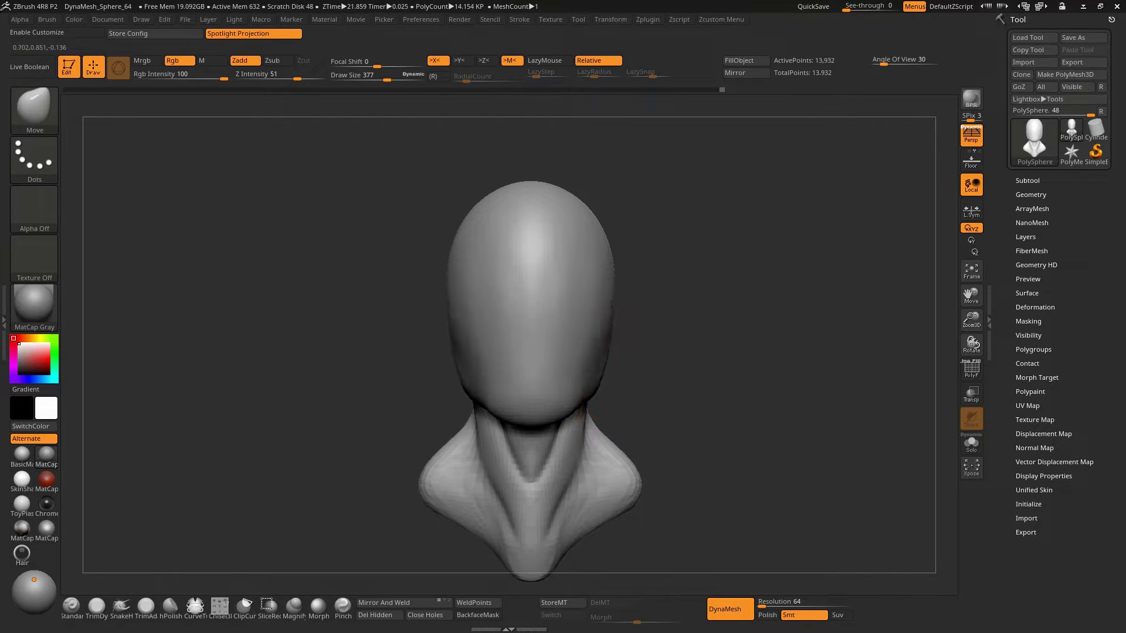
{"action": "key", "text": "s"}
{"action": "left_click_drag", "start_coordinate": [578, 382], "coordinate": [587, 383]}
Refine the jaw corners and lower cheeks from several angles with the Move brush
{"action": "mouse_move", "coordinate": [580, 381]}
{"action": "right_mouse_down"}
{"action": "mouse_move", "coordinate": [598, 382]}
{"action": "mouse_move", "coordinate": [589, 375]}
{"action": "right_mouse_up"}
{"action": "key", "text": "s"}
{"action": "left_click_drag", "start_coordinate": [589, 375], "coordinate": [580, 372]}
{"action": "mouse_move", "coordinate": [589, 372]}
{"action": "right_mouse_down"}
{"action": "mouse_move", "coordinate": [610, 375]}
{"action": "mouse_move", "coordinate": [586, 380]}
{"action": "right_mouse_up"}
{"action": "key", "text": "s"}
{"action": "left_click_drag", "start_coordinate": [587, 380], "coordinate": [591, 380]}
{"action": "mouse_move", "coordinate": [587, 381]}
{"action": "right_mouse_down"}
{"action": "mouse_move", "coordinate": [605, 377]}
{"action": "mouse_move", "coordinate": [592, 360]}
{"action": "right_mouse_up"}
{"action": "key", "text": "s"}
{"action": "left_click_drag", "start_coordinate": [592, 359], "coordinate": [601, 359]}
Adjust the chin and lower face profile with the Move brush at draw size 337
{"action": "right_click_drag", "start_coordinate": [601, 360], "coordinate": [553, 419]}
{"action": "key", "text": "s"}
{"action": "mouse_move", "coordinate": [554, 414]}
{"action": "left_mouse_down"}
{"action": "mouse_move", "coordinate": [567, 431]}
{"action": "mouse_move", "coordinate": [545, 432]}
{"action": "mouse_move", "coordinate": [551, 404]}
{"action": "left_mouse_up"}
{"action": "key", "text": "s"}
{"action": "key", "text": "s"}
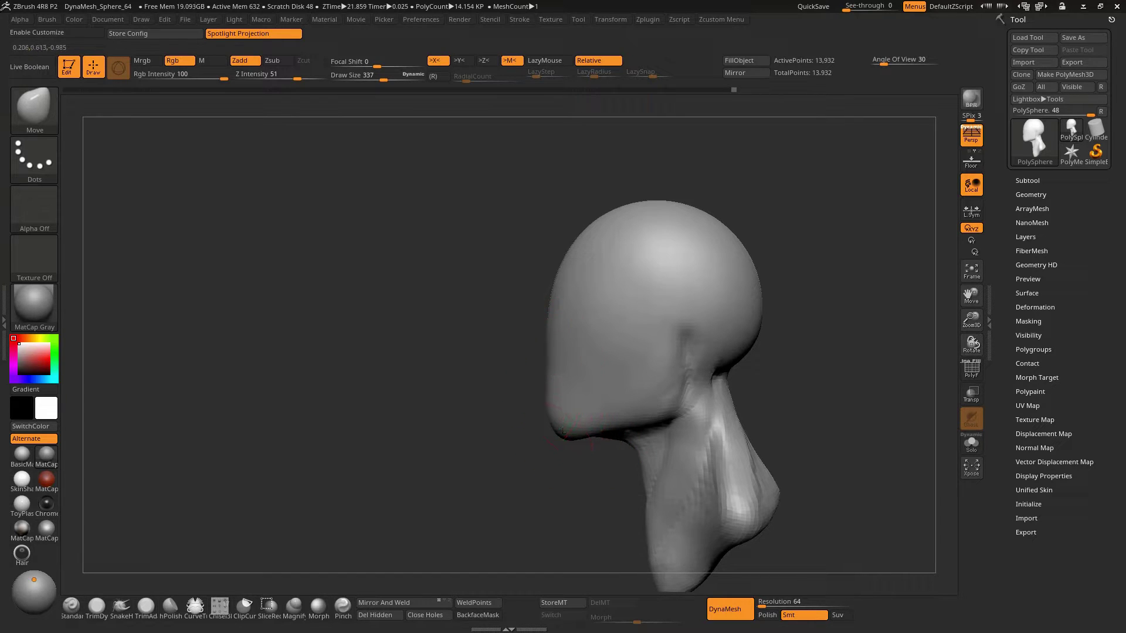
{"action": "mouse_move", "coordinate": [563, 431]}
{"action": "right_mouse_down"}
{"action": "mouse_move", "coordinate": [565, 377]}
{"action": "mouse_move", "coordinate": [568, 394]}
{"action": "mouse_move", "coordinate": [519, 378]}
{"action": "right_mouse_up"}
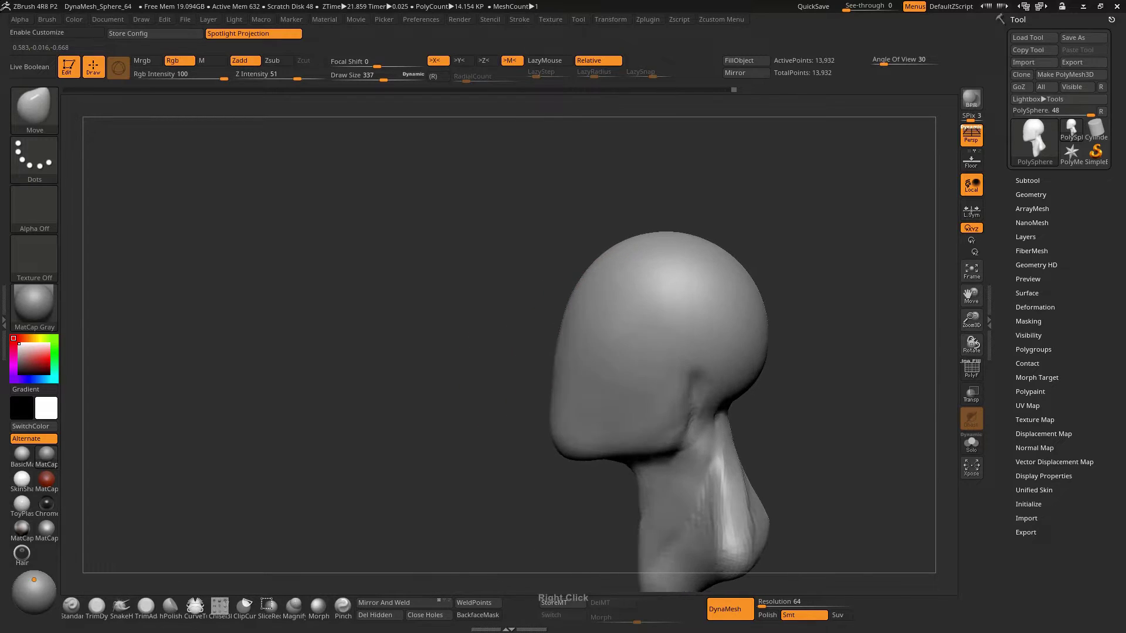
Reshape the lower back of the skull with the Move brush at draw size 436
{"action": "right_click_drag", "start_coordinate": [598, 372], "coordinate": [604, 351]}
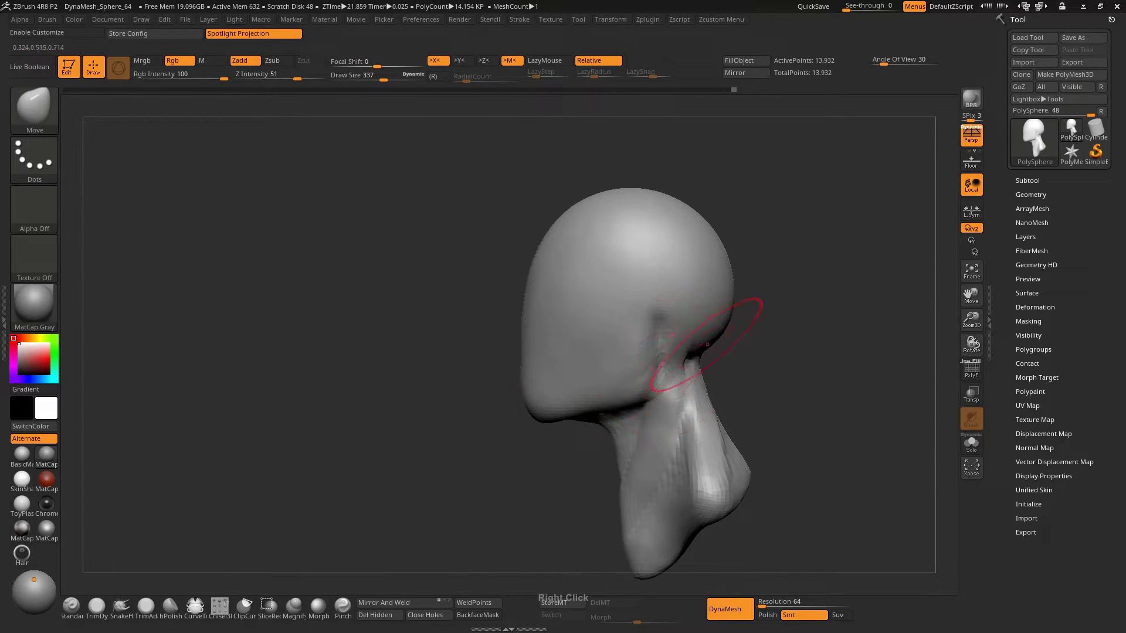
{"action": "key", "text": "s"}
{"action": "mouse_move", "coordinate": [701, 345]}
{"action": "left_mouse_down"}
{"action": "mouse_move", "coordinate": [742, 335]}
{"action": "mouse_move", "coordinate": [660, 306]}
{"action": "mouse_move", "coordinate": [716, 293]}
{"action": "mouse_move", "coordinate": [713, 267]}
{"action": "left_mouse_up"}
{"action": "key", "text": "s"}
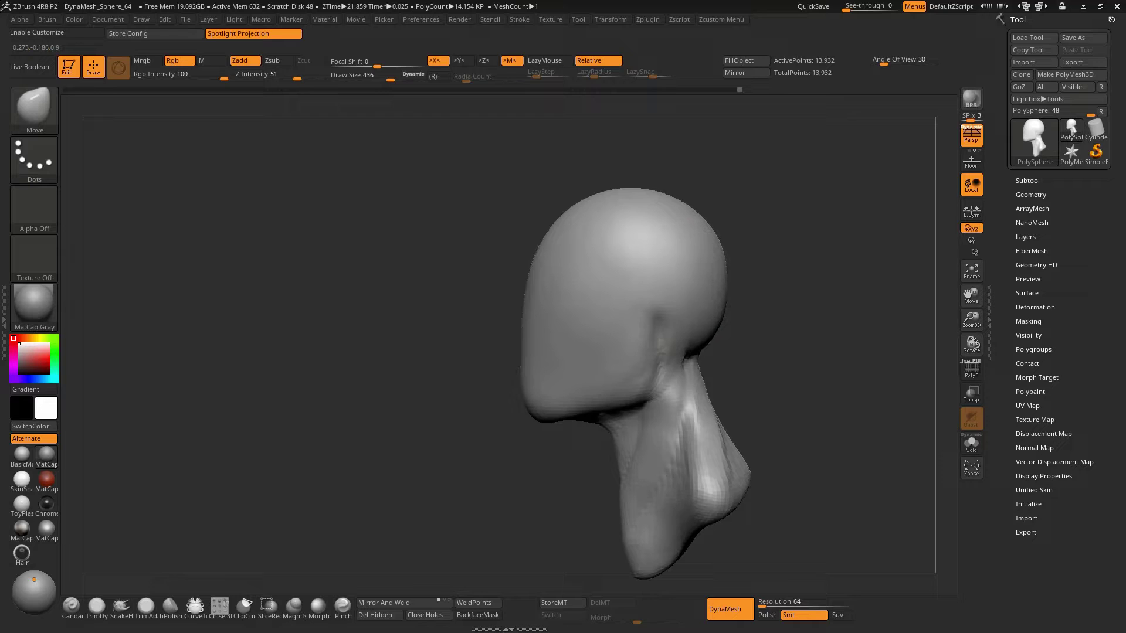
{"action": "key", "text": "shift"}
Adjust the forehead and face profile in side view with the Move brush at draw sizes 472 and 410
{"action": "mouse_move", "coordinate": [598, 310]}
{"action": "right_mouse_down", "text": "alt"}
{"action": "mouse_move", "coordinate": [477, 308]}
{"action": "mouse_move", "coordinate": [510, 302]}
{"action": "mouse_move", "coordinate": [481, 258]}
{"action": "mouse_move", "coordinate": [505, 285]}
{"action": "right_mouse_up", "text": "alt"}
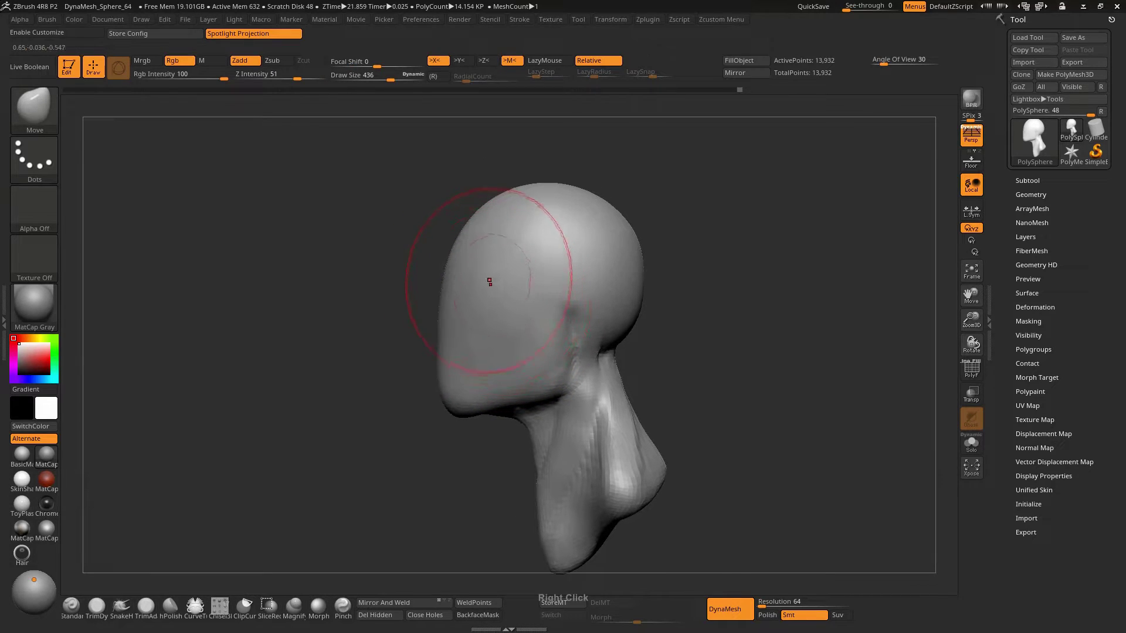
{"action": "key", "text": "s"}
{"action": "left_click_drag", "start_coordinate": [498, 276], "coordinate": [503, 276]}
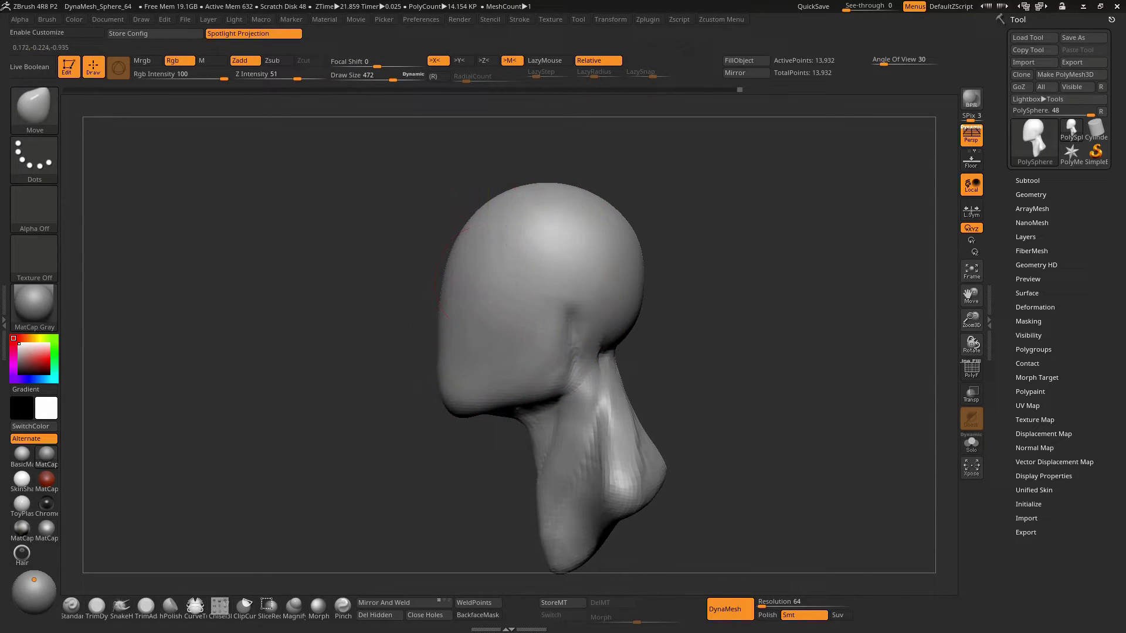
{"action": "key", "text": "s"}
{"action": "left_click_drag", "start_coordinate": [427, 296], "coordinate": [417, 296]}
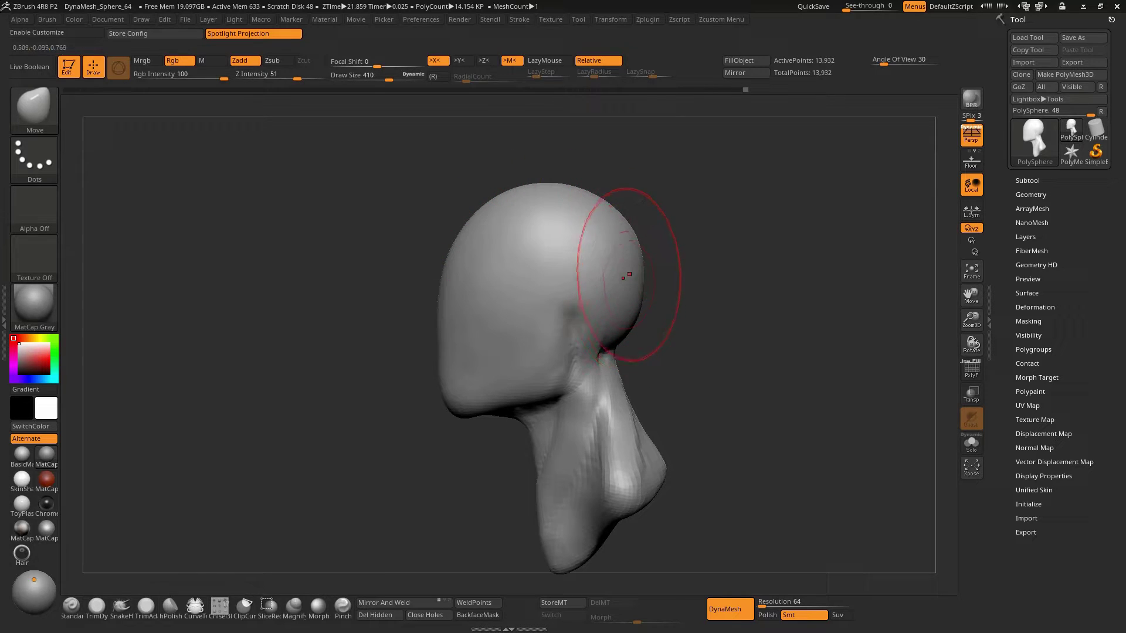
Flatten the top and upper back of the skull with the Move brush at draw size 337
{"action": "key", "text": "s"}
{"action": "left_click_drag", "start_coordinate": [480, 239], "coordinate": [469, 239]}
{"action": "mouse_move", "coordinate": [508, 207]}
{"action": "left_mouse_down"}
{"action": "mouse_move", "coordinate": [504, 138]}
{"action": "mouse_move", "coordinate": [519, 189]}
{"action": "left_mouse_up"}
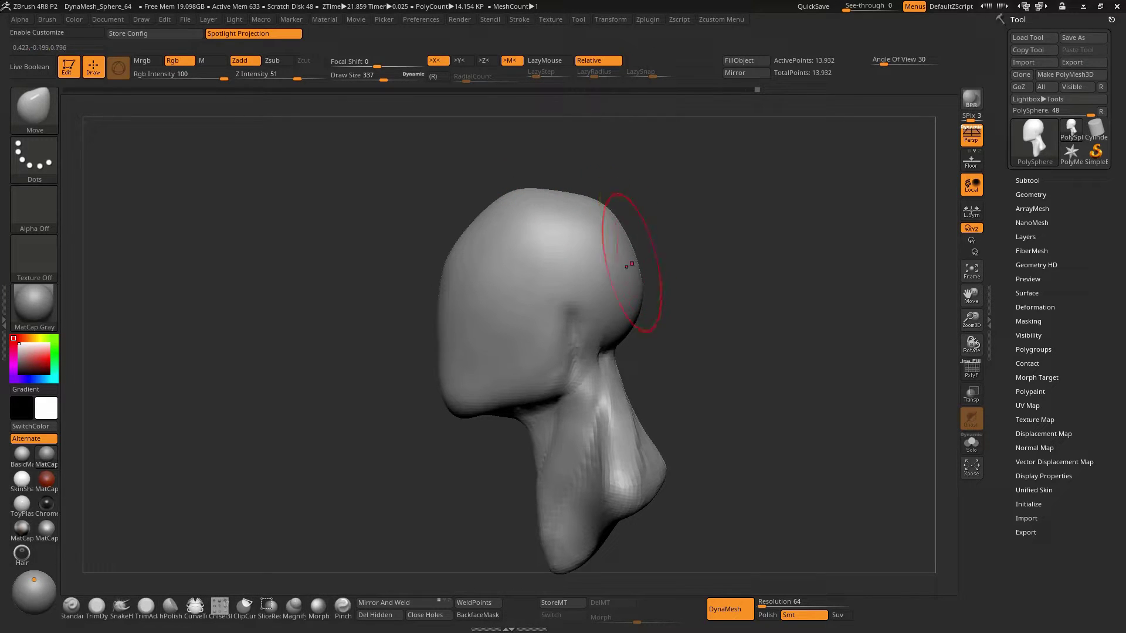
{"action": "mouse_move", "coordinate": [569, 263]}
{"action": "left_mouse_down", "text": "shift"}
{"action": "mouse_move", "coordinate": [541, 232]}
{"action": "mouse_move", "coordinate": [528, 249]}
{"action": "left_mouse_up", "text": "shift"}
{"action": "mouse_move", "coordinate": [703, 264]}
{"action": "left_mouse_down", "text": "shift"}
{"action": "mouse_move", "coordinate": [762, 264]}
{"action": "mouse_move", "coordinate": [762, 293]}
{"action": "mouse_move", "coordinate": [502, 251]}
{"action": "left_mouse_up", "text": "shift"}
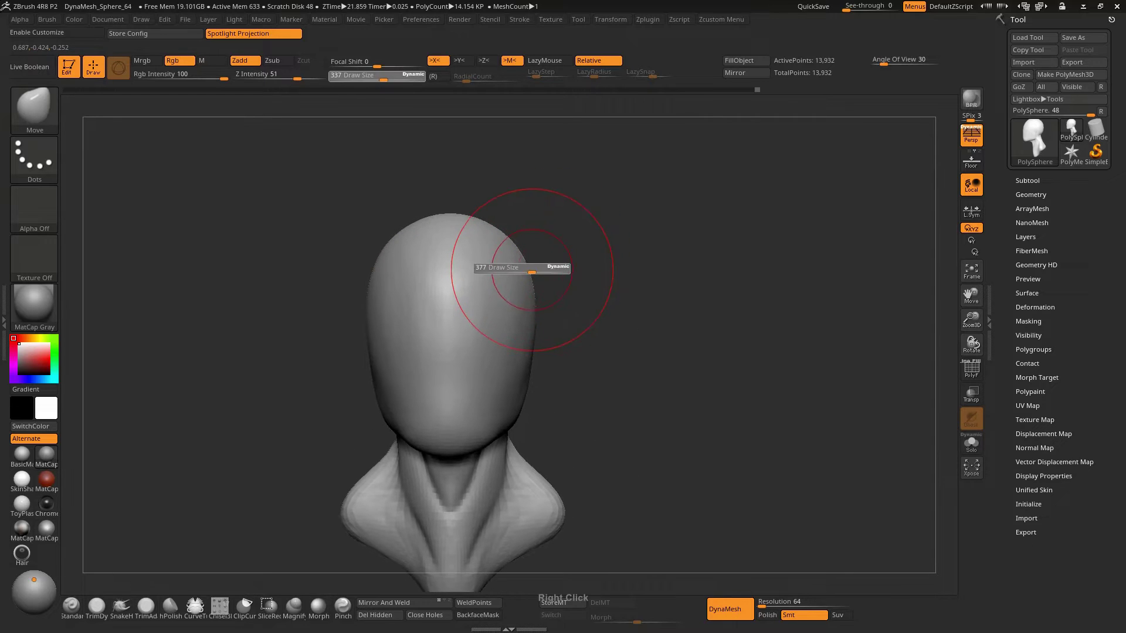
Even out the crown, forehead and back of the skull from front and side with the Move brush, finishing at draw size 307
{"action": "mouse_move", "coordinate": [503, 251]}
{"action": "right_mouse_down"}
{"action": "mouse_move", "coordinate": [460, 267]}
{"action": "mouse_move", "coordinate": [521, 247]}
{"action": "mouse_move", "coordinate": [515, 262]}
{"action": "mouse_move", "coordinate": [504, 244]}
{"action": "right_mouse_up"}
{"action": "key", "text": "shift"}
{"action": "key", "text": "shift"}
{"action": "key", "text": "s"}
{"action": "left_click_drag", "start_coordinate": [511, 243], "coordinate": [505, 229]}
{"action": "key", "text": "s"}
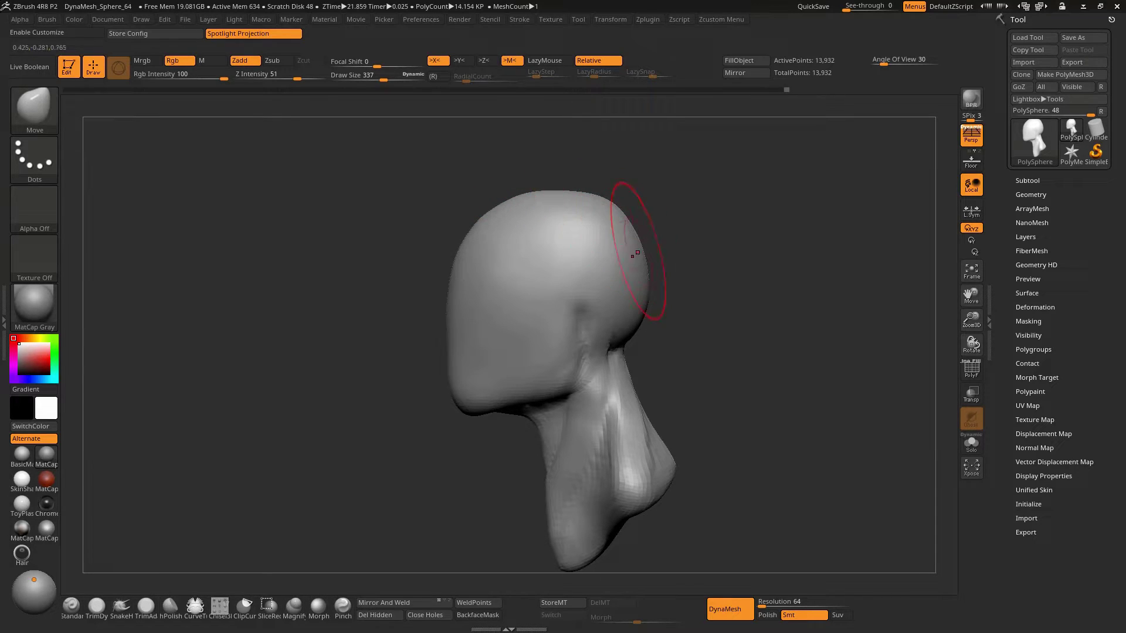
{"action": "key", "text": "s"}
{"action": "left_click_drag", "start_coordinate": [639, 236], "coordinate": [624, 236]}
{"action": "right_click_drag", "start_coordinate": [648, 300], "coordinate": [792, 305]}
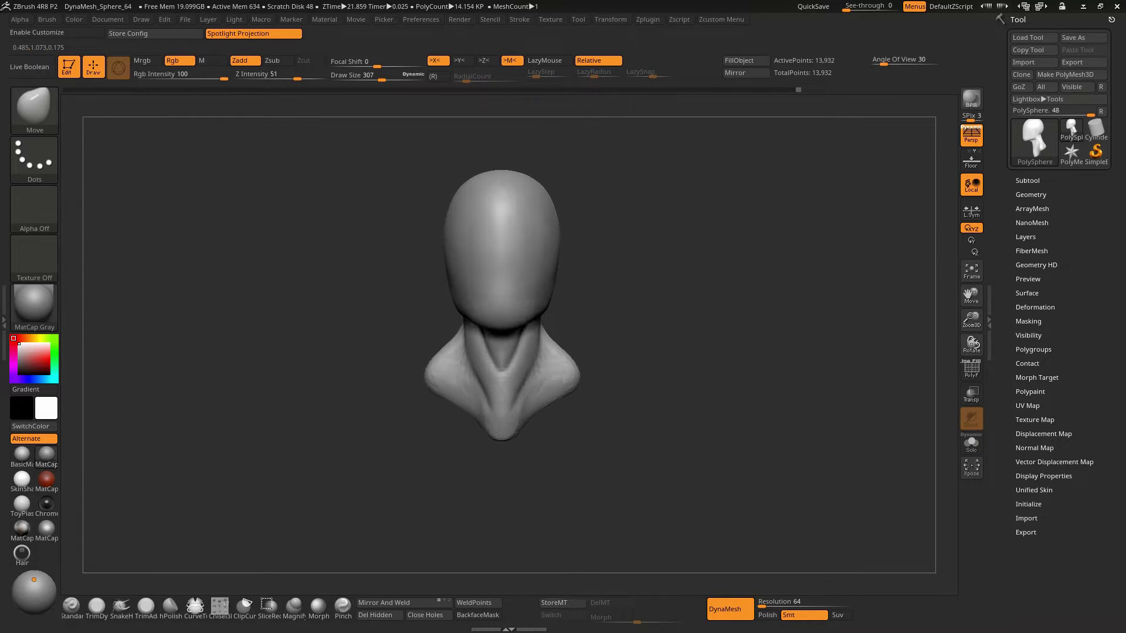
Build up the neck muscles behind the jaw and below the skull with the ClayBuildup brush at draw size 219
{"action": "right_click_drag", "start_coordinate": [568, 297], "coordinate": [507, 272]}
{"action": "key", "text": "b"}
{"action": "key", "text": "c"}
{"action": "key", "text": "b"}
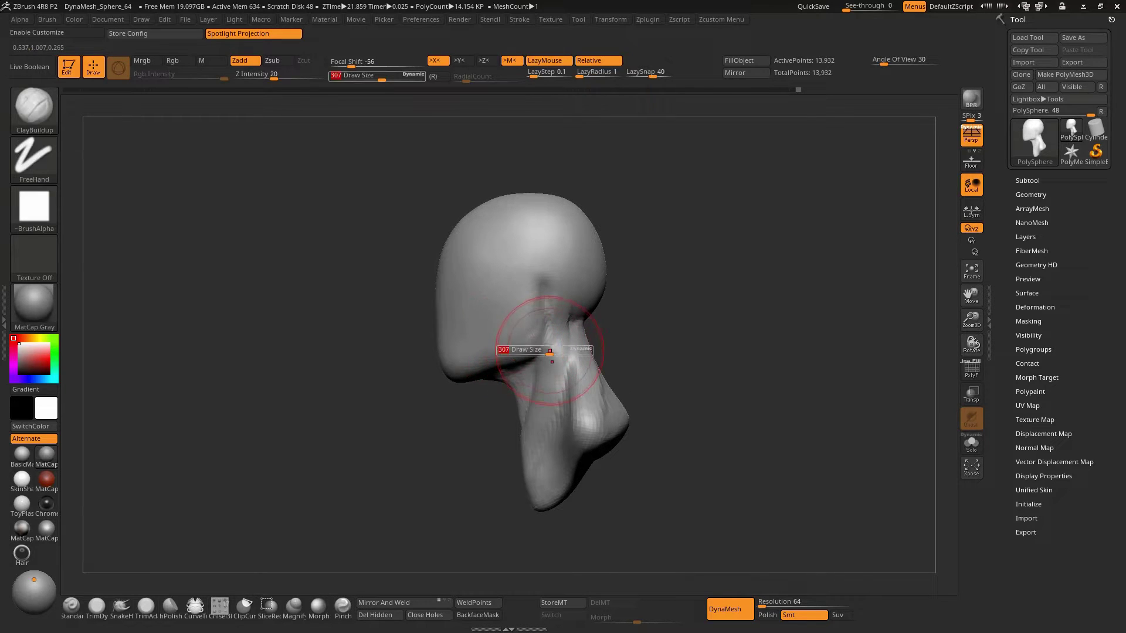
{"action": "right_click_drag", "start_coordinate": [540, 347], "coordinate": [527, 335]}
{"action": "key", "text": "bracketleft"}
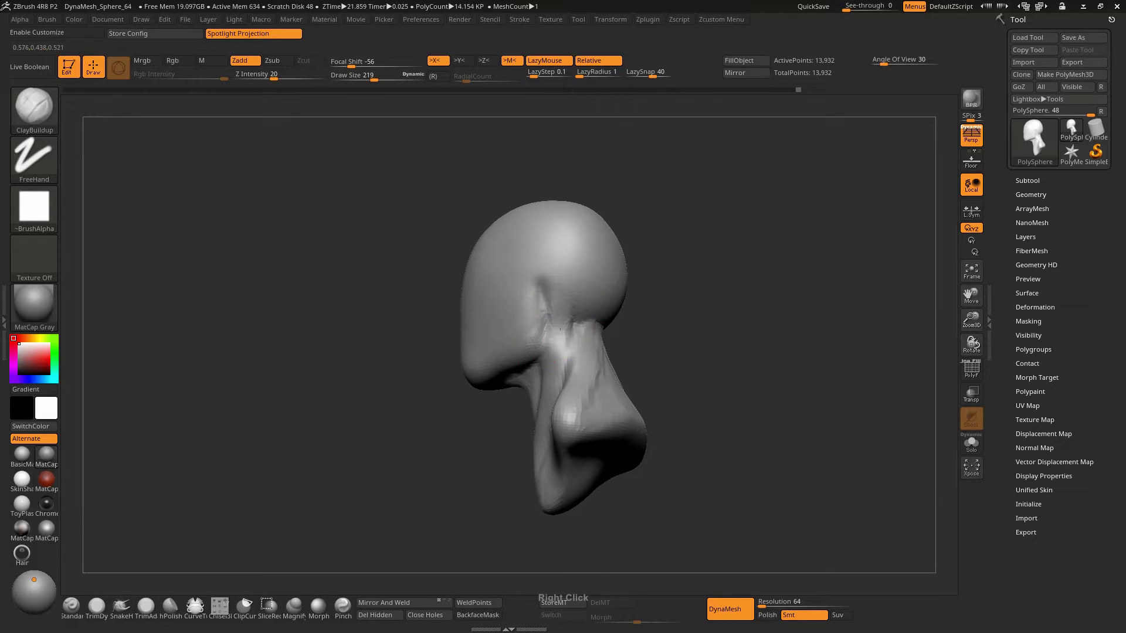
{"action": "right_click_drag", "start_coordinate": [556, 363], "coordinate": [548, 357]}
Narrow the sides of the head in front view with the Move brush at draw size 598
{"action": "mouse_move", "coordinate": [567, 302]}
{"action": "right_mouse_down"}
{"action": "mouse_move", "coordinate": [552, 365]}
{"action": "mouse_move", "coordinate": [540, 372]}
{"action": "mouse_move", "coordinate": [525, 360]}
{"action": "mouse_move", "coordinate": [536, 364]}
{"action": "right_mouse_up"}
{"action": "key", "text": "bracketright"}
{"action": "key", "text": "s"}
{"action": "left_click_drag", "start_coordinate": [536, 364], "coordinate": [572, 350]}
{"action": "key", "text": "s"}
{"action": "key", "text": "s"}
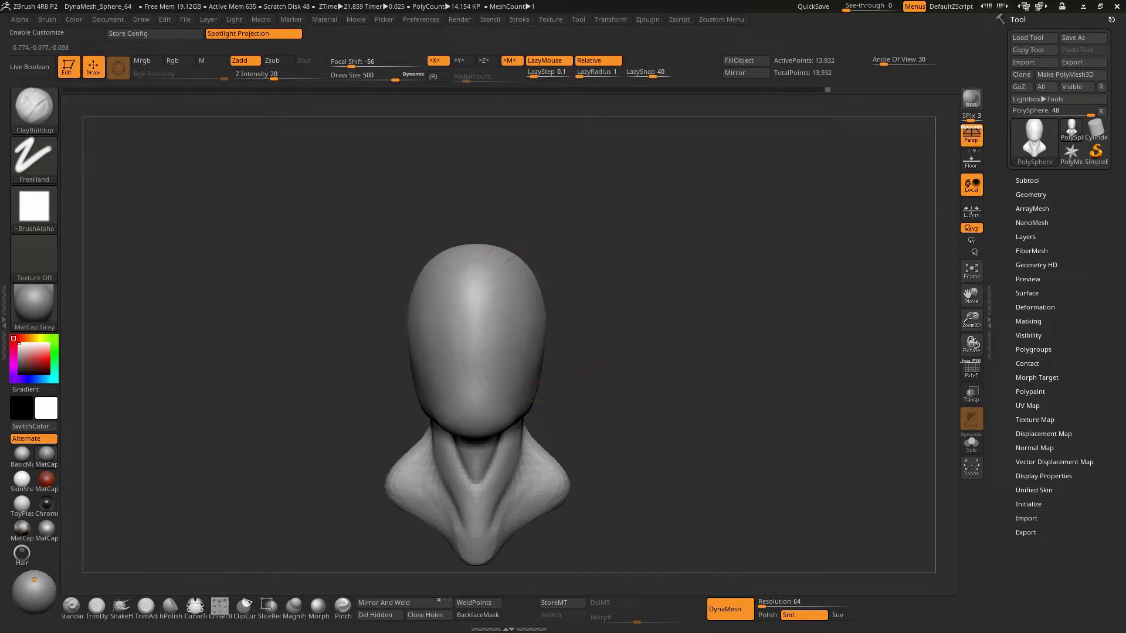
{"action": "key", "text": "b"}
{"action": "key", "text": "m"}
{"action": "key", "text": "v"}
{"action": "key", "text": "s"}
{"action": "left_click_drag", "start_coordinate": [528, 320], "coordinate": [541, 318]}
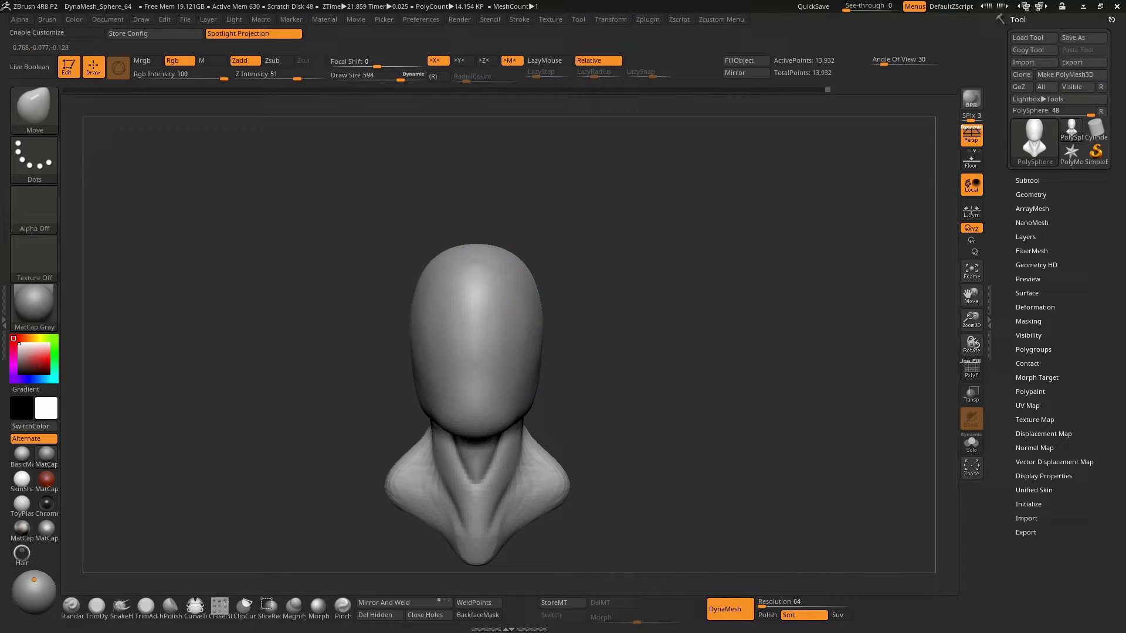
Refine the side contours of the head with the Move brush, reducing the draw size to 345
{"action": "key", "text": "s"}
{"action": "left_click_drag", "start_coordinate": [538, 318], "coordinate": [518, 319]}
{"action": "mouse_move", "coordinate": [518, 319]}
{"action": "right_mouse_down", "text": "alt"}
{"action": "mouse_move", "coordinate": [510, 287]}
{"action": "mouse_move", "coordinate": [527, 322]}
{"action": "right_mouse_up", "text": "alt"}
{"action": "key", "text": "s"}
{"action": "left_click_drag", "start_coordinate": [527, 322], "coordinate": [520, 321]}
Shape the chin and the underside of the jaw in side view with the Move brush at draw size 410
{"action": "mouse_move", "coordinate": [516, 327]}
{"action": "right_mouse_down"}
{"action": "mouse_move", "coordinate": [497, 327]}
{"action": "mouse_move", "coordinate": [502, 361]}
{"action": "right_mouse_up"}
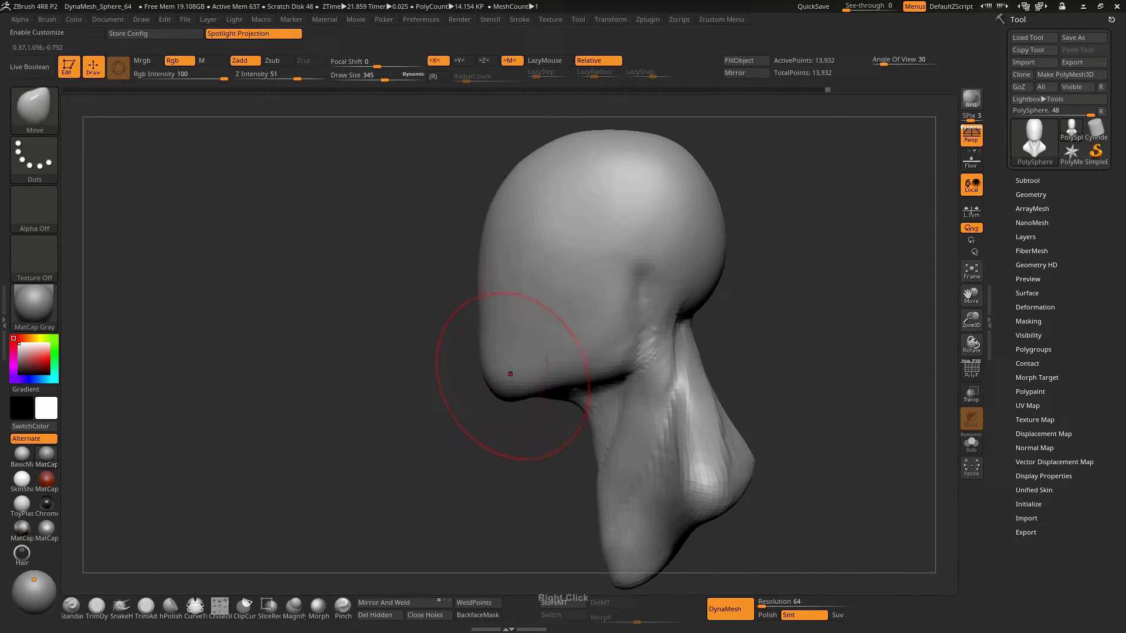
{"action": "key", "text": "s"}
{"action": "left_click_drag", "start_coordinate": [510, 371], "coordinate": [516, 371]}
{"action": "key", "text": "s"}
{"action": "left_click_drag", "start_coordinate": [527, 385], "coordinate": [532, 385]}
{"action": "key", "text": "s"}
{"action": "left_click_drag", "start_coordinate": [510, 393], "coordinate": [505, 393]}
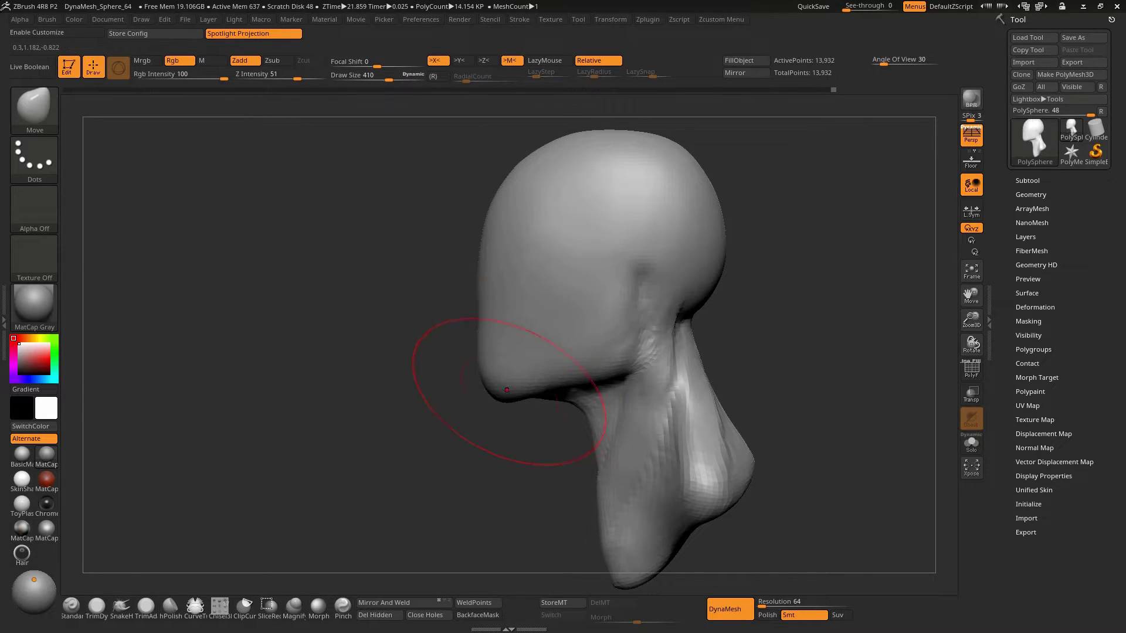
Adjust the front face profile from forehead to chin with the Move brush at draw sizes 630 and 538
{"action": "key", "text": "s"}
{"action": "left_click_drag", "start_coordinate": [485, 320], "coordinate": [493, 320]}
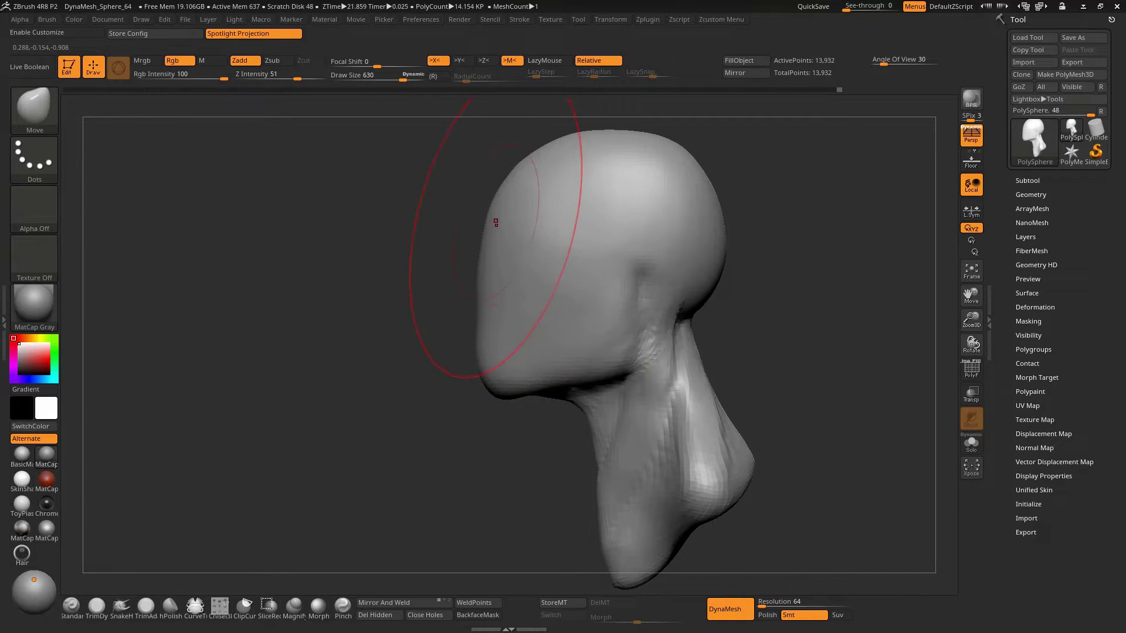
{"action": "key", "text": "s"}
{"action": "left_click_drag", "start_coordinate": [494, 244], "coordinate": [484, 244]}
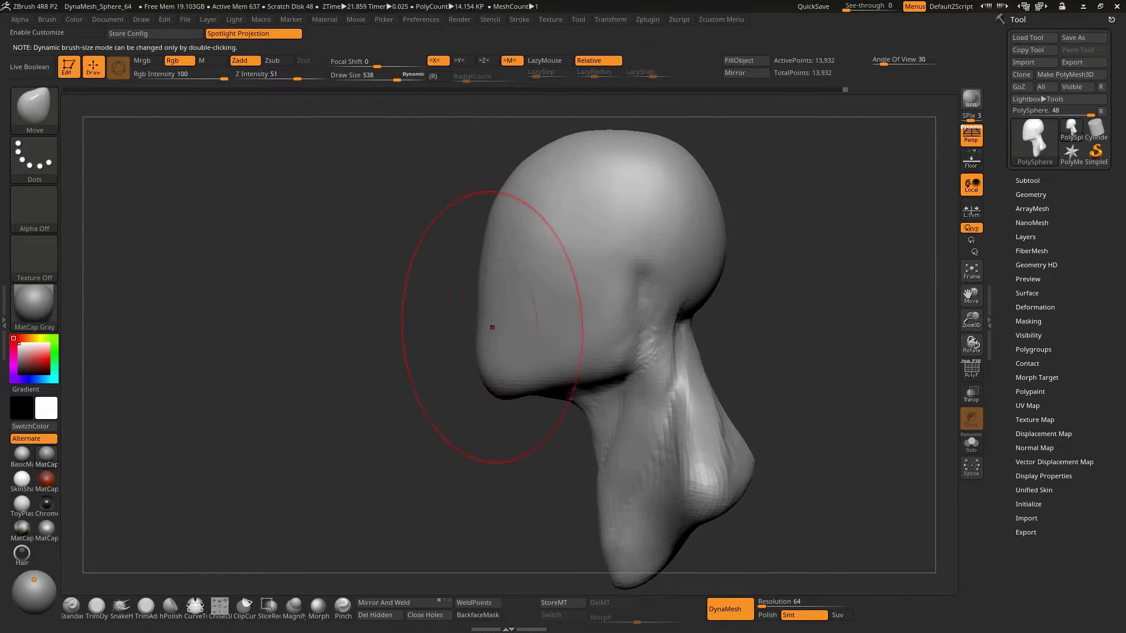
{"action": "mouse_move", "coordinate": [493, 383]}
{"action": "left_mouse_down"}
{"action": "mouse_move", "coordinate": [516, 327]}
{"action": "mouse_move", "coordinate": [511, 347]}
{"action": "left_mouse_up"}
{"action": "key", "text": "s"}
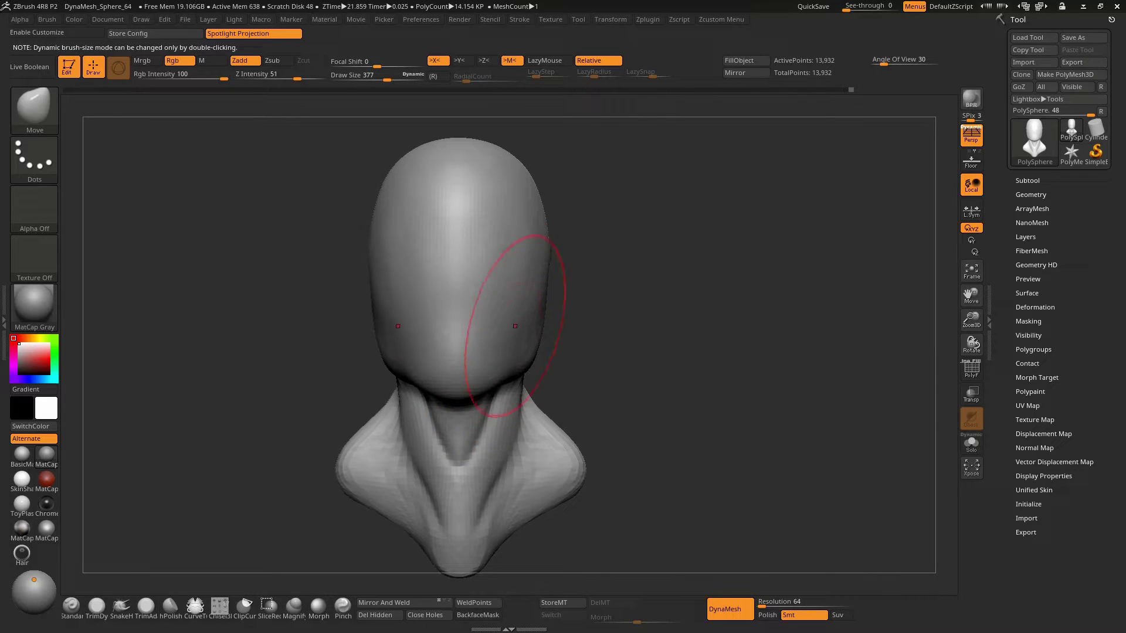
Taper the cheeks and jaw toward the chin from front and three-quarter views with the Move brush at draw size 353
{"action": "right_click_drag", "start_coordinate": [519, 347], "coordinate": [470, 359]}
{"action": "key", "text": "s"}
{"action": "left_click_drag", "start_coordinate": [519, 342], "coordinate": [512, 341]}
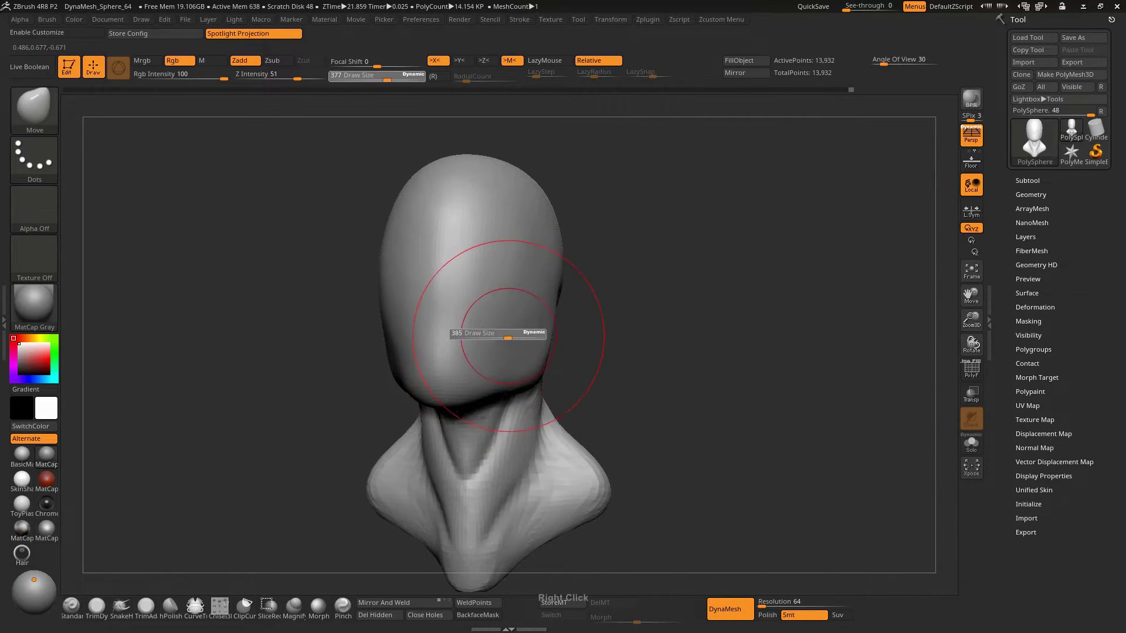
{"action": "mouse_move", "coordinate": [547, 418]}
{"action": "right_mouse_down"}
{"action": "mouse_move", "coordinate": [515, 344]}
{"action": "mouse_move", "coordinate": [563, 430]}
{"action": "right_mouse_up"}
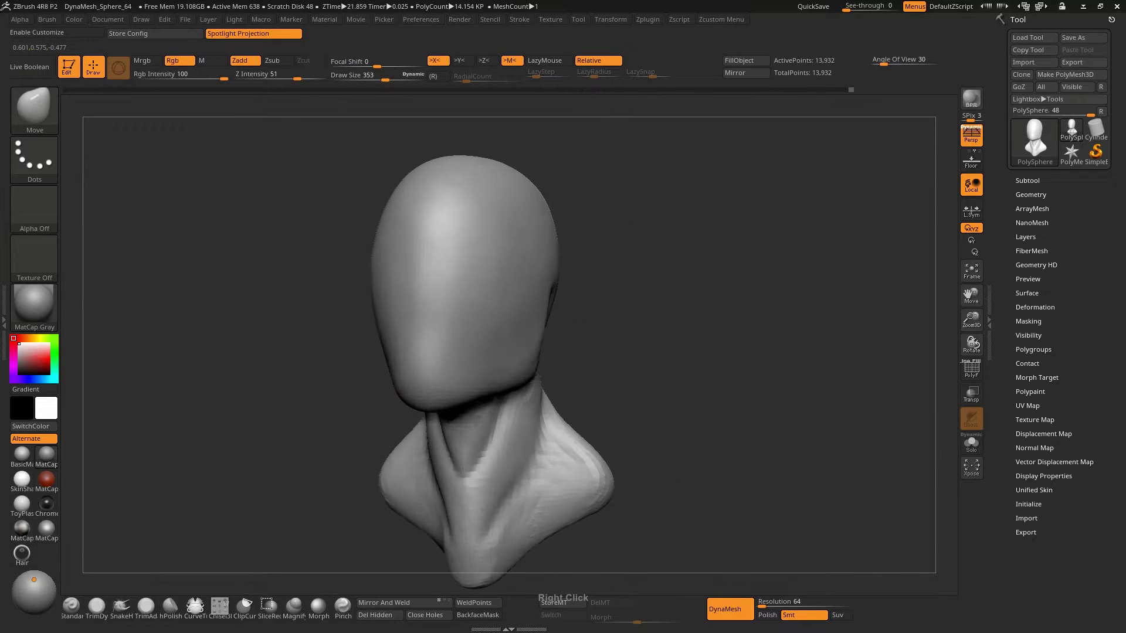
{"action": "right_click_drag", "start_coordinate": [530, 358], "coordinate": [527, 405], "text": "alt"}
{"action": "right_click_drag", "start_coordinate": [515, 342], "coordinate": [528, 356]}
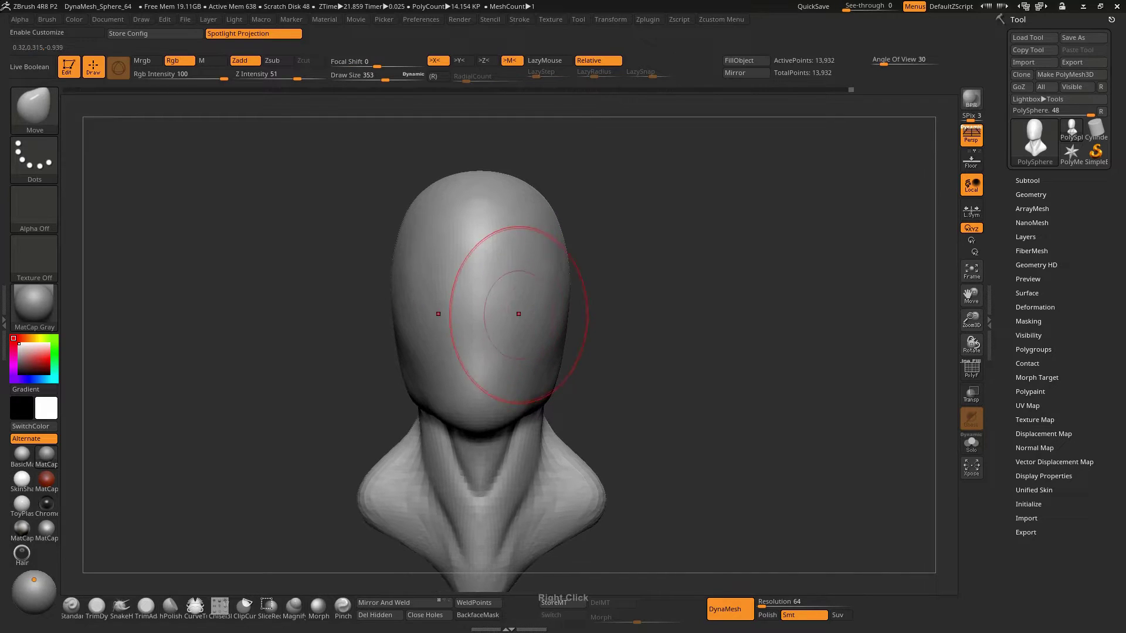
{"action": "key", "text": "s"}
{"action": "mouse_move", "coordinate": [529, 356]}
{"action": "left_mouse_down"}
{"action": "mouse_move", "coordinate": [513, 353]}
{"action": "mouse_move", "coordinate": [522, 355]}
{"action": "left_mouse_up"}
Start a horizontal eye line across the middle of the face with the DamStandard brush at draw size 177
{"action": "key", "text": "b"}
{"action": "key", "text": "d"}
{"action": "key", "text": "s"}
{"action": "key", "text": "s"}
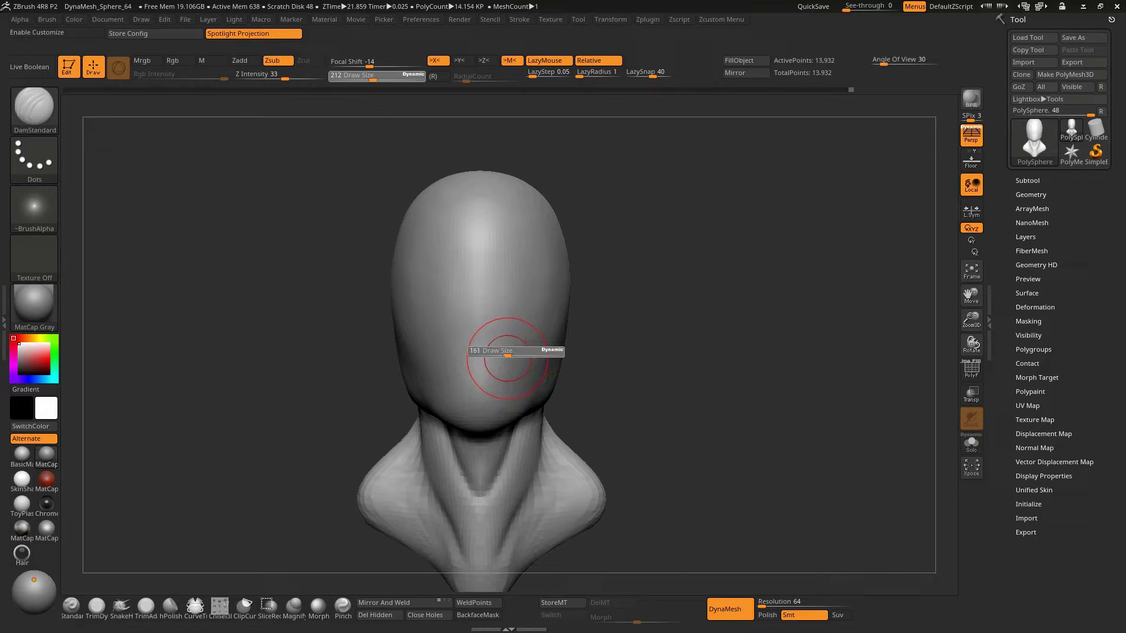
{"action": "right_click_drag", "start_coordinate": [502, 296], "coordinate": [510, 327], "text": "alt"}
{"action": "right_click", "coordinate": [504, 339]}
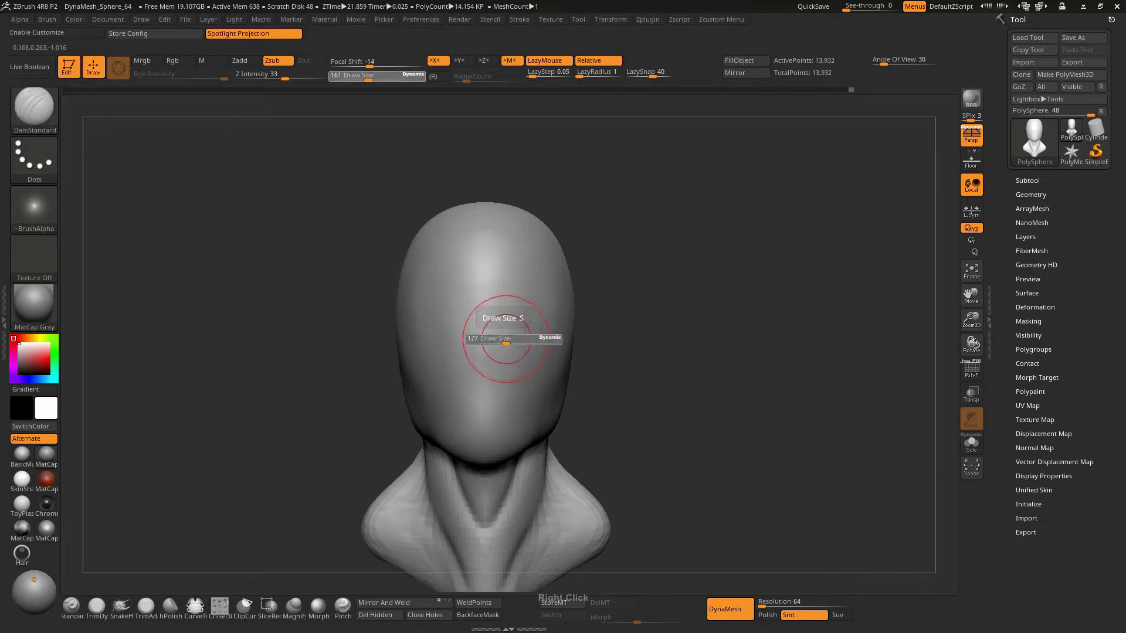
{"action": "left_click", "coordinate": [508, 342]}
{"action": "right_click", "coordinate": [484, 326]}
{"action": "left_click", "coordinate": [483, 326]}
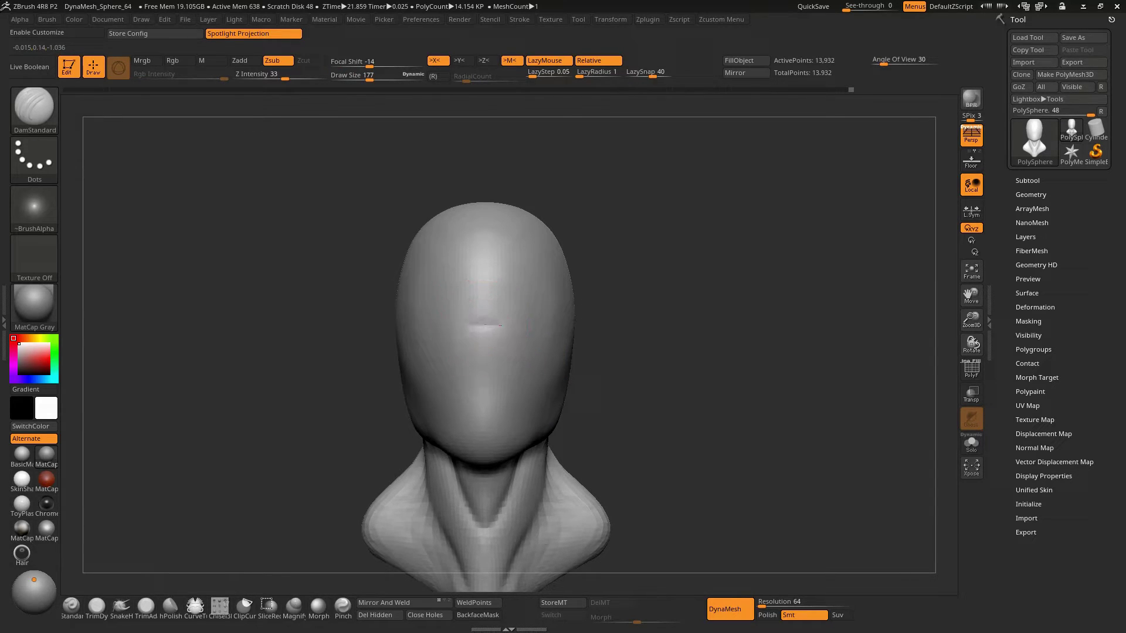
Extend the eye line around the side of the head and carve a vertical guide line down the side of the skull to meet it
{"action": "right_click_drag", "start_coordinate": [578, 319], "coordinate": [502, 327]}
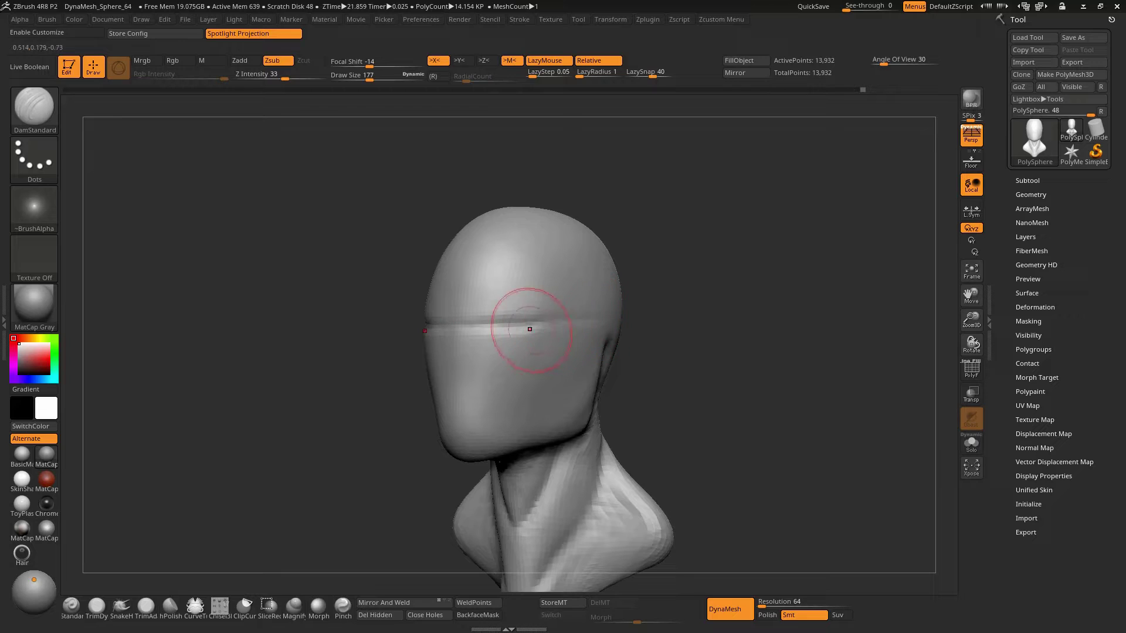
{"action": "mouse_move", "coordinate": [558, 291]}
{"action": "right_mouse_down"}
{"action": "mouse_move", "coordinate": [537, 305]}
{"action": "mouse_move", "coordinate": [557, 314]}
{"action": "right_mouse_up"}
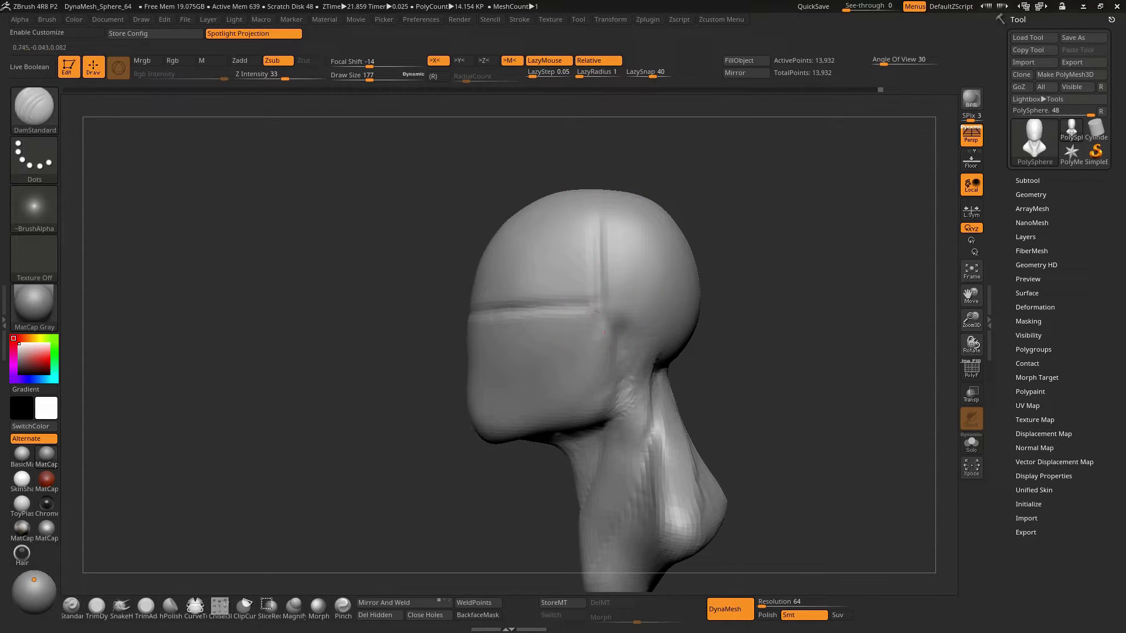
{"action": "mouse_move", "coordinate": [592, 309]}
{"action": "left_mouse_down"}
{"action": "mouse_move", "coordinate": [531, 311]}
{"action": "mouse_move", "coordinate": [603, 307]}
{"action": "left_mouse_up"}
Mask an ear shape behind the vertical guide line at draw size 91 and invert the mask
{"action": "key", "text": "s"}
{"action": "mouse_move", "coordinate": [598, 347]}
{"action": "left_mouse_down"}
{"action": "mouse_move", "coordinate": [586, 348]}
{"action": "mouse_move", "coordinate": [586, 317]}
{"action": "mouse_move", "coordinate": [600, 322]}
{"action": "left_mouse_up"}
{"action": "key", "text": "s"}
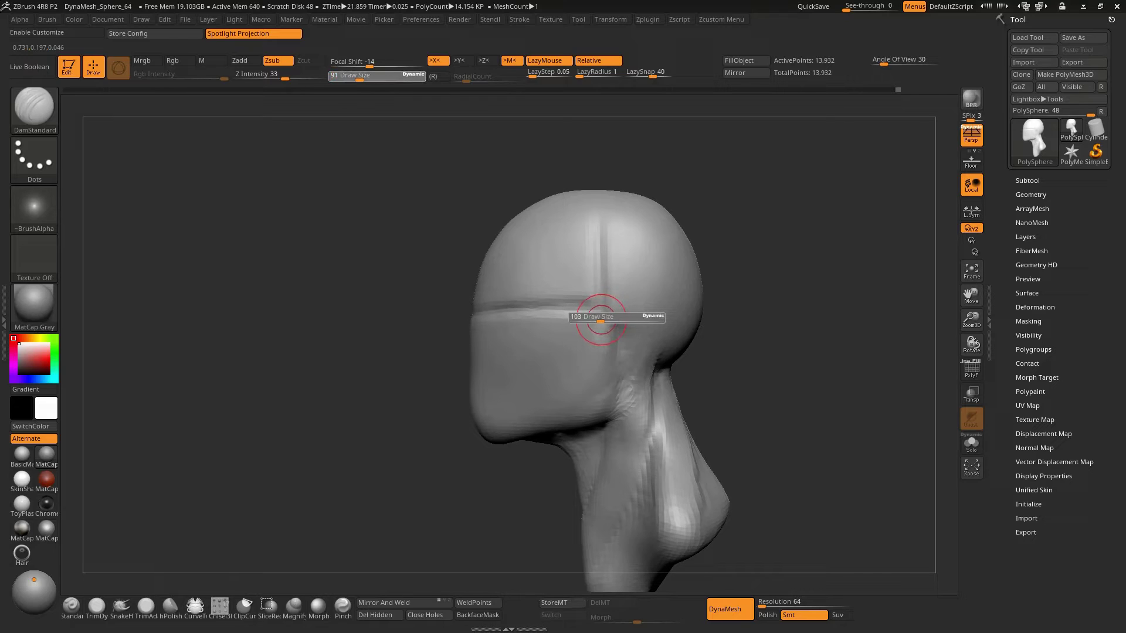
{"action": "key", "text": "ctrl"}
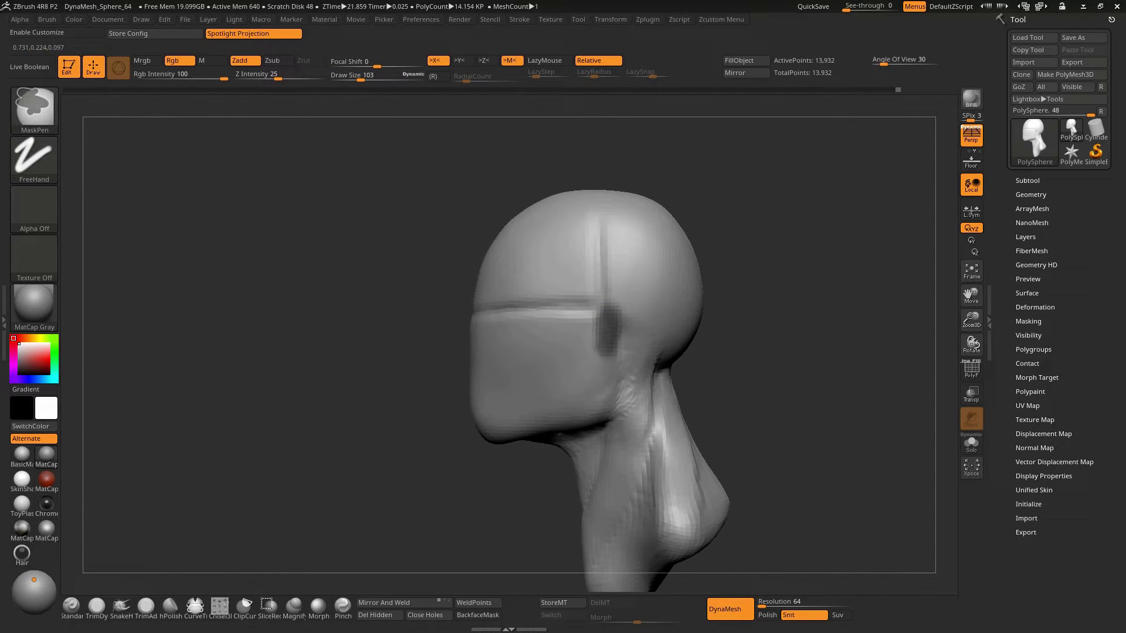
{"action": "mouse_move", "coordinate": [634, 317]}
{"action": "left_mouse_down", "text": "ctrl"}
{"action": "mouse_move", "coordinate": [631, 343]}
{"action": "mouse_move", "coordinate": [623, 327]}
{"action": "mouse_move", "coordinate": [633, 320]}
{"action": "mouse_move", "coordinate": [628, 357]}
{"action": "mouse_move", "coordinate": [617, 345]}
{"action": "left_mouse_up", "text": "ctrl"}
{"action": "key", "text": "ctrl+shift+a"}
{"action": "key", "text": "s"}
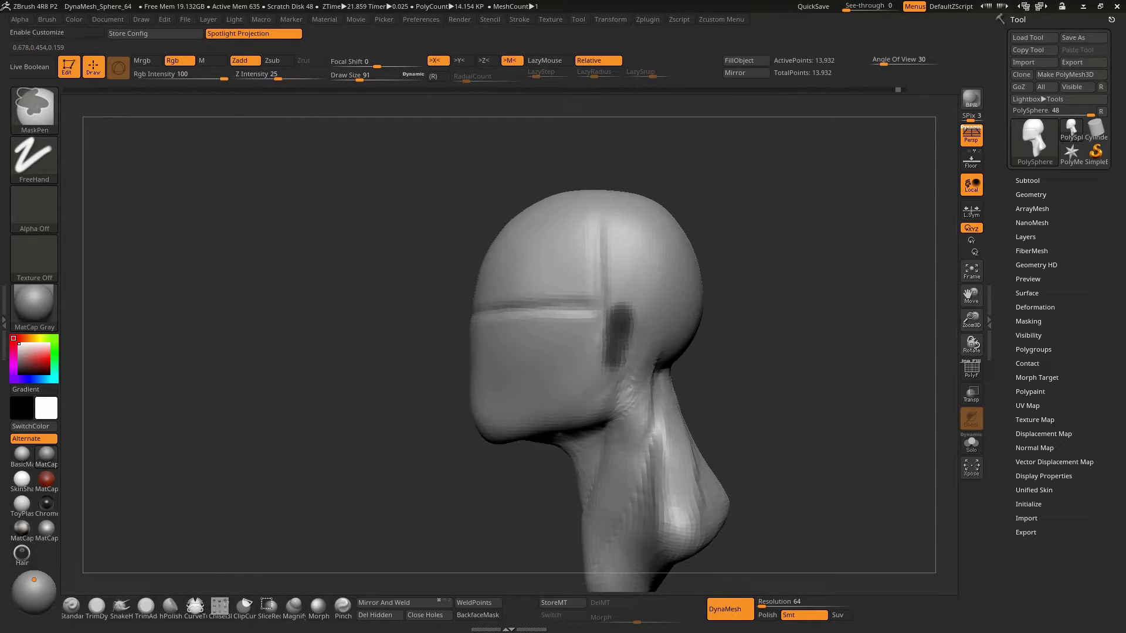
{"action": "left_click_drag", "start_coordinate": [704, 352], "coordinate": [687, 333]}
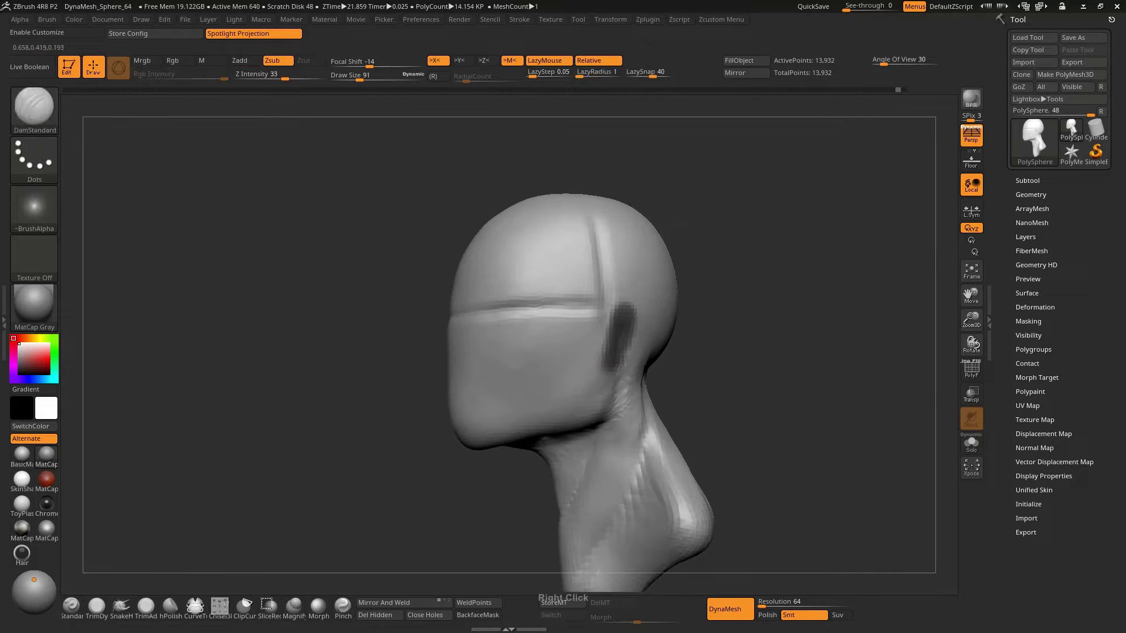
{"action": "left_click", "coordinate": [688, 332], "text": "ctrl"}
Pull the unmasked ears outward from the head with the Move brush at draw size 377
{"action": "key", "text": "s"}
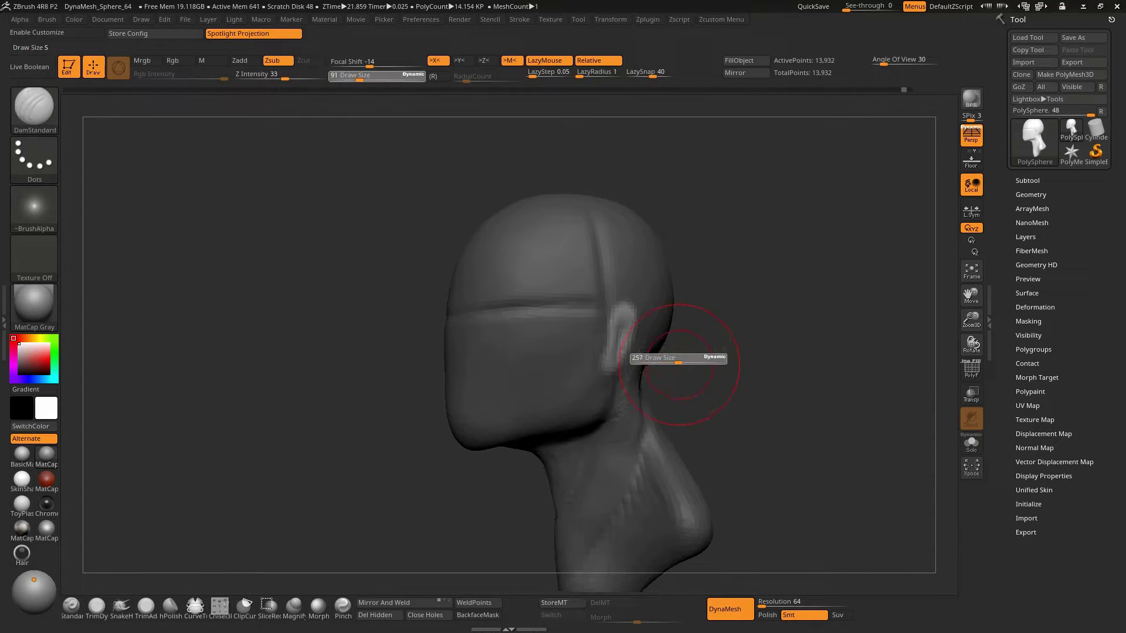
{"action": "key", "text": "b"}
{"action": "key", "text": "m"}
{"action": "key", "text": "v"}
{"action": "key", "text": "s"}
{"action": "left_click_drag", "start_coordinate": [650, 365], "coordinate": [665, 366]}
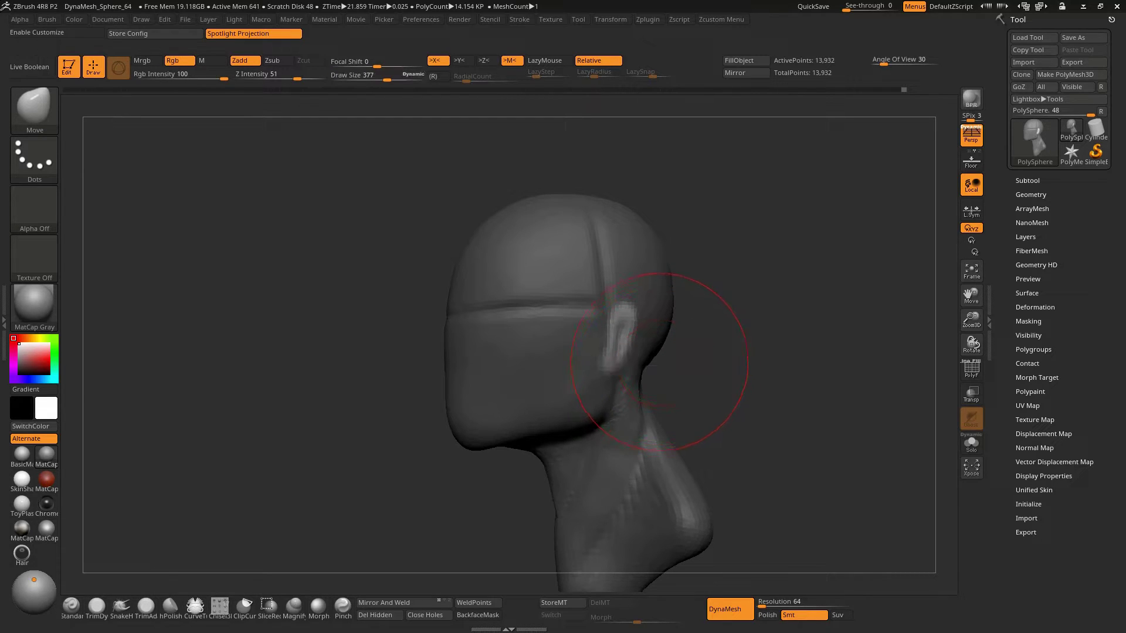
{"action": "right_click_drag", "start_coordinate": [665, 366], "coordinate": [567, 358]}
{"action": "left_click_drag", "start_coordinate": [646, 320], "coordinate": [683, 316]}
{"action": "mouse_move", "coordinate": [701, 308]}
{"action": "right_mouse_down"}
{"action": "mouse_move", "coordinate": [616, 328]}
{"action": "mouse_move", "coordinate": [666, 339]}
{"action": "right_mouse_up"}
Pull the ears into shape with the Move brush, starting at draw size 300 and reducing it to 238
{"action": "type", "text": "s300"}
{"action": "key", "text": "Return"}
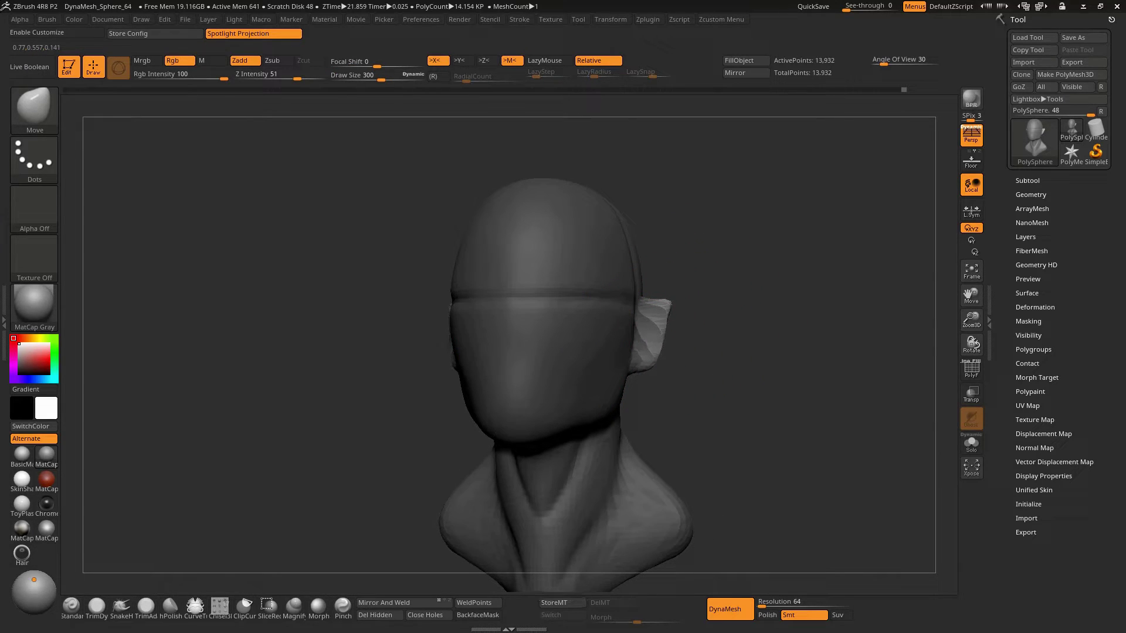
{"action": "mouse_move", "coordinate": [627, 349]}
{"action": "right_mouse_down"}
{"action": "mouse_move", "coordinate": [445, 354]}
{"action": "mouse_move", "coordinate": [598, 327]}
{"action": "right_mouse_up"}
{"action": "key", "text": "s"}
{"action": "left_click_drag", "start_coordinate": [615, 329], "coordinate": [666, 325]}
{"action": "key", "text": "s"}
{"action": "key", "text": "bracketleft"}
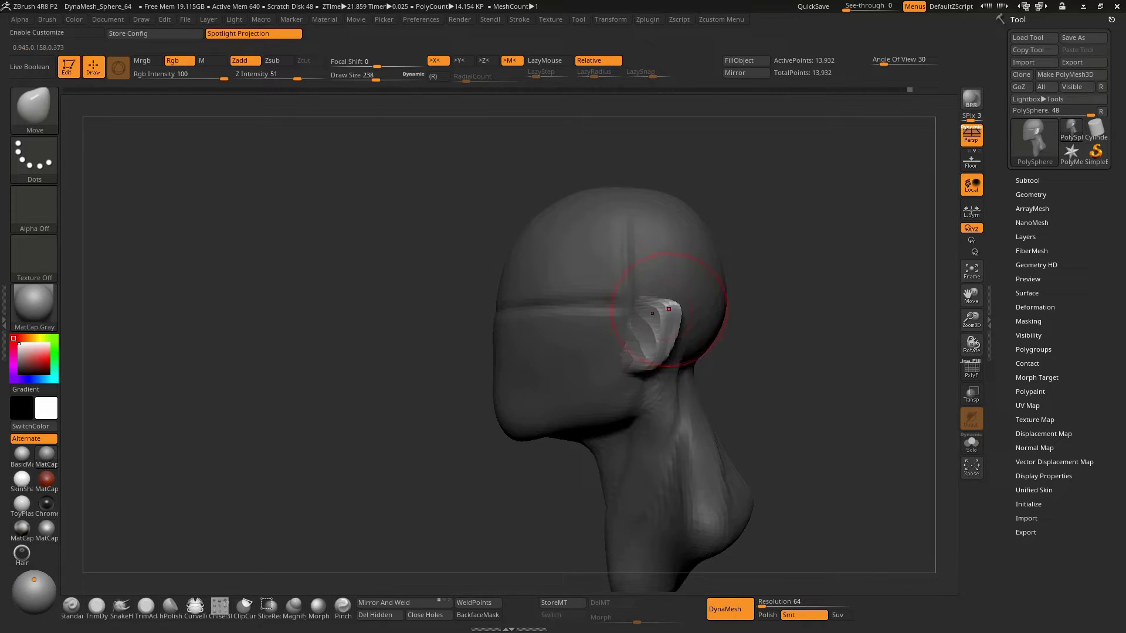
Shape the ear's outline in side view with the Move brush at draw sizes 278 and 225
{"action": "key", "text": "bracketright"}
{"action": "key", "text": "bracketright"}
{"action": "key", "text": "bracketleft"}
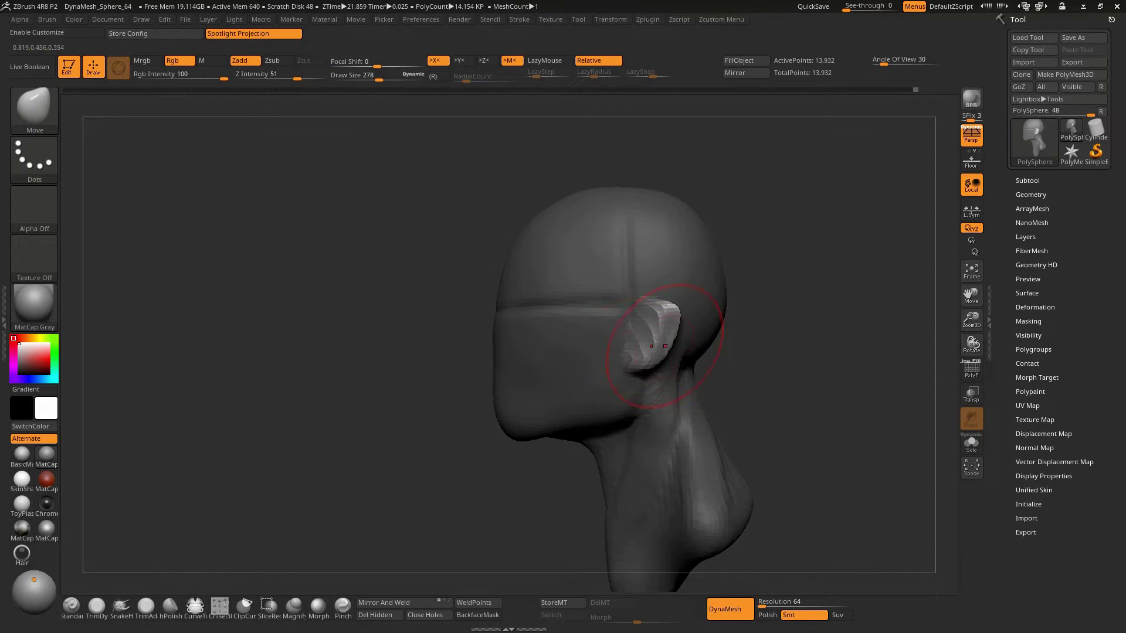
{"action": "key", "text": "bracketleft"}
{"action": "key", "text": "bracketleft"}
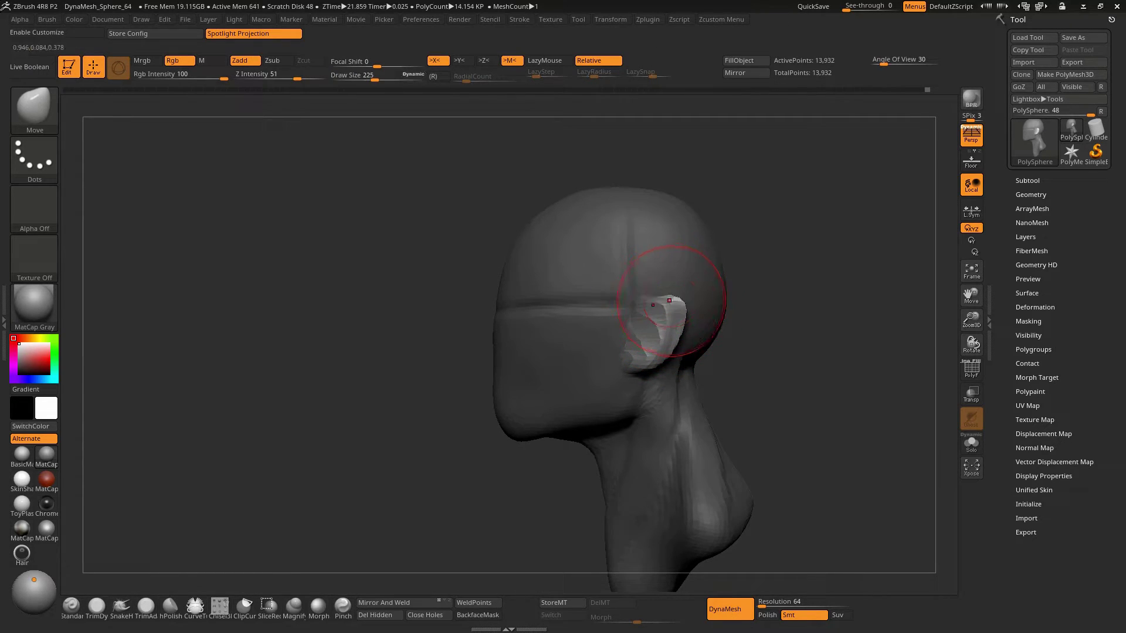
{"action": "key", "text": "bracketleft"}
{"action": "key", "text": "bracketright"}
Adjust how far the ears stand out from the head with the Move brush, reducing the draw size to 156
{"action": "right_click_drag", "start_coordinate": [662, 326], "coordinate": [838, 328]}
{"action": "key", "text": "s"}
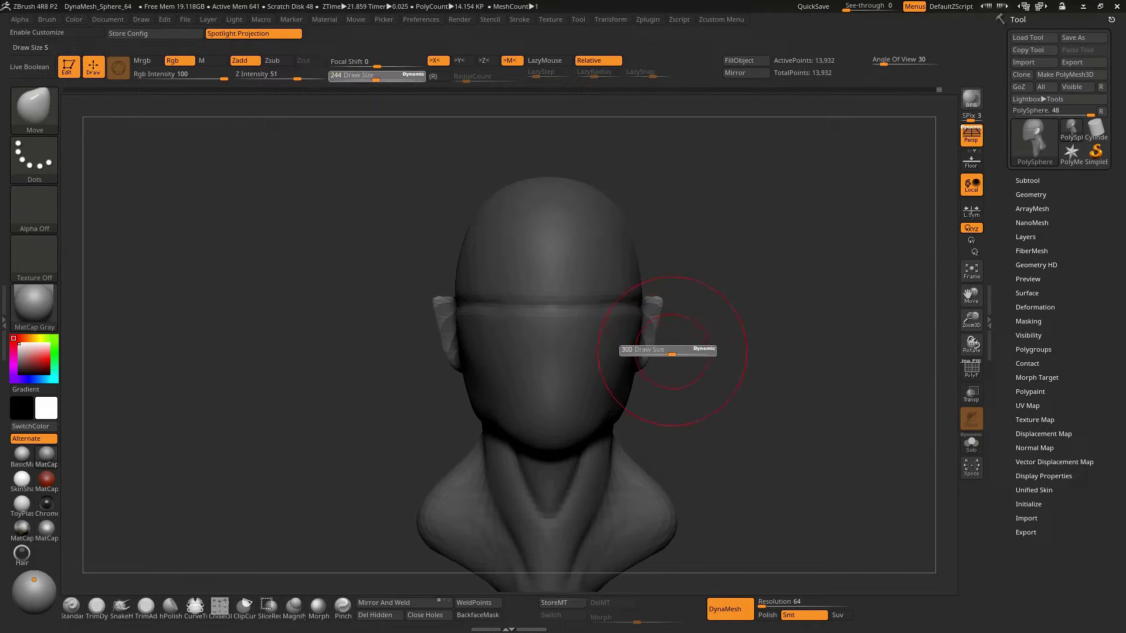
{"action": "left_click", "coordinate": [669, 352]}
{"action": "mouse_move", "coordinate": [666, 364]}
{"action": "right_mouse_down"}
{"action": "mouse_move", "coordinate": [658, 315]}
{"action": "mouse_move", "coordinate": [677, 320]}
{"action": "right_mouse_up"}
{"action": "key", "text": "s"}
{"action": "right_click", "coordinate": [677, 320]}
{"action": "left_click_drag", "start_coordinate": [673, 309], "coordinate": [659, 309]}
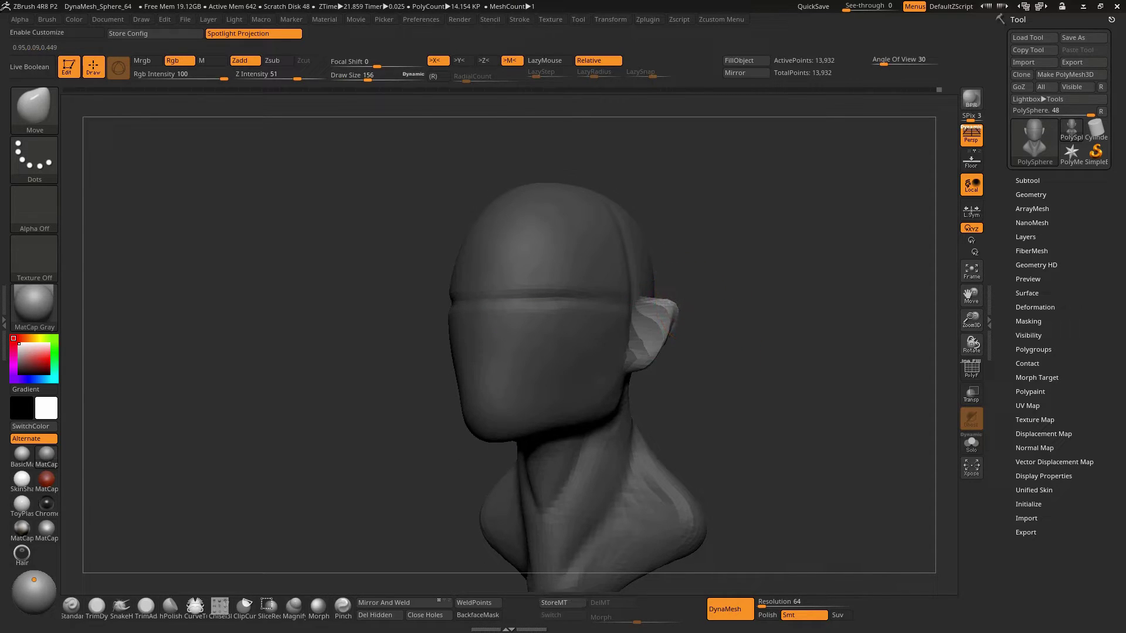
Refine the ears' outer rim with the Move brush at draw size 177
{"action": "right_click_drag", "start_coordinate": [674, 231], "coordinate": [678, 326]}
{"action": "key", "text": "s"}
{"action": "left_click_drag", "start_coordinate": [670, 327], "coordinate": [669, 327]}
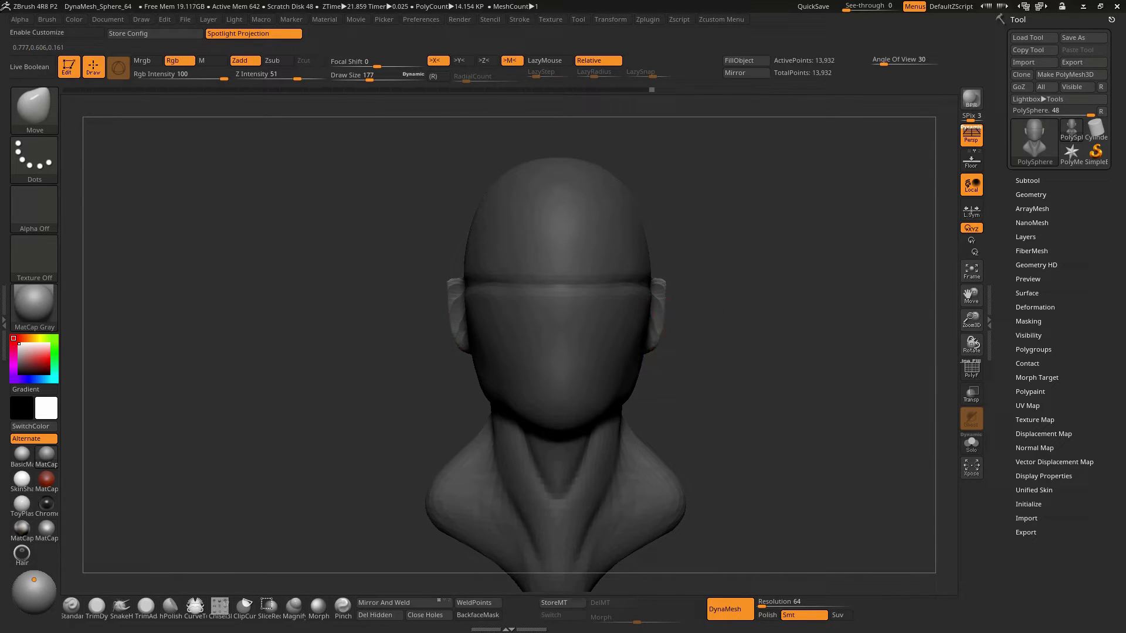
{"action": "right_click_drag", "start_coordinate": [658, 337], "coordinate": [553, 327]}
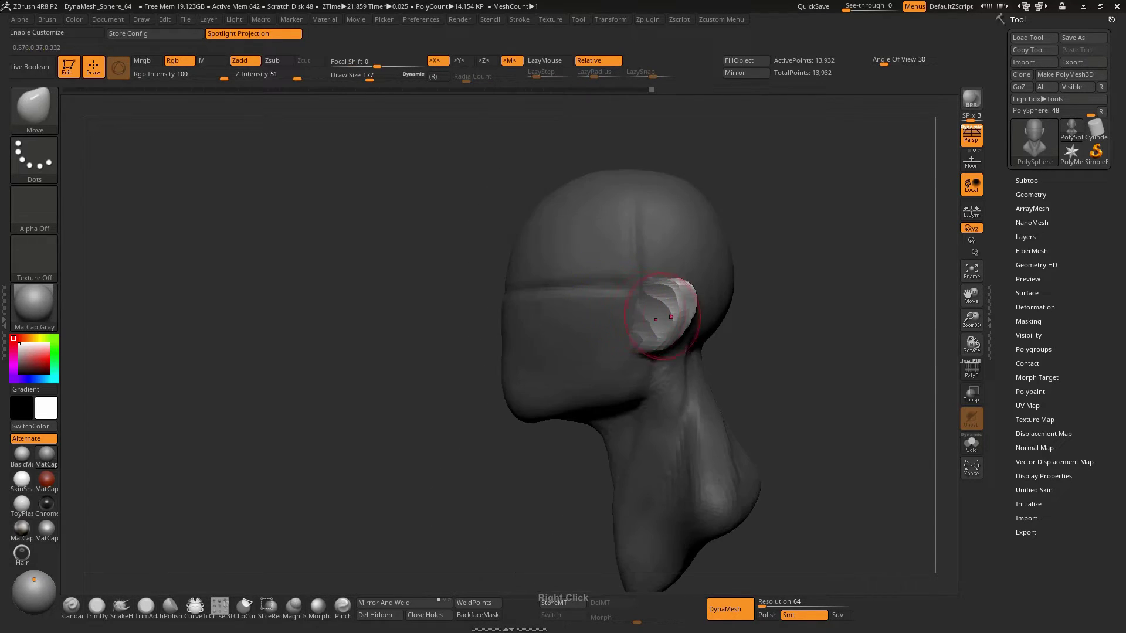
Invert the mask to protect the ears and adjust the head surface behind them with the Move brush at draw size 244
{"action": "right_click_drag", "start_coordinate": [779, 251], "coordinate": [642, 318], "text": "shift"}
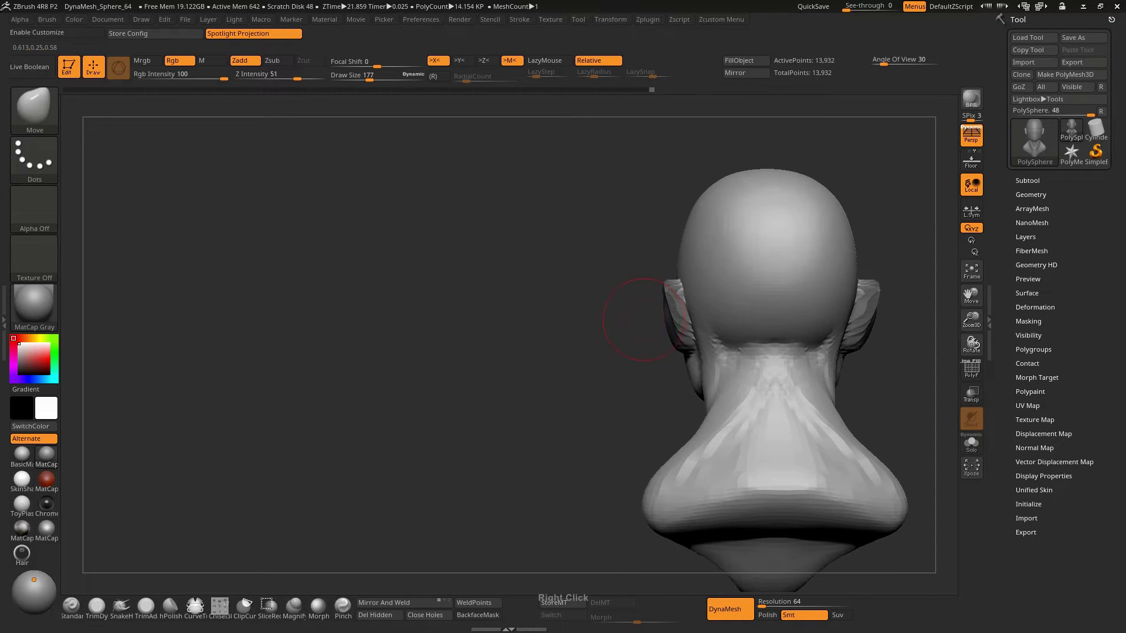
{"action": "key", "text": "s"}
{"action": "left_click_drag", "start_coordinate": [666, 326], "coordinate": [674, 328]}
{"action": "mouse_move", "coordinate": [674, 328]}
{"action": "right_mouse_down"}
{"action": "mouse_move", "coordinate": [649, 303]}
{"action": "mouse_move", "coordinate": [566, 325]}
{"action": "mouse_move", "coordinate": [679, 326]}
{"action": "right_mouse_up"}
{"action": "key", "text": "s"}
{"action": "left_click_drag", "start_coordinate": [679, 326], "coordinate": [670, 327]}
{"action": "mouse_move", "coordinate": [674, 326]}
{"action": "right_mouse_down"}
{"action": "mouse_move", "coordinate": [639, 305]}
{"action": "mouse_move", "coordinate": [668, 287]}
{"action": "right_mouse_up"}
Adjust the head surface where the front of the ear attaches with the Move brush at draw size 212
{"action": "key", "text": "s"}
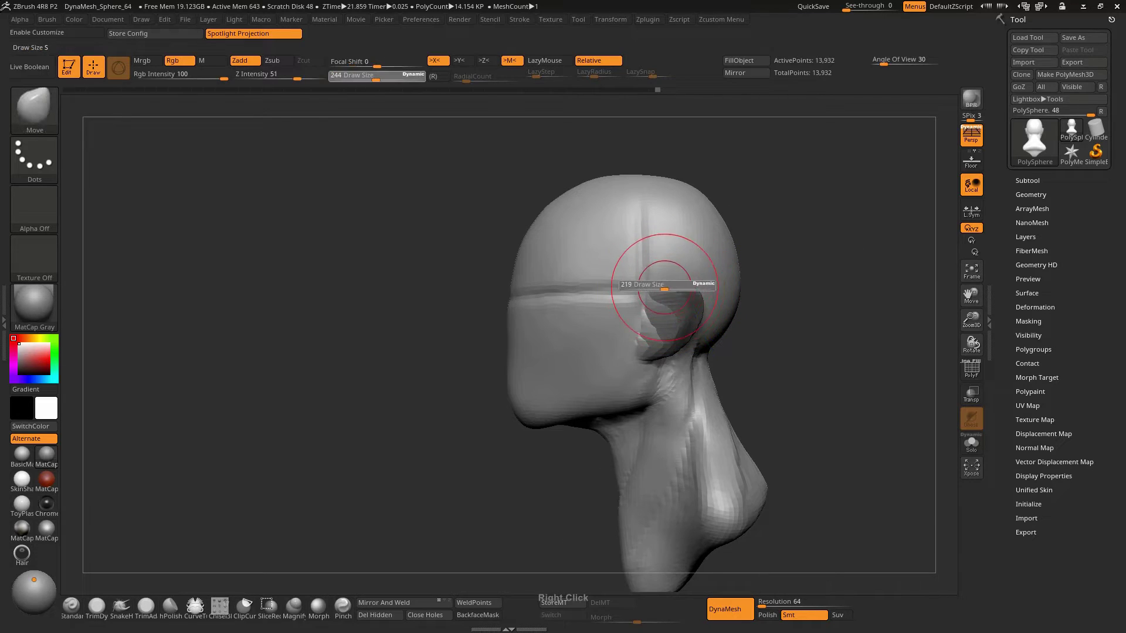
{"action": "left_click_drag", "start_coordinate": [666, 288], "coordinate": [662, 288]}
{"action": "mouse_move", "coordinate": [663, 288]}
{"action": "right_mouse_down", "text": "ctrl"}
{"action": "mouse_move", "coordinate": [679, 305]}
{"action": "mouse_move", "coordinate": [630, 277]}
{"action": "right_mouse_up", "text": "ctrl"}
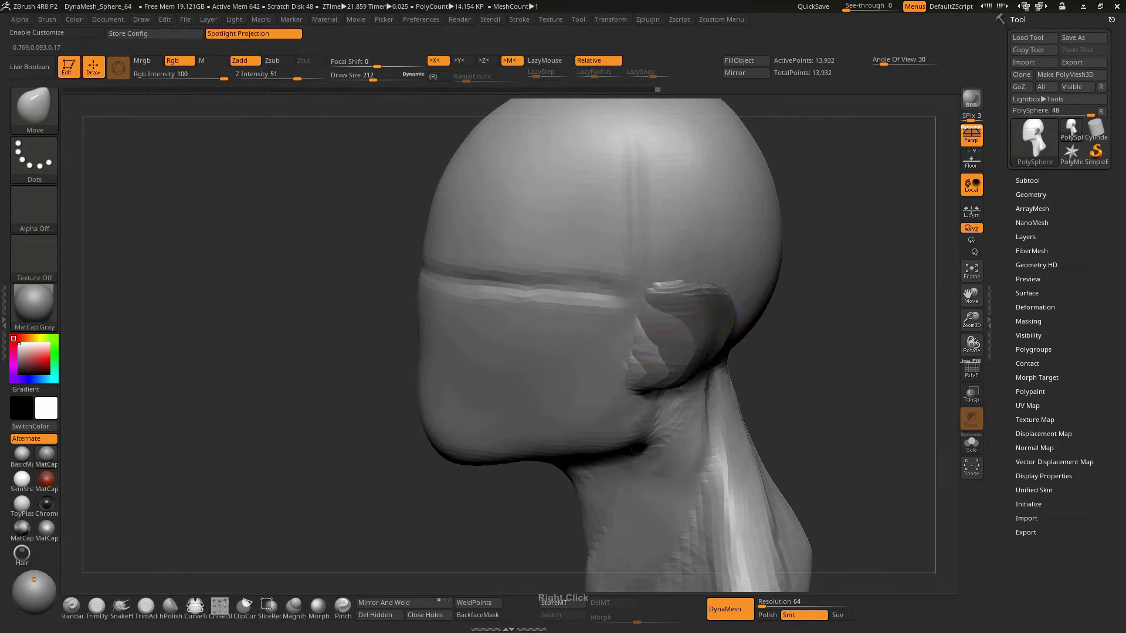
{"action": "mouse_move", "coordinate": [660, 314]}
{"action": "right_mouse_down"}
{"action": "mouse_move", "coordinate": [680, 316]}
{"action": "mouse_move", "coordinate": [628, 296]}
{"action": "right_mouse_up"}
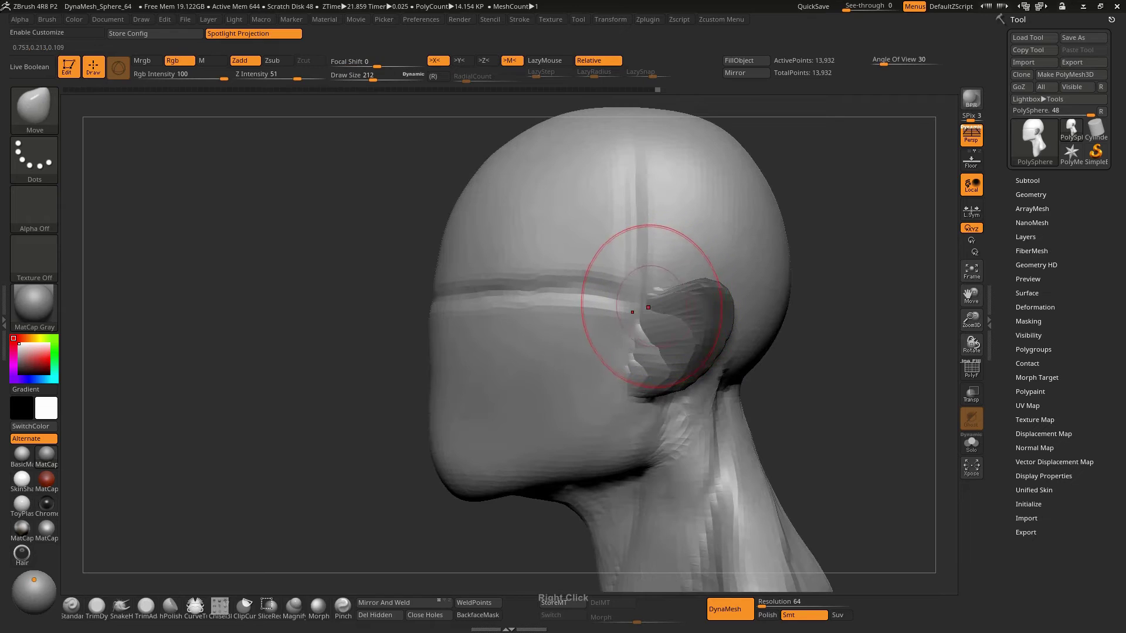
{"action": "key", "text": "bracketleft"}
{"action": "key", "text": "bracketleft"}
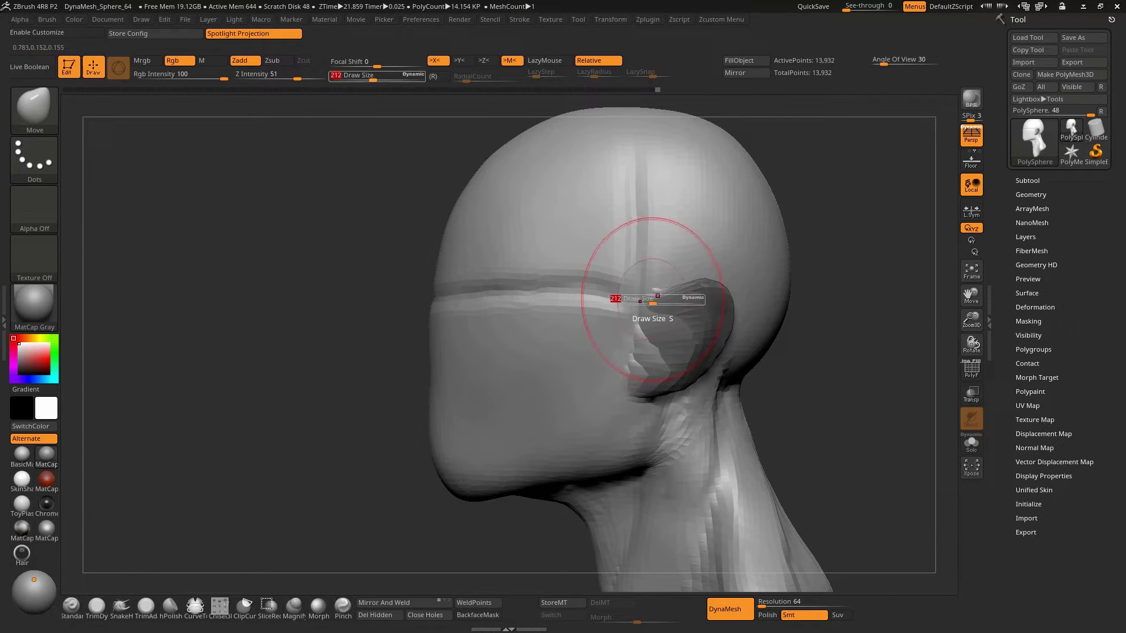
Invert the mask back to the head and refine the ear's upper attachment with the Move brush at draw size 150
{"action": "key", "text": "ctrl"}
{"action": "left_click", "coordinate": [814, 231], "text": "ctrl"}
{"action": "key", "text": "bracketleft"}
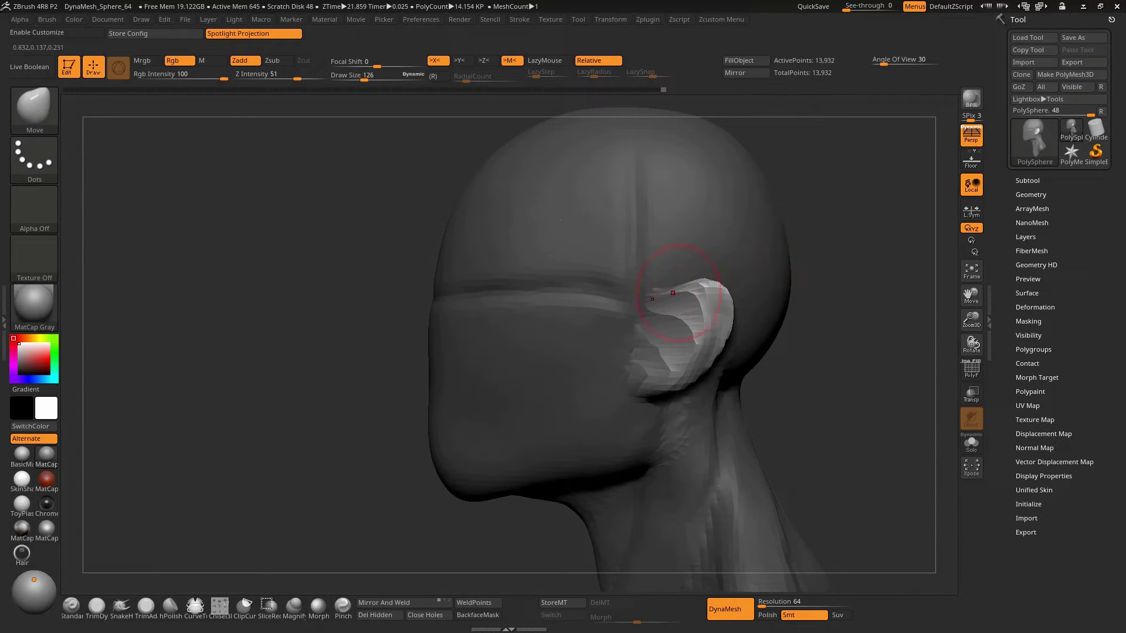
{"action": "key", "text": "bracketright"}
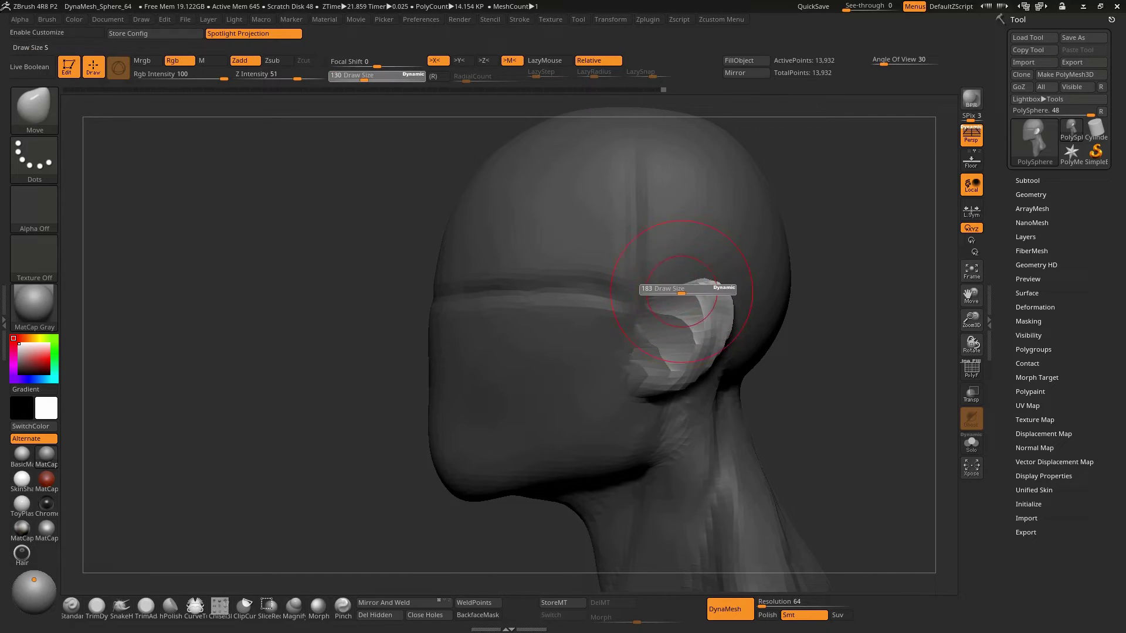
{"action": "key", "text": "s"}
{"action": "left_click", "coordinate": [672, 293]}
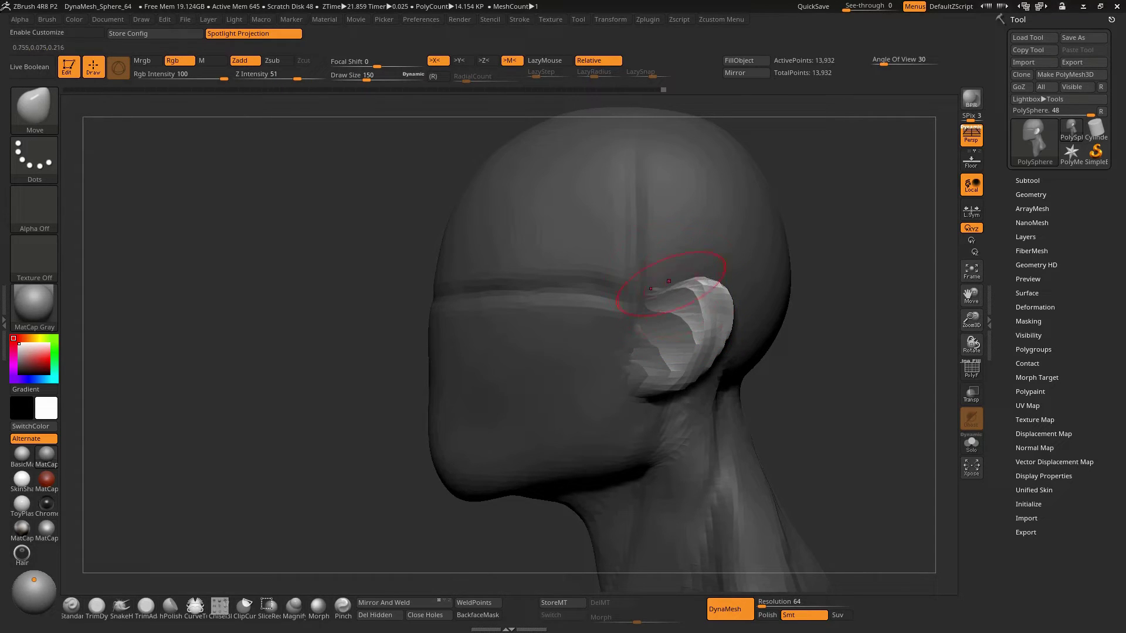
Reshape the ear's back rim and inner surface with the Move brush at draw size 156
{"action": "key", "text": "s"}
{"action": "left_click", "coordinate": [701, 306]}
{"action": "left_click_drag", "start_coordinate": [701, 307], "coordinate": [595, 371]}
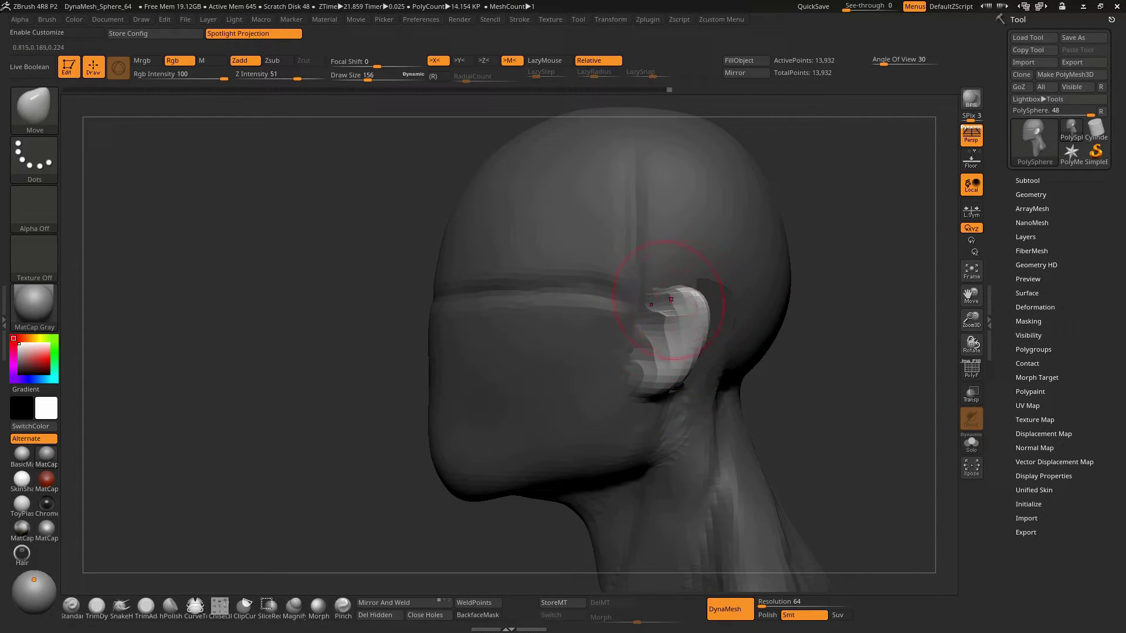
{"action": "mouse_move", "coordinate": [689, 308]}
{"action": "left_mouse_down", "text": "shift"}
{"action": "mouse_move", "coordinate": [674, 309]}
{"action": "mouse_move", "coordinate": [699, 314]}
{"action": "left_mouse_up", "text": "shift"}
{"action": "mouse_move", "coordinate": [716, 326]}
{"action": "right_mouse_down"}
{"action": "mouse_move", "coordinate": [650, 291]}
{"action": "mouse_move", "coordinate": [679, 320]}
{"action": "mouse_move", "coordinate": [715, 301]}
{"action": "mouse_move", "coordinate": [751, 302]}
{"action": "mouse_move", "coordinate": [729, 244]}
{"action": "mouse_move", "coordinate": [774, 261]}
{"action": "mouse_move", "coordinate": [615, 374]}
{"action": "right_mouse_up"}
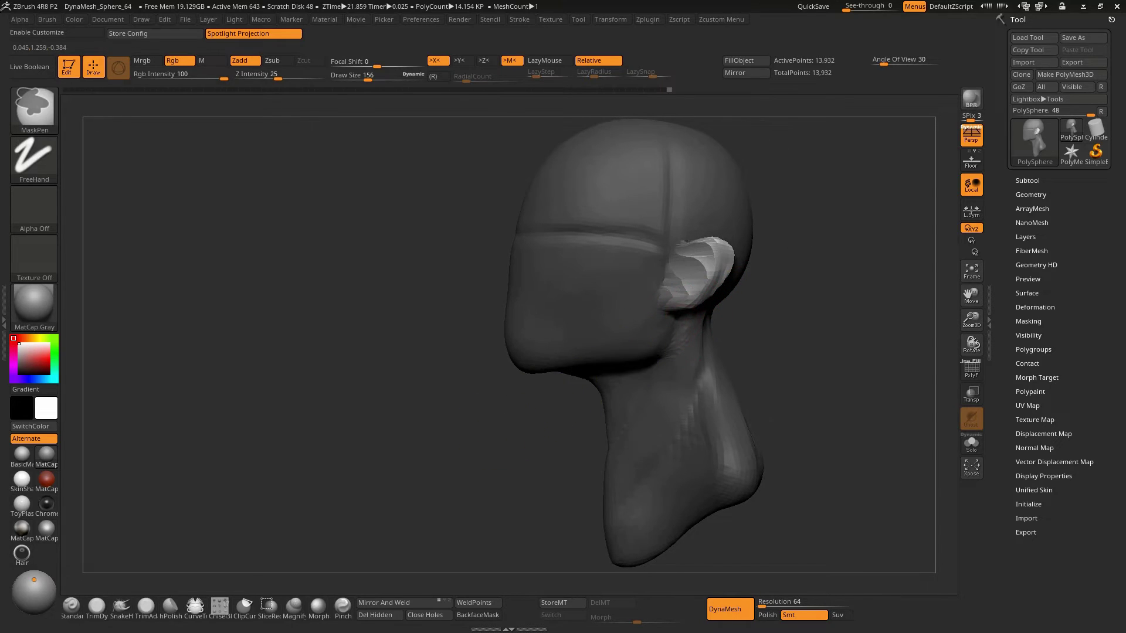
Invert the mask to protect the ears and smooth the head surface around them at draw size 121
{"action": "key", "text": "s"}
{"action": "left_click_drag", "start_coordinate": [510, 416], "coordinate": [504, 416]}
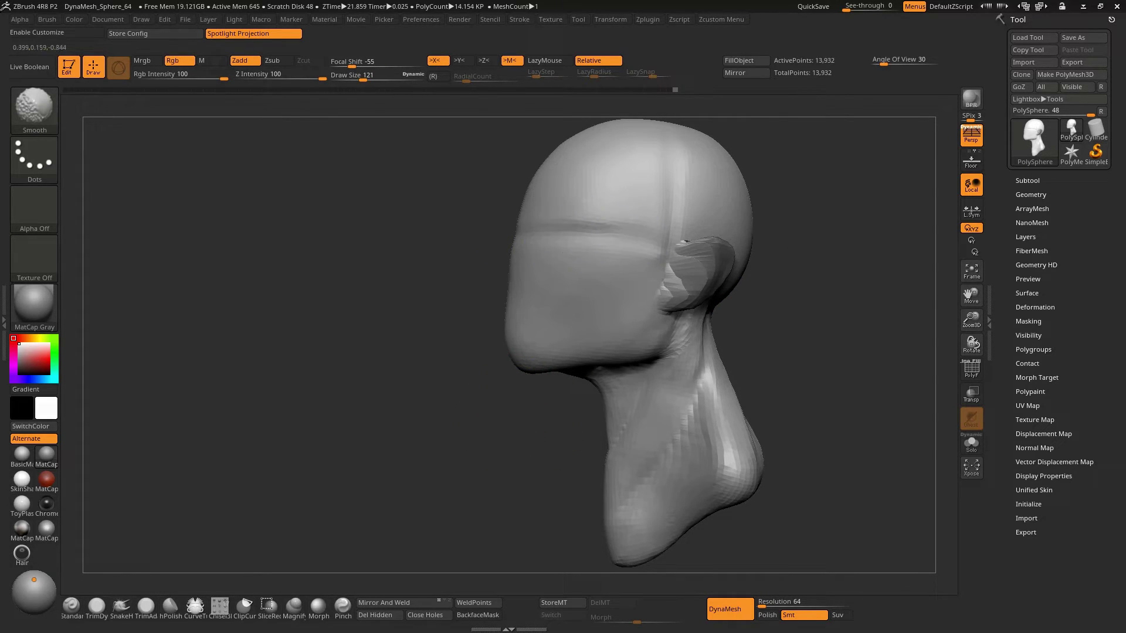
{"action": "key", "text": "shift"}
{"action": "right_click_drag", "start_coordinate": [584, 346], "coordinate": [657, 328]}
{"action": "mouse_move", "coordinate": [648, 377]}
{"action": "right_mouse_down"}
{"action": "mouse_move", "coordinate": [639, 304]}
{"action": "mouse_move", "coordinate": [560, 325]}
{"action": "mouse_move", "coordinate": [628, 321]}
{"action": "right_mouse_up"}
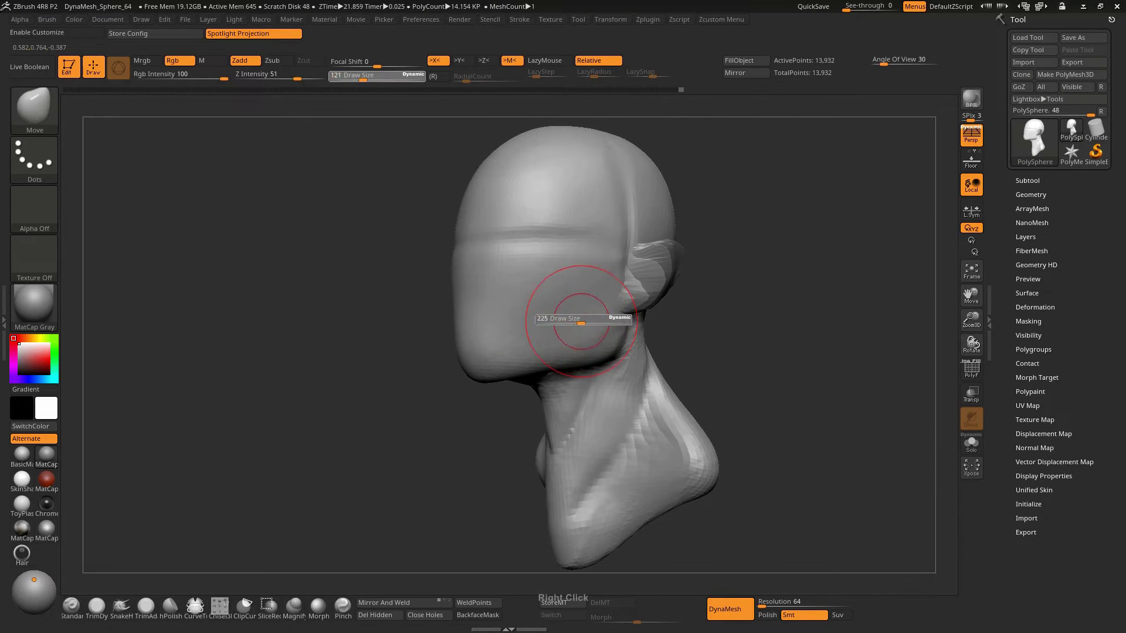
Set the DynaMesh resolution to 128, clear the mask and remesh the head
{"action": "left_click", "coordinate": [779, 602]}
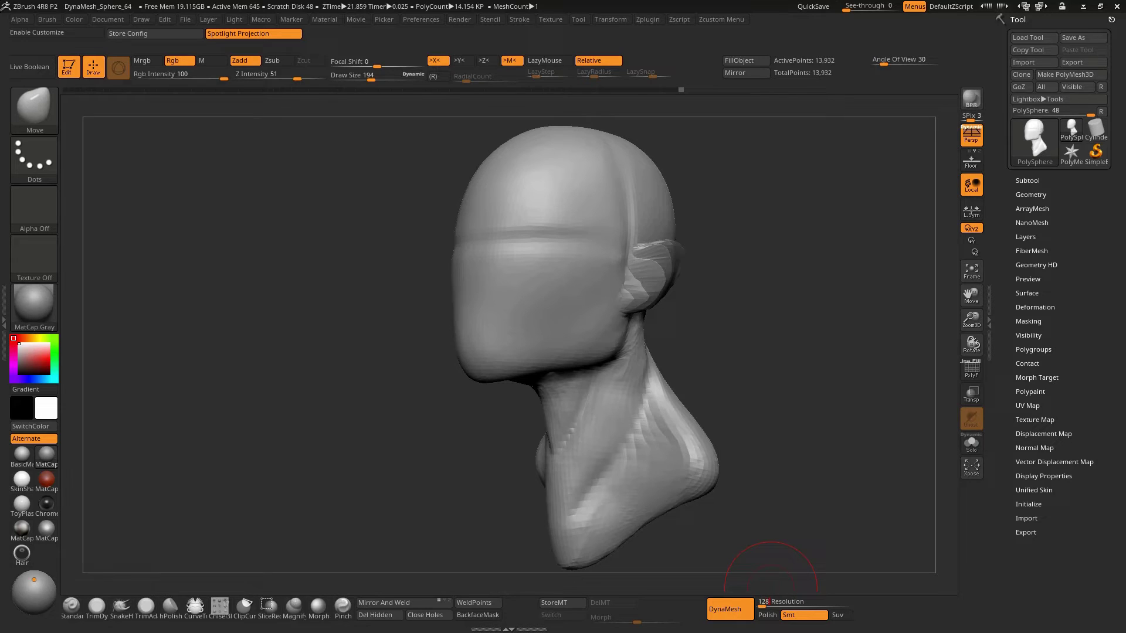
{"action": "type", "text": "128"}
{"action": "key", "text": "Return"}
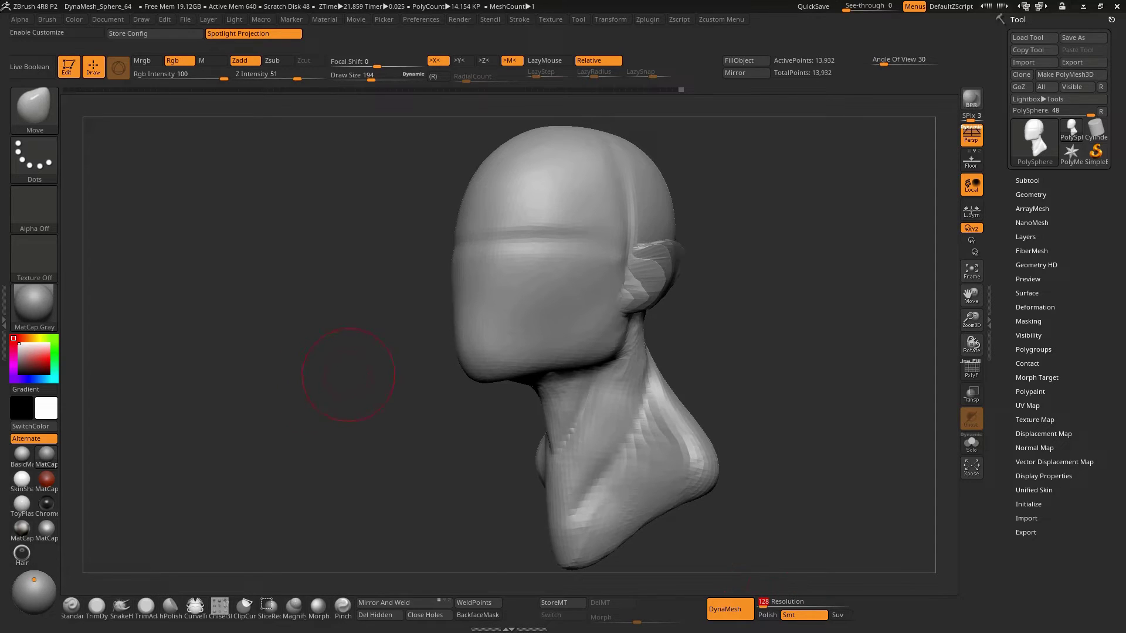
{"action": "mouse_move", "coordinate": [359, 371]}
{"action": "left_mouse_down", "text": "ctrl"}
{"action": "mouse_move", "coordinate": [375, 387]}
{"action": "mouse_move", "coordinate": [496, 350]}
{"action": "left_mouse_up", "text": "ctrl"}
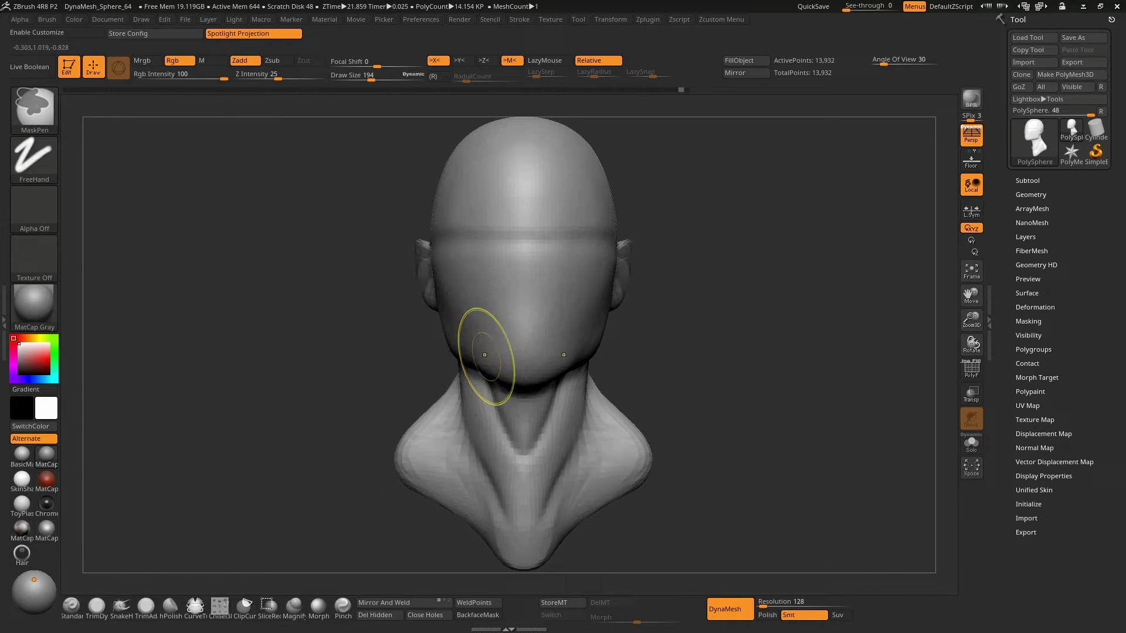
{"action": "left_click_drag", "start_coordinate": [364, 365], "coordinate": [394, 369], "text": "ctrl"}
Refine the remeshed head and ear shape with the Move brush at draw sizes 108 and 62
{"action": "mouse_move", "coordinate": [393, 369]}
{"action": "right_mouse_down"}
{"action": "mouse_move", "coordinate": [533, 327]}
{"action": "mouse_move", "coordinate": [645, 329]}
{"action": "mouse_move", "coordinate": [558, 351]}
{"action": "mouse_move", "coordinate": [398, 352]}
{"action": "mouse_move", "coordinate": [556, 346]}
{"action": "mouse_move", "coordinate": [541, 252]}
{"action": "mouse_move", "coordinate": [516, 226]}
{"action": "right_mouse_up"}
{"action": "key", "text": "s"}
{"action": "left_click_drag", "start_coordinate": [531, 322], "coordinate": [522, 320]}
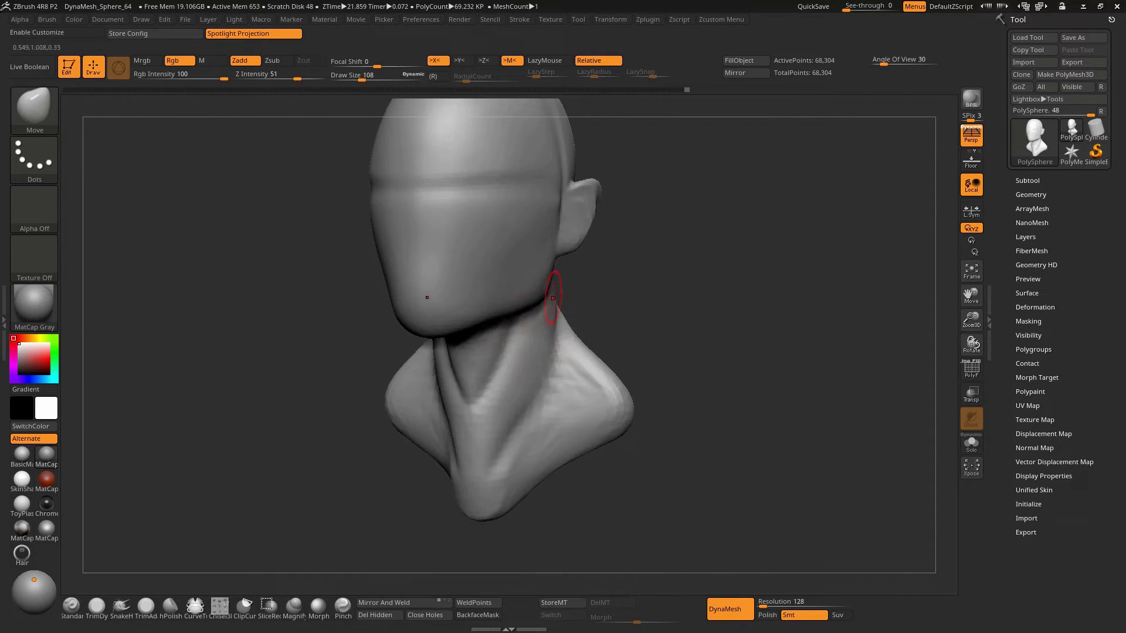
{"action": "mouse_move", "coordinate": [521, 152]}
{"action": "right_mouse_down"}
{"action": "mouse_move", "coordinate": [543, 206]}
{"action": "mouse_move", "coordinate": [588, 227]}
{"action": "right_mouse_up"}
{"action": "key", "text": "s"}
{"action": "left_click_drag", "start_coordinate": [588, 230], "coordinate": [582, 231]}
{"action": "right_click_drag", "start_coordinate": [583, 231], "coordinate": [585, 232]}
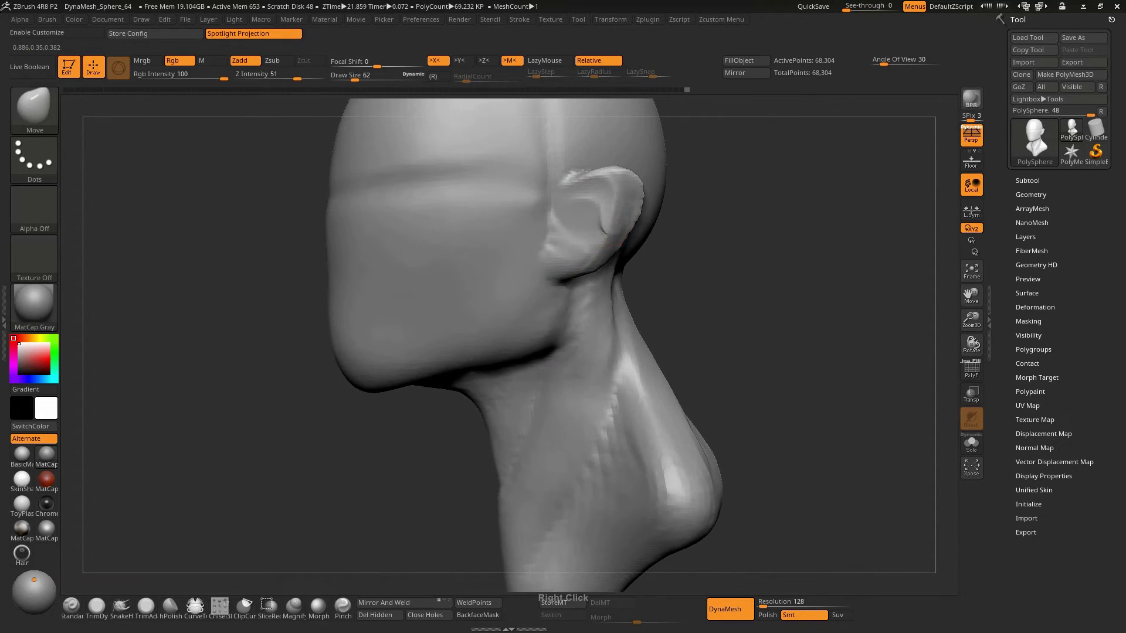
Work over the inside of the ear with the ClayBuildup brush at draw size 79
{"action": "key", "text": "b"}
{"action": "key", "text": "c"}
{"action": "key", "text": "b"}
{"action": "key", "text": "s"}
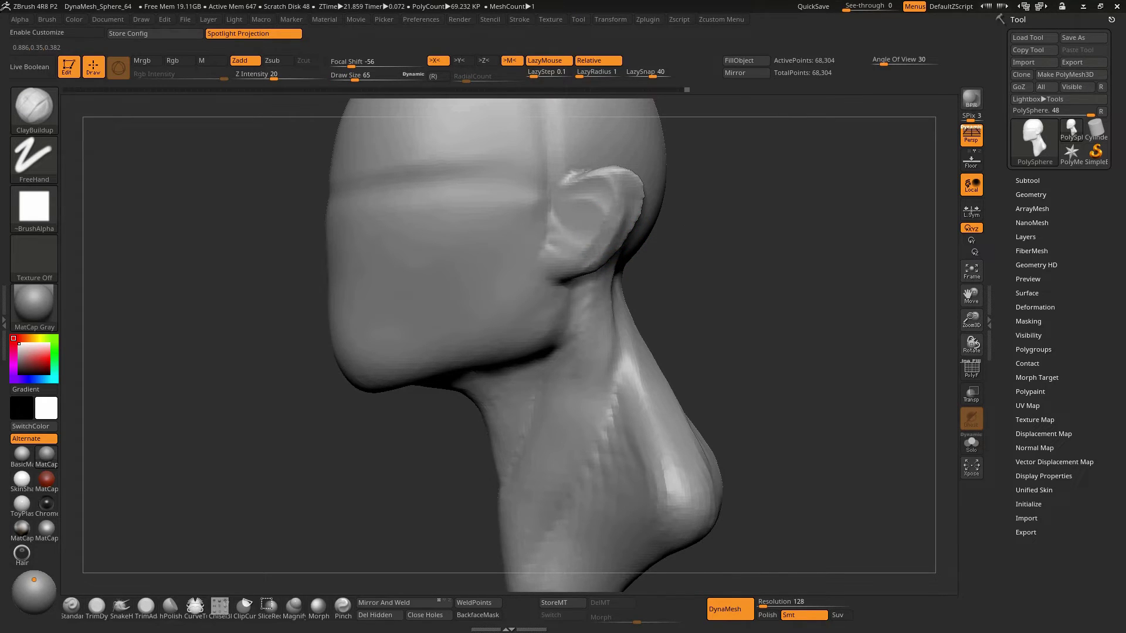
{"action": "key", "text": "s"}
{"action": "left_click_drag", "start_coordinate": [608, 244], "coordinate": [617, 216]}
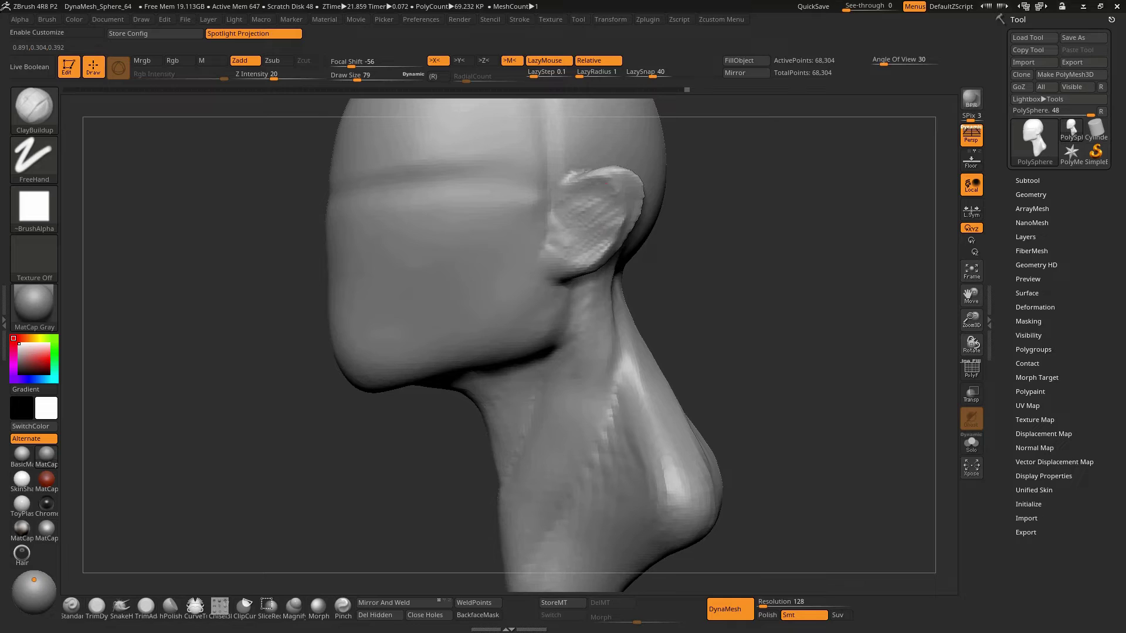
{"action": "right_click_drag", "start_coordinate": [598, 257], "coordinate": [604, 229]}
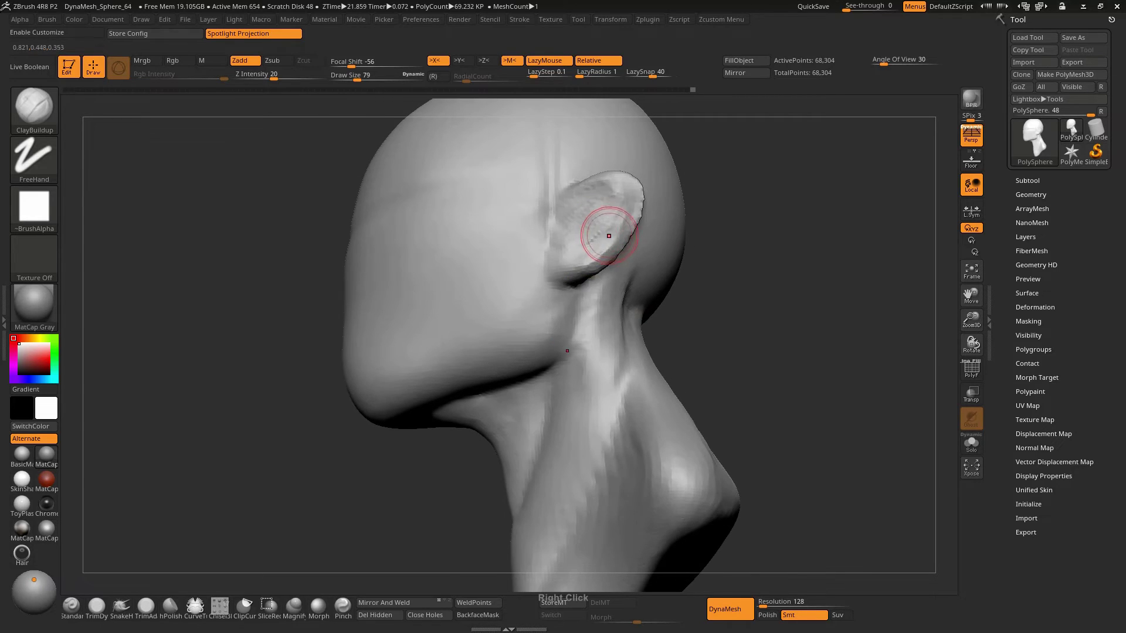
{"action": "left_click_drag", "start_coordinate": [579, 264], "coordinate": [569, 248]}
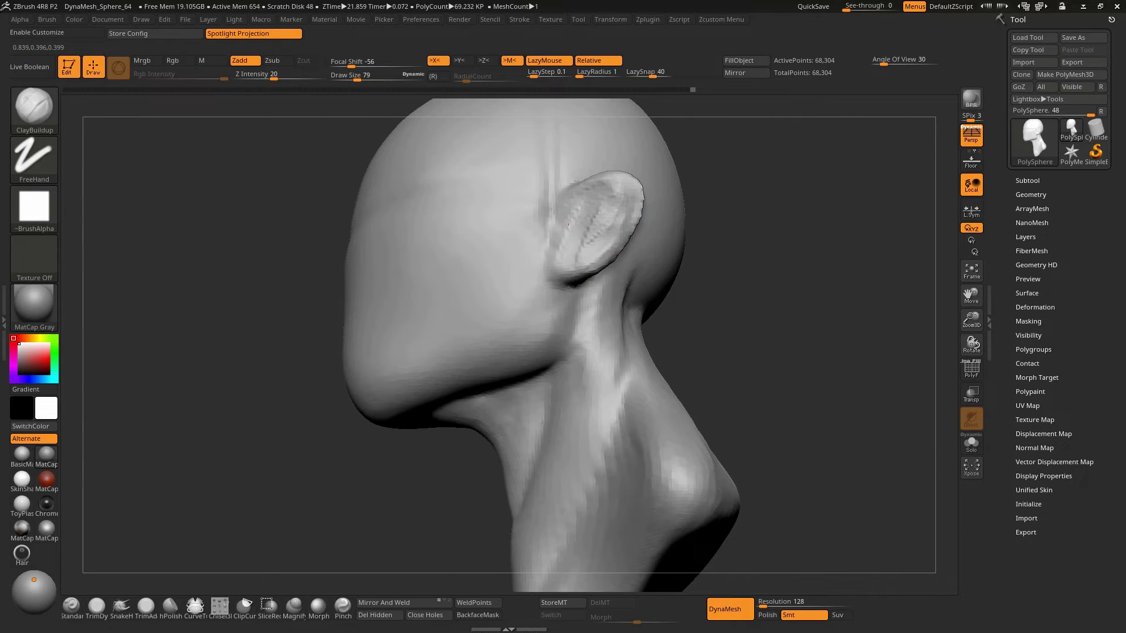
Carve a groove along the inside of the ear's outer rim with the DamStandard brush at draw size 69
{"action": "right_click_drag", "start_coordinate": [583, 226], "coordinate": [585, 221]}
{"action": "key", "text": "b"}
{"action": "key", "text": "d"}
{"action": "key", "text": "s"}
{"action": "left_click_drag", "start_coordinate": [593, 216], "coordinate": [656, 214]}
{"action": "key", "text": "bracketleft"}
{"action": "left_click_drag", "start_coordinate": [580, 194], "coordinate": [556, 222]}
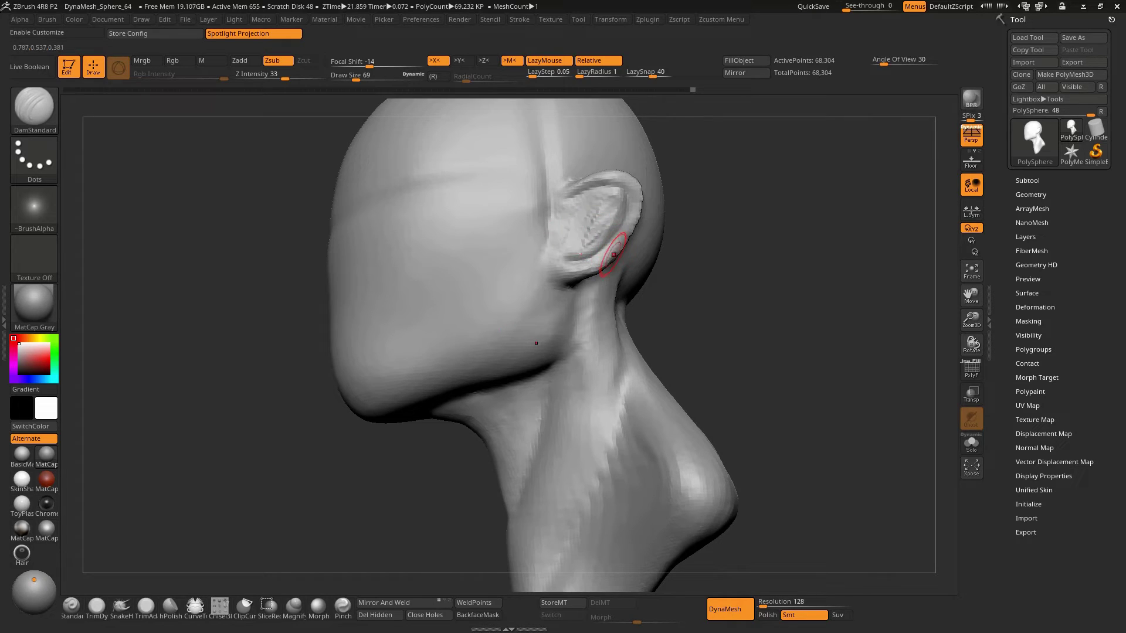
Sculpt the ear's inner folds with the ClayBuildup brush at draw size 62
{"action": "key", "text": "b"}
{"action": "key", "text": "c"}
{"action": "key", "text": "b"}
{"action": "key", "text": "s"}
{"action": "left_click_drag", "start_coordinate": [614, 251], "coordinate": [612, 251]}
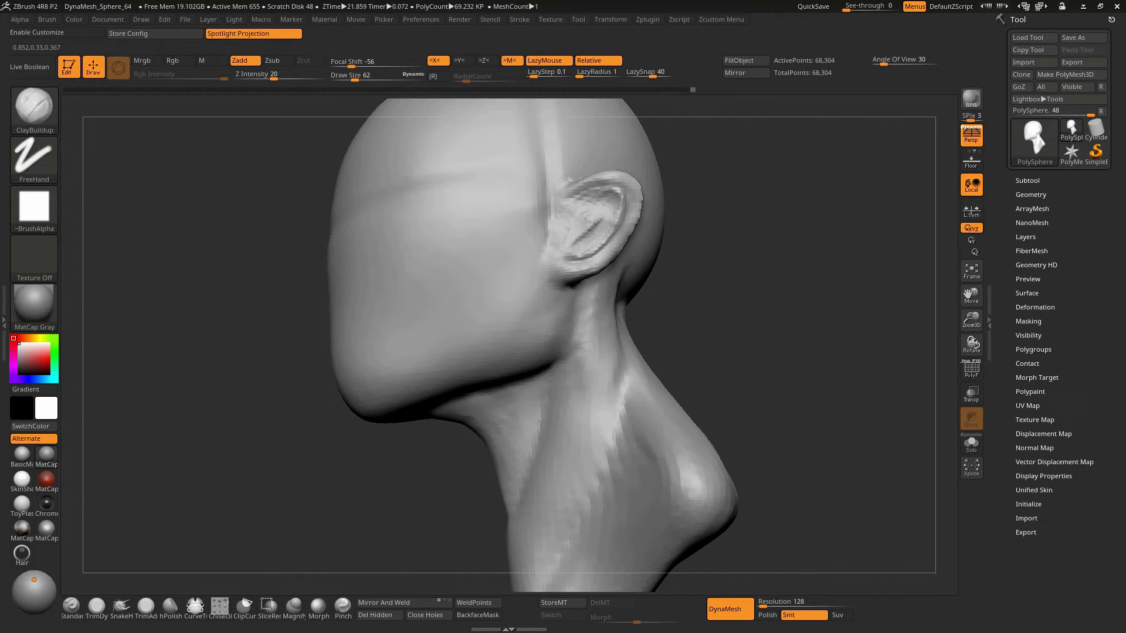
Deepen and smooth the ear's inner hollow with the ClayBuildup brush enlarged to draw size 72
{"action": "mouse_move", "coordinate": [578, 225]}
{"action": "right_mouse_down"}
{"action": "mouse_move", "coordinate": [674, 230]}
{"action": "mouse_move", "coordinate": [639, 182]}
{"action": "mouse_move", "coordinate": [565, 217]}
{"action": "mouse_move", "coordinate": [589, 234]}
{"action": "mouse_move", "coordinate": [578, 251]}
{"action": "right_mouse_up"}
{"action": "key", "text": "]"}
{"action": "key", "text": "]"}
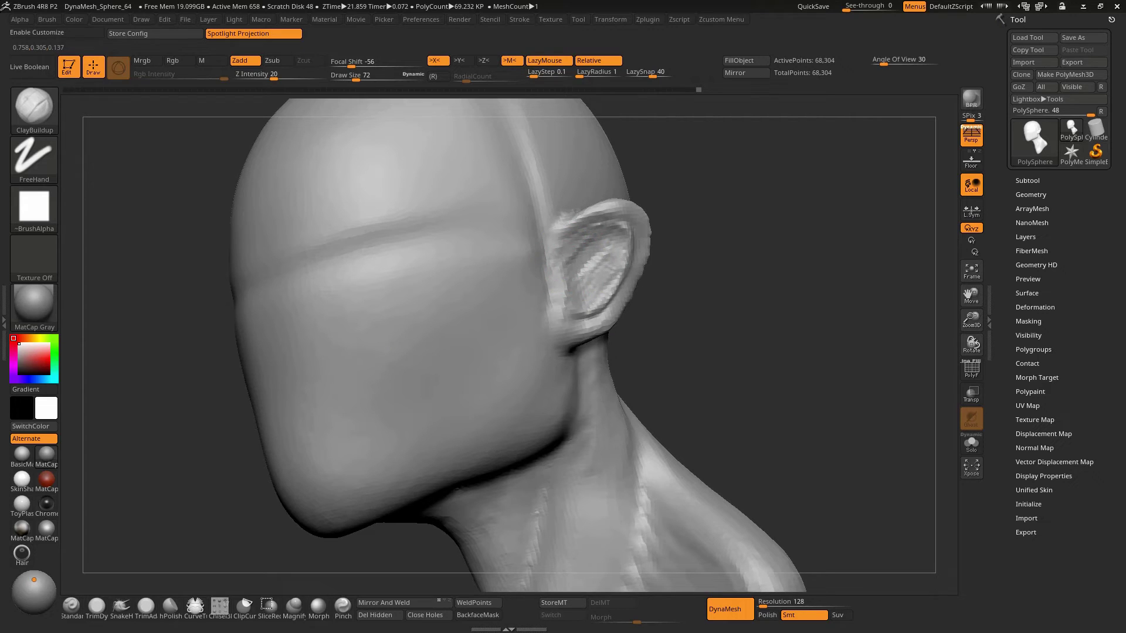
{"action": "mouse_move", "coordinate": [610, 264]}
{"action": "right_mouse_down"}
{"action": "mouse_move", "coordinate": [599, 246]}
{"action": "mouse_move", "coordinate": [618, 247]}
{"action": "right_mouse_up"}
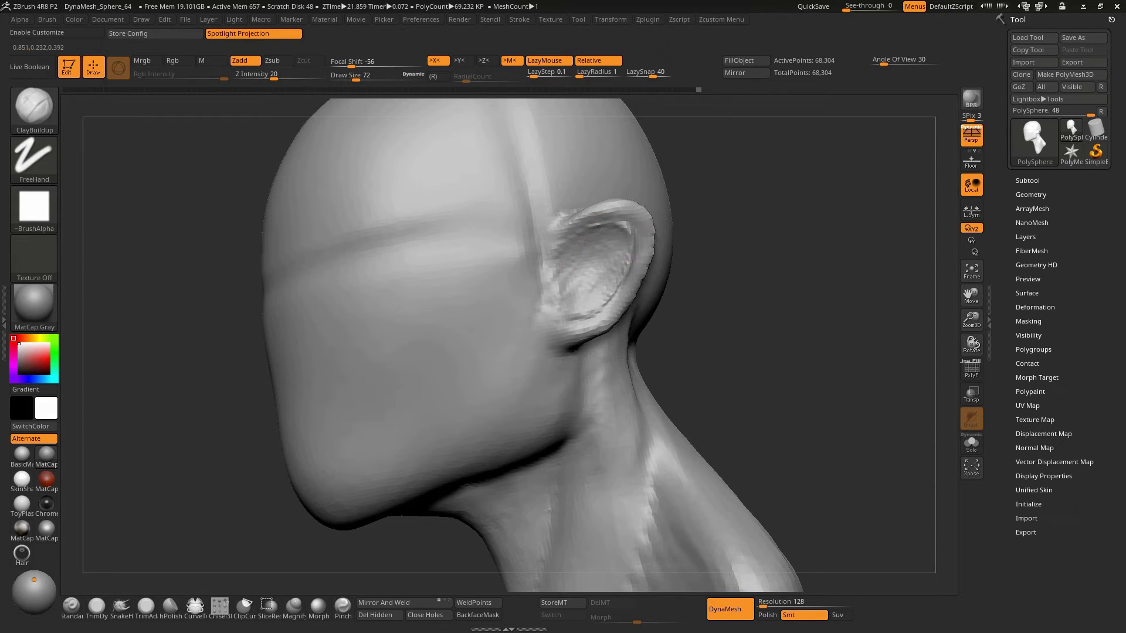
{"action": "right_click_drag", "start_coordinate": [582, 251], "coordinate": [557, 251]}
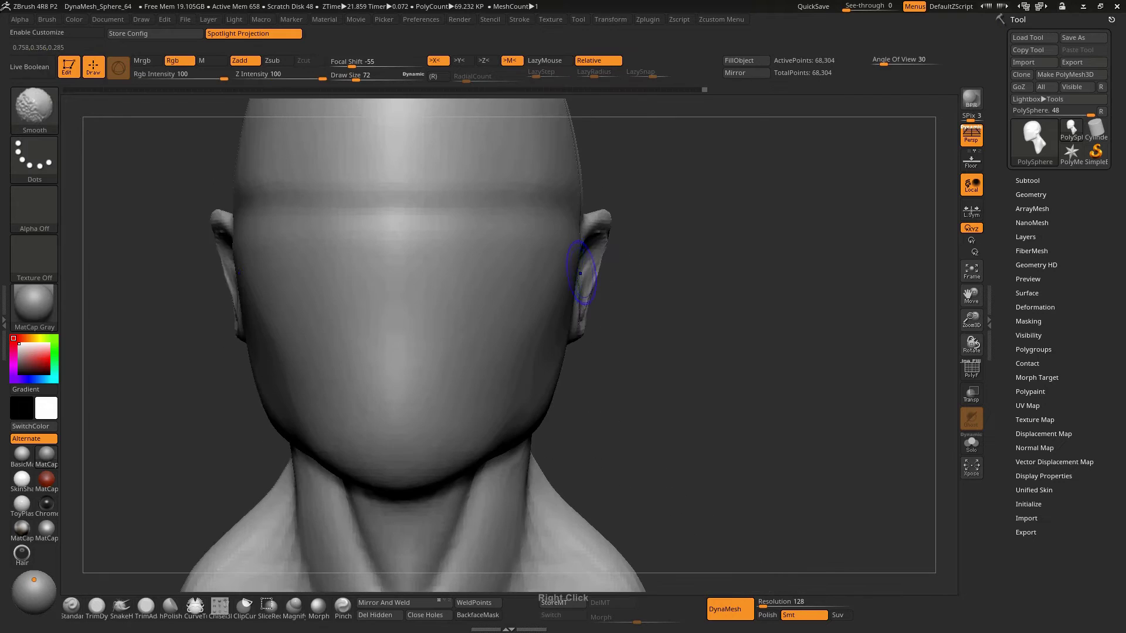
Adjust the ear's outline from the front with the Move brush at draw size 99
{"action": "key", "text": "b"}
{"action": "key", "text": "m"}
{"action": "key", "text": "v"}
{"action": "key", "text": "s"}
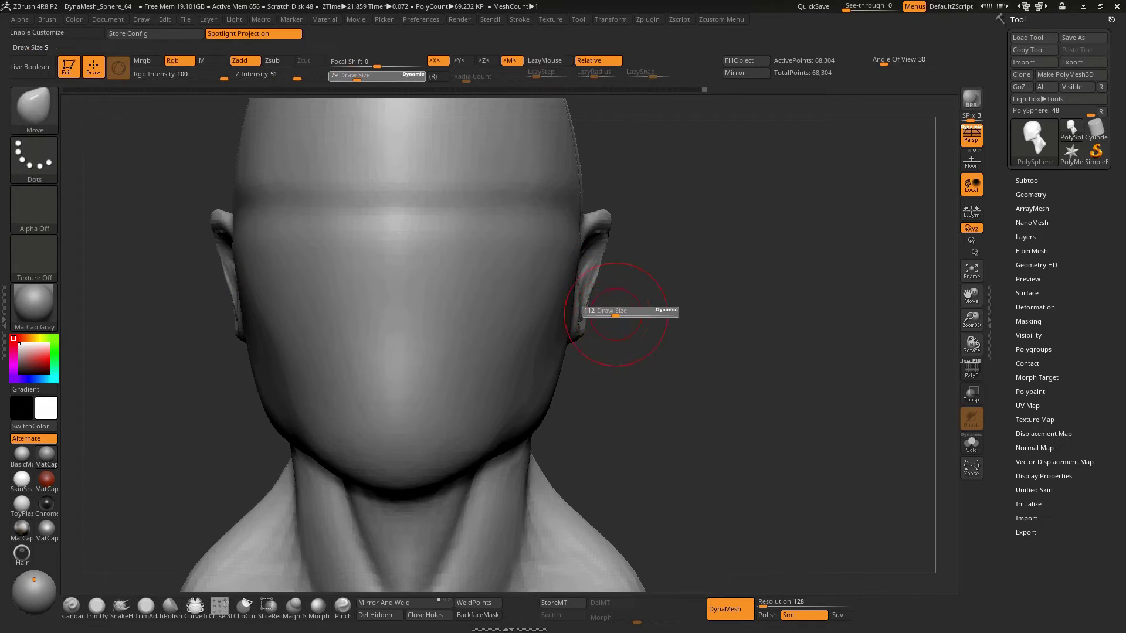
{"action": "key", "text": "s"}
{"action": "mouse_move", "coordinate": [611, 286]}
{"action": "left_mouse_down"}
{"action": "mouse_move", "coordinate": [639, 294]}
{"action": "mouse_move", "coordinate": [616, 290]}
{"action": "left_mouse_up"}
{"action": "key", "text": "s"}
{"action": "right_click_drag", "start_coordinate": [616, 290], "coordinate": [566, 316]}
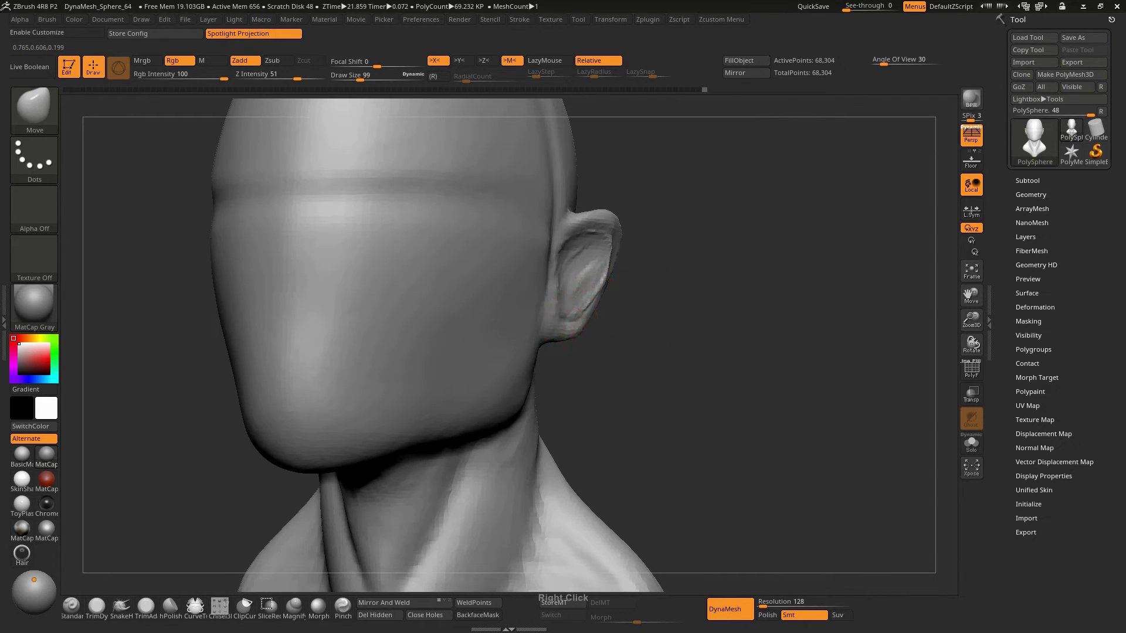
Thicken the lower part of the ear with the Inflat brush at draw size 69
{"action": "key", "text": "b"}
{"action": "key", "text": "i"}
{"action": "key", "text": "n"}
{"action": "key", "text": "s"}
{"action": "left_click_drag", "start_coordinate": [632, 291], "coordinate": [626, 292]}
{"action": "right_click_drag", "start_coordinate": [665, 214], "coordinate": [590, 238]}
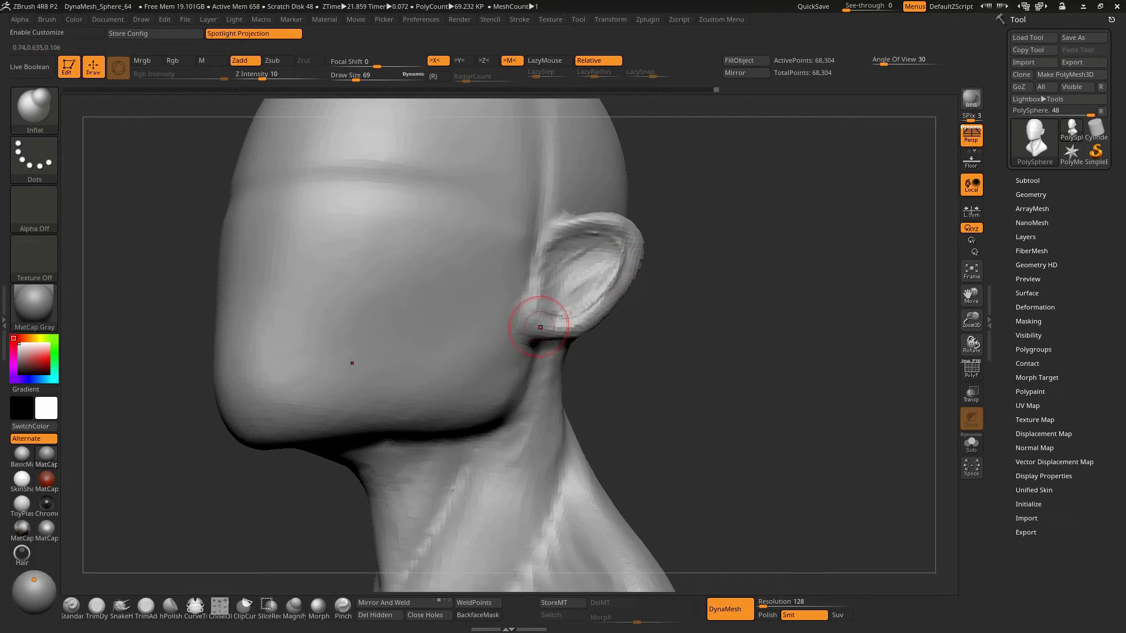
Carve the crease inside the ear's rim with the DamStandard brush at draw size 83
{"action": "key", "text": "b"}
{"action": "key", "text": "d"}
{"action": "key", "text": "s"}
{"action": "key", "text": "bracketright"}
{"action": "mouse_move", "coordinate": [596, 281]}
{"action": "left_mouse_down"}
{"action": "mouse_move", "coordinate": [603, 252]}
{"action": "mouse_move", "coordinate": [552, 239]}
{"action": "mouse_move", "coordinate": [591, 230]}
{"action": "left_mouse_up"}
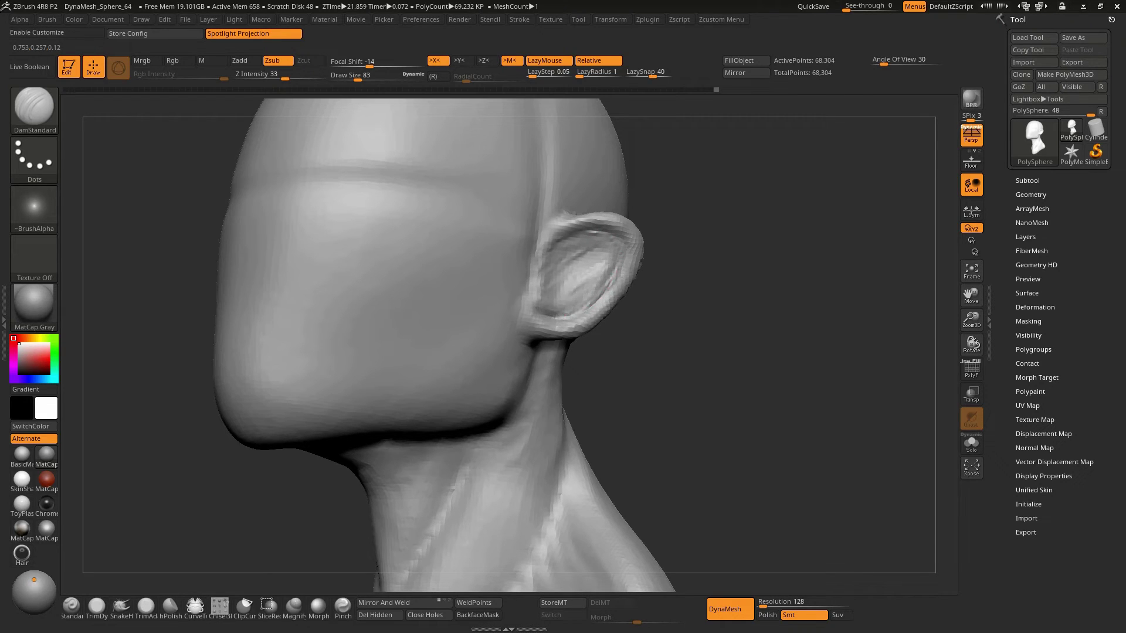
{"action": "right_click_drag", "start_coordinate": [540, 281], "coordinate": [598, 301]}
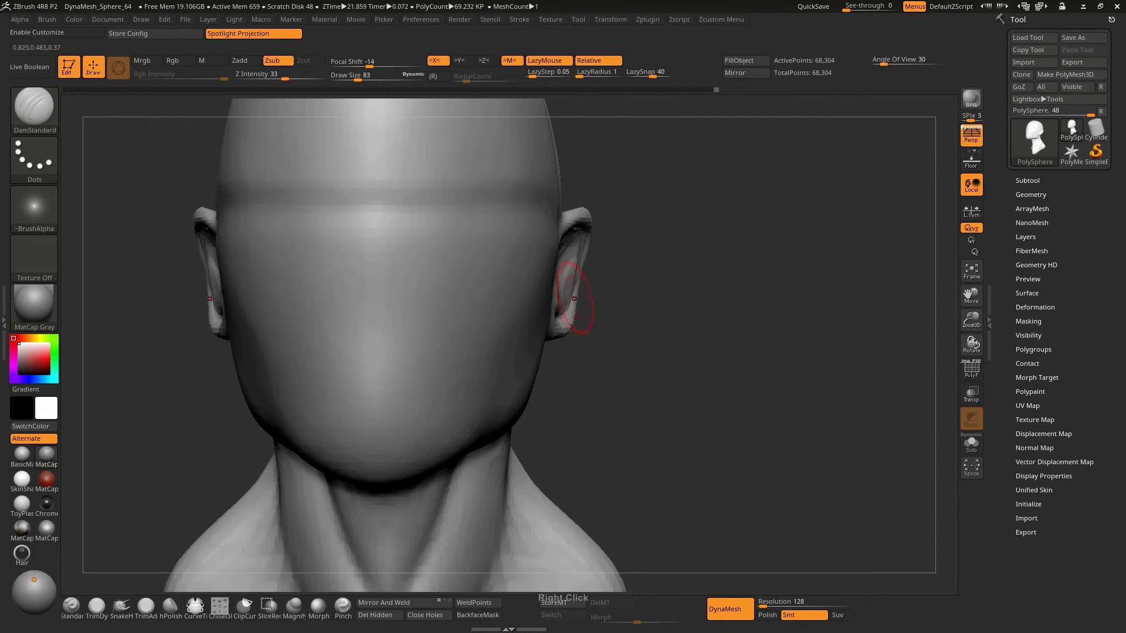
Reshape the ear from the front and behind with the Move brush, enlarging it to draw size 172
{"action": "key", "text": "s"}
{"action": "key", "text": "b"}
{"action": "key", "text": "m"}
{"action": "key", "text": "v"}
{"action": "key", "text": "s"}
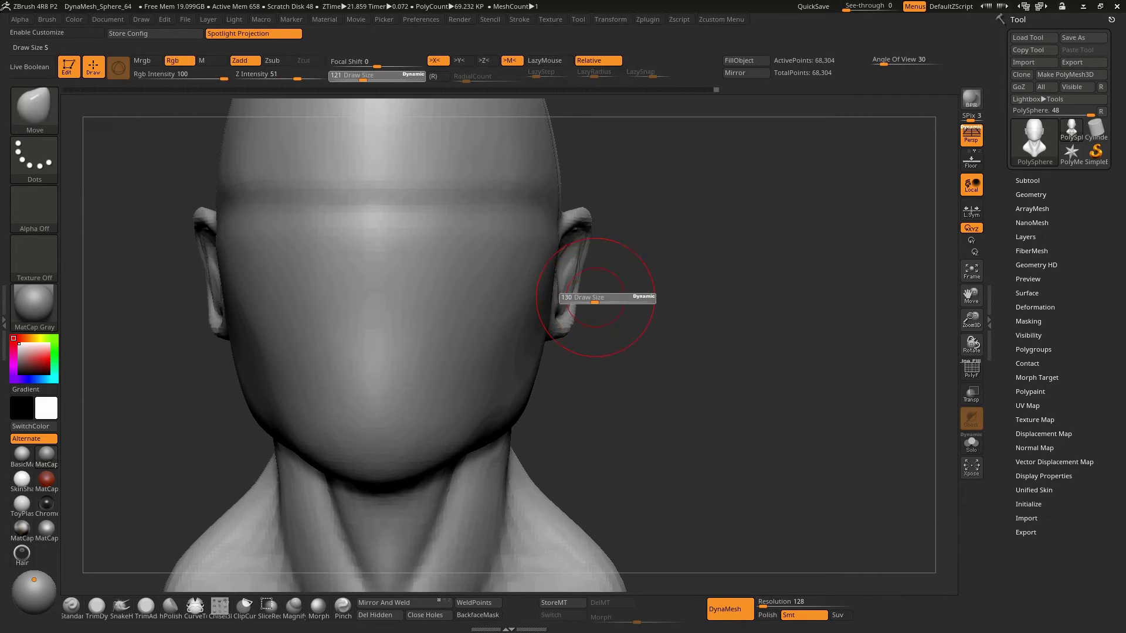
{"action": "mouse_move", "coordinate": [615, 281]}
{"action": "right_mouse_down"}
{"action": "mouse_move", "coordinate": [557, 326]}
{"action": "mouse_move", "coordinate": [553, 289]}
{"action": "right_mouse_up"}
{"action": "key", "text": "s"}
{"action": "left_click_drag", "start_coordinate": [553, 289], "coordinate": [600, 290]}
{"action": "key", "text": "s"}
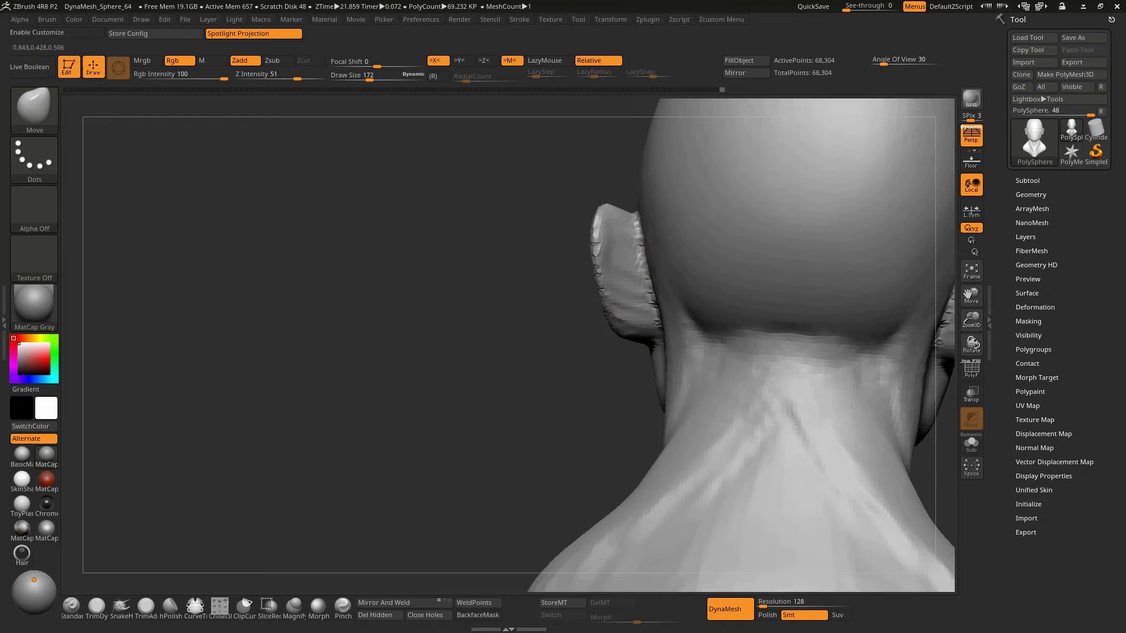
Refine the ear's angle and outer contour against the head with the Move brush
{"action": "right_click_drag", "start_coordinate": [477, 276], "coordinate": [641, 280]}
{"action": "key", "text": "s"}
{"action": "left_click_drag", "start_coordinate": [659, 281], "coordinate": [628, 276]}
{"action": "right_click_drag", "start_coordinate": [628, 276], "coordinate": [580, 275]}
{"action": "key", "text": "s"}
{"action": "left_click_drag", "start_coordinate": [581, 275], "coordinate": [594, 282]}
Build up the form inside the ear with the ClayBuildup brush at draw size 91
{"action": "key", "text": "b"}
{"action": "key", "text": "c"}
{"action": "key", "text": "b"}
{"action": "key", "text": "s"}
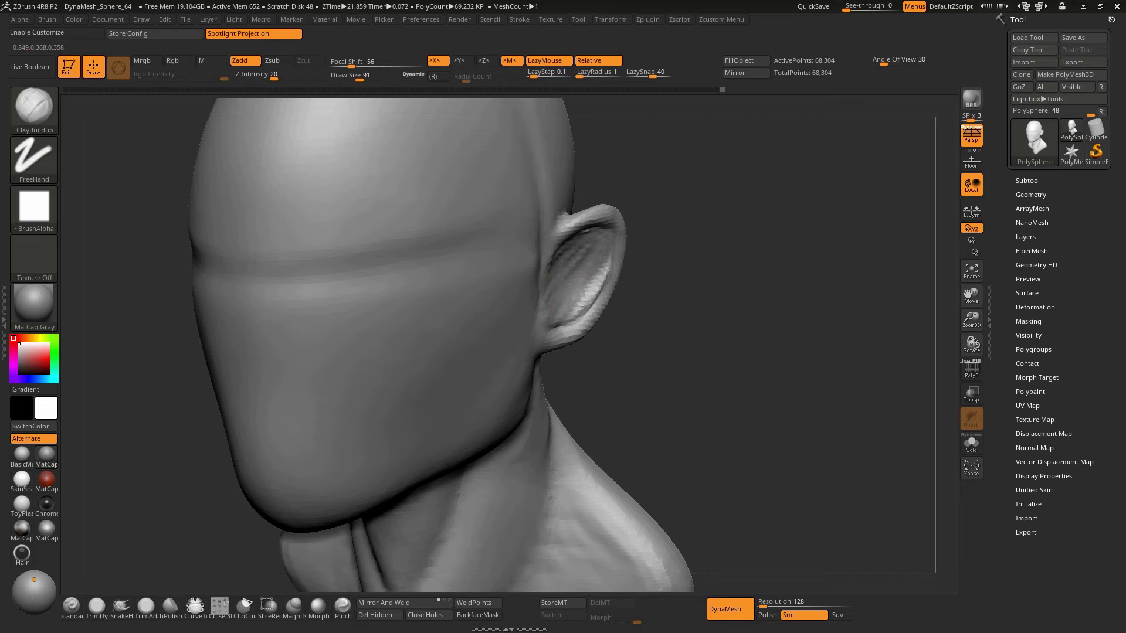
{"action": "right_click_drag", "start_coordinate": [536, 287], "coordinate": [557, 286]}
Pull out the tragus at the ear's front edge with the Move brush at draw sizes 62 and 59
{"action": "key", "text": "s"}
{"action": "key", "text": "b"}
{"action": "key", "text": "m"}
{"action": "key", "text": "v"}
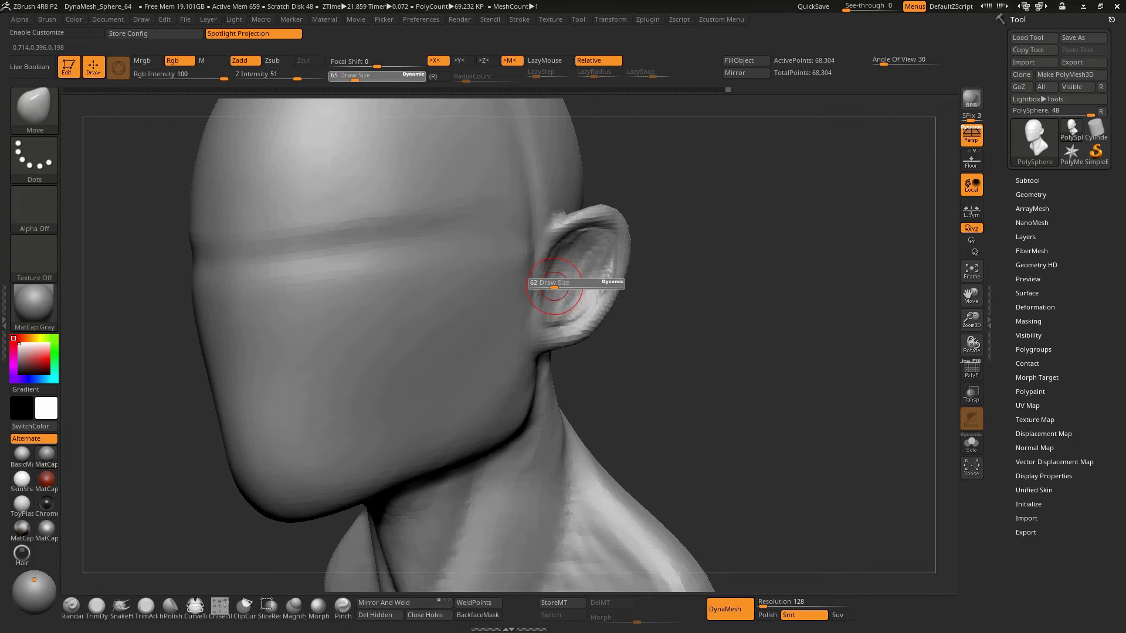
{"action": "left_click_drag", "start_coordinate": [556, 287], "coordinate": [544, 299]}
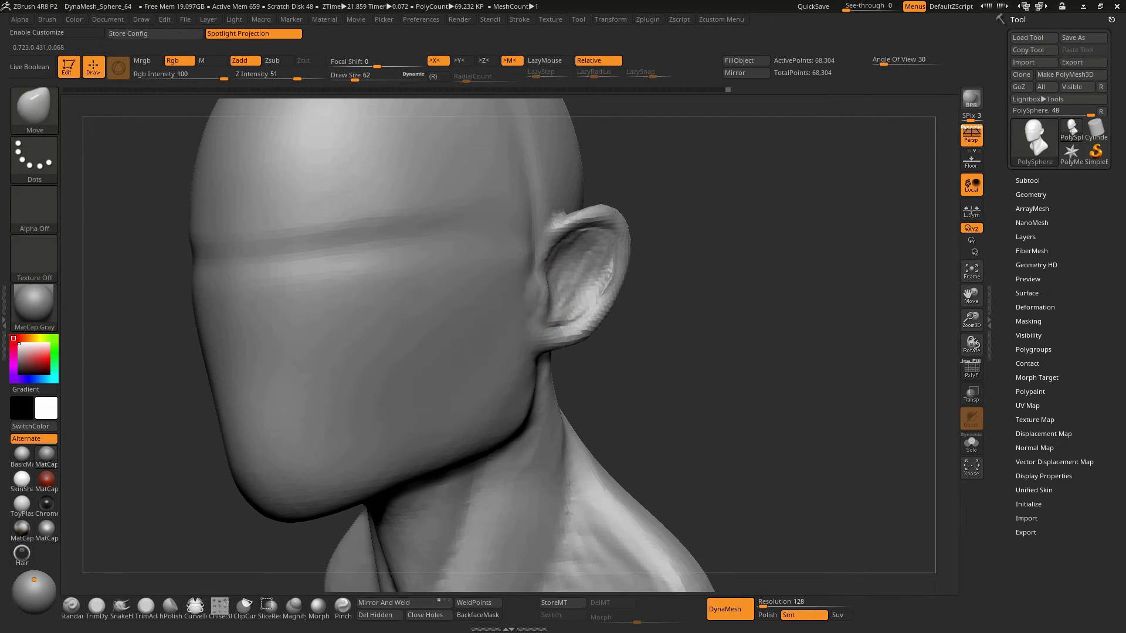
{"action": "right_click_drag", "start_coordinate": [553, 289], "coordinate": [545, 295]}
{"action": "key", "text": "s"}
{"action": "left_click_drag", "start_coordinate": [538, 298], "coordinate": [549, 283]}
{"action": "key", "text": "s"}
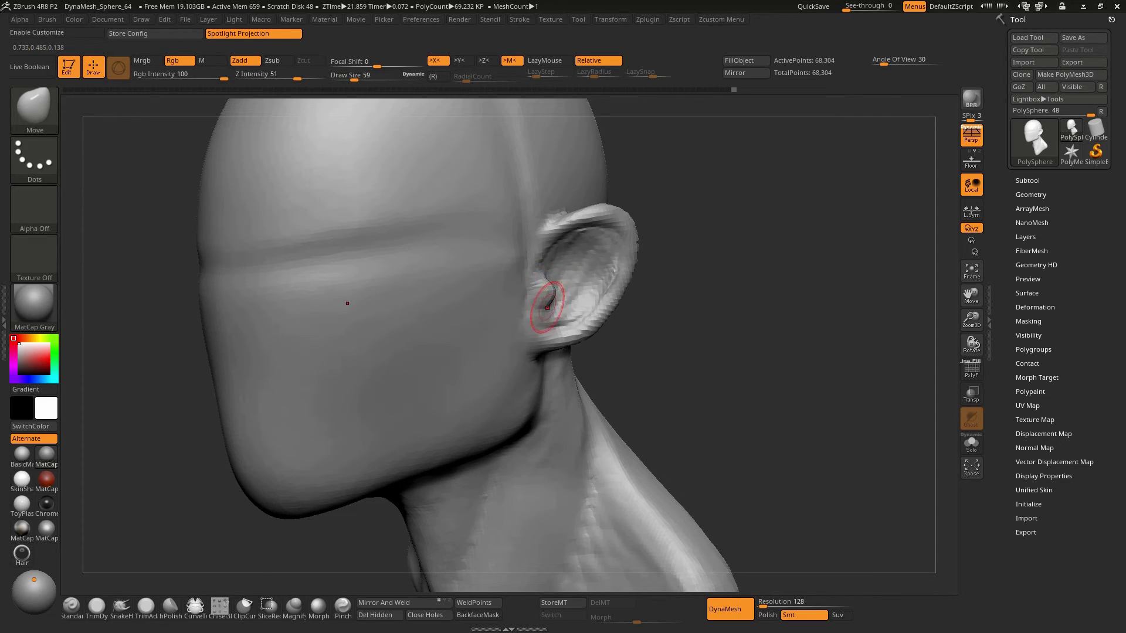
Define the tragus at the front of the ear with the DamStandard brush at draw size 65
{"action": "key", "text": "b"}
{"action": "key", "text": "d"}
{"action": "key", "text": "s"}
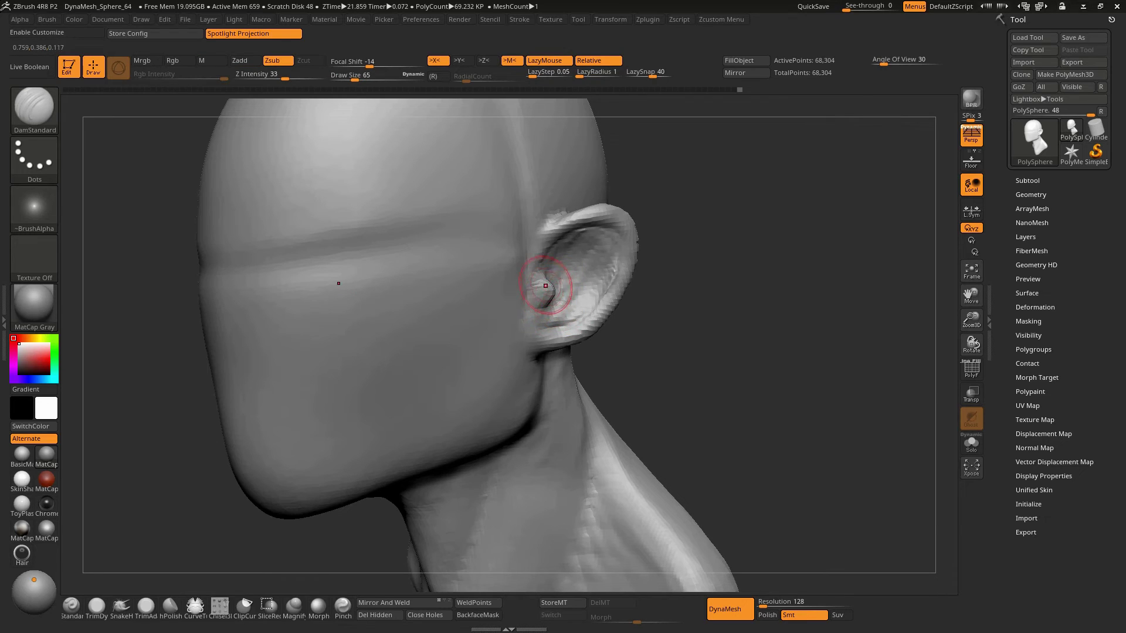
{"action": "mouse_move", "coordinate": [545, 293]}
{"action": "right_mouse_down"}
{"action": "mouse_move", "coordinate": [565, 301]}
{"action": "mouse_move", "coordinate": [558, 307]}
{"action": "right_mouse_up"}
{"action": "key", "text": "s"}
{"action": "left_click_drag", "start_coordinate": [552, 302], "coordinate": [555, 300]}
Adjust the ear's lower part and tragus from the front with the Move brush at draw size 87
{"action": "key", "text": "b"}
{"action": "key", "text": "m"}
{"action": "key", "text": "v"}
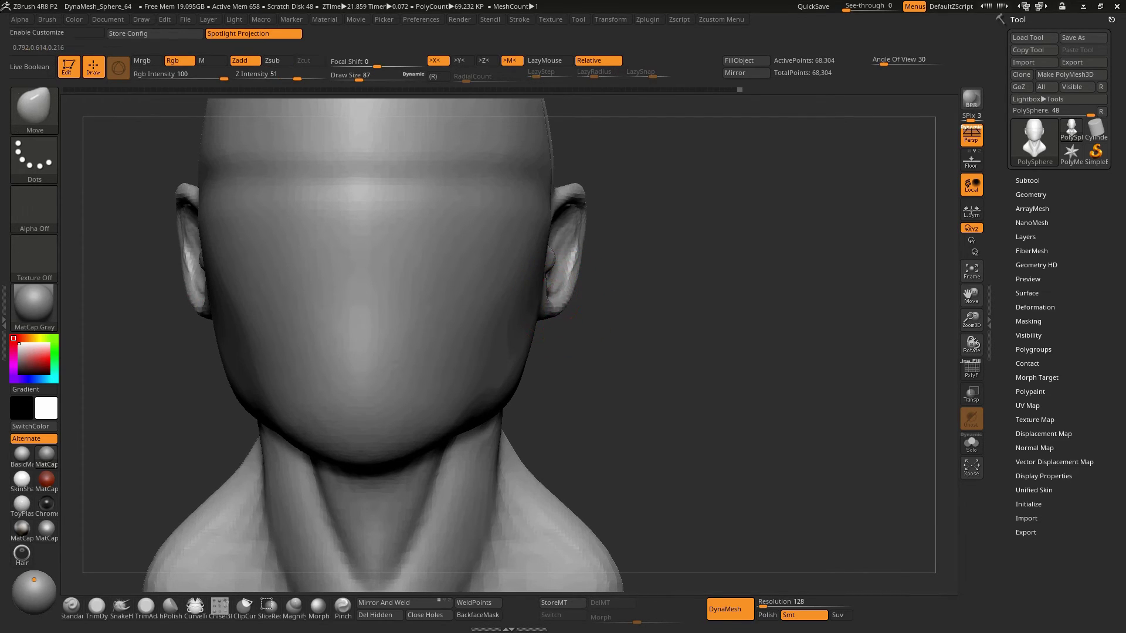
{"action": "left_click_drag", "start_coordinate": [562, 303], "coordinate": [558, 278], "text": "shift"}
{"action": "key", "text": "bracketright"}
{"action": "key", "text": "bracketright"}
{"action": "key", "text": "bracketleft"}
{"action": "mouse_move", "coordinate": [557, 287]}
{"action": "right_mouse_down"}
{"action": "mouse_move", "coordinate": [527, 314]}
{"action": "mouse_move", "coordinate": [545, 293]}
{"action": "right_mouse_up"}
Refine the tragus and earlobe with the Move brush at draw size 79, and smooth the inner ear at size 145
{"action": "key", "text": "bracketleft"}
{"action": "key", "text": "bracketleft"}
{"action": "key", "text": "bracketright"}
{"action": "key", "text": "bracketright"}
{"action": "key", "text": "bracketright"}
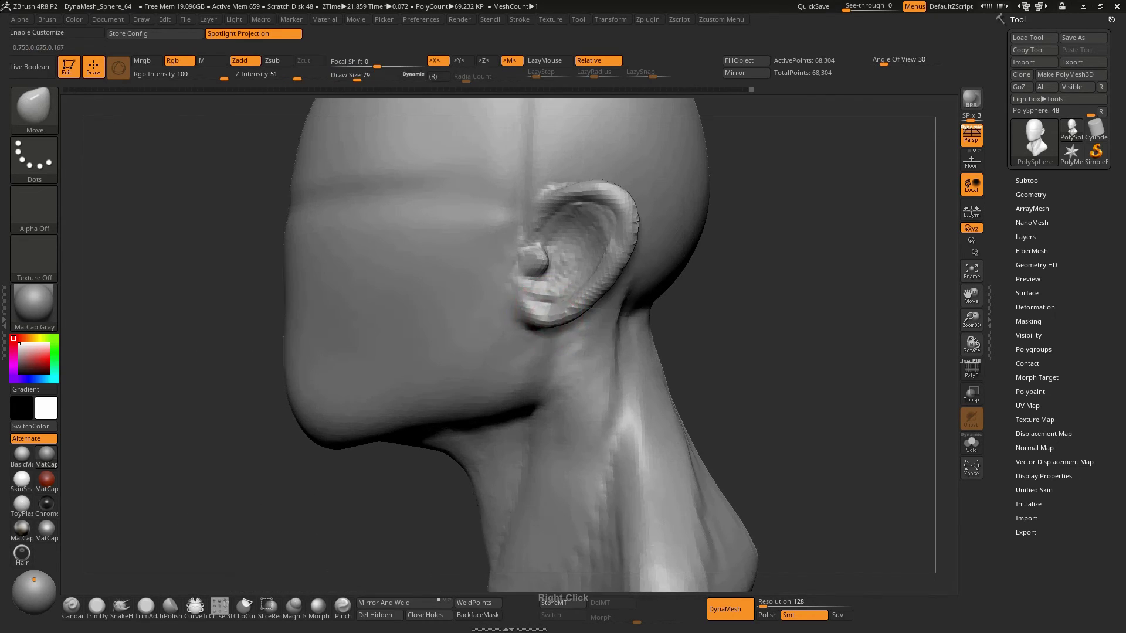
{"action": "key", "text": "bracketright"}
{"action": "key", "text": "bracketright"}
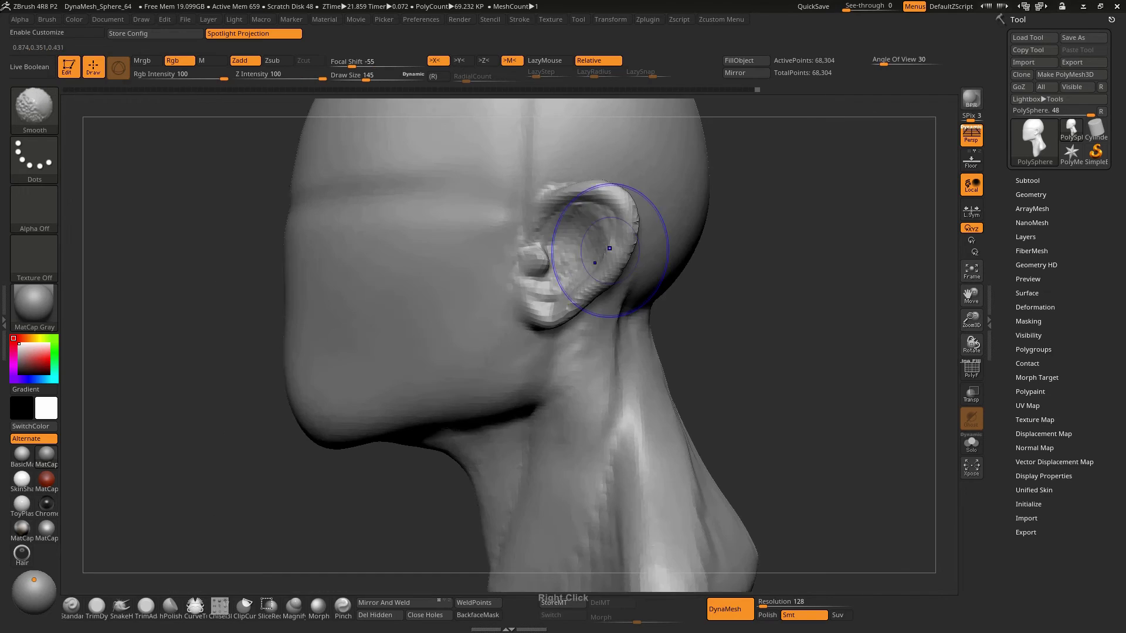
Adjust the ear's overall shape on the whole head with the Move brush at draw size 130
{"action": "key", "text": "s"}
{"action": "left_click_drag", "start_coordinate": [620, 247], "coordinate": [573, 244]}
{"action": "right_click_drag", "start_coordinate": [597, 261], "coordinate": [557, 261]}
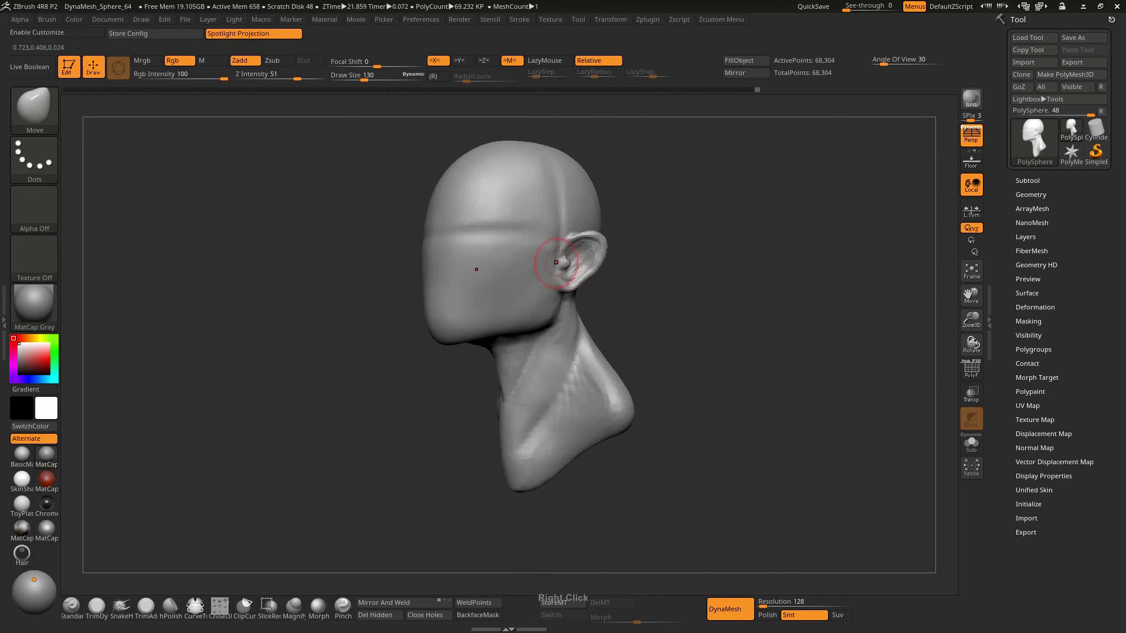
Smooth away the guide lines on the side of the head with the Smooth brush at draw size 126
{"action": "key", "text": "shift"}
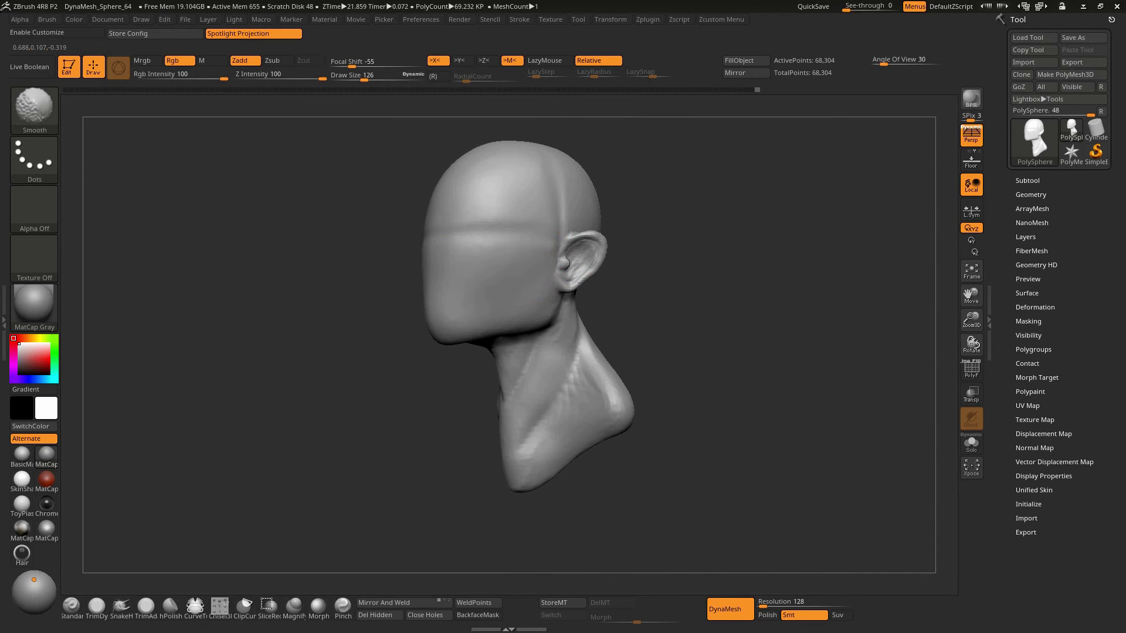
{"action": "right_click_drag", "start_coordinate": [521, 201], "coordinate": [526, 264]}
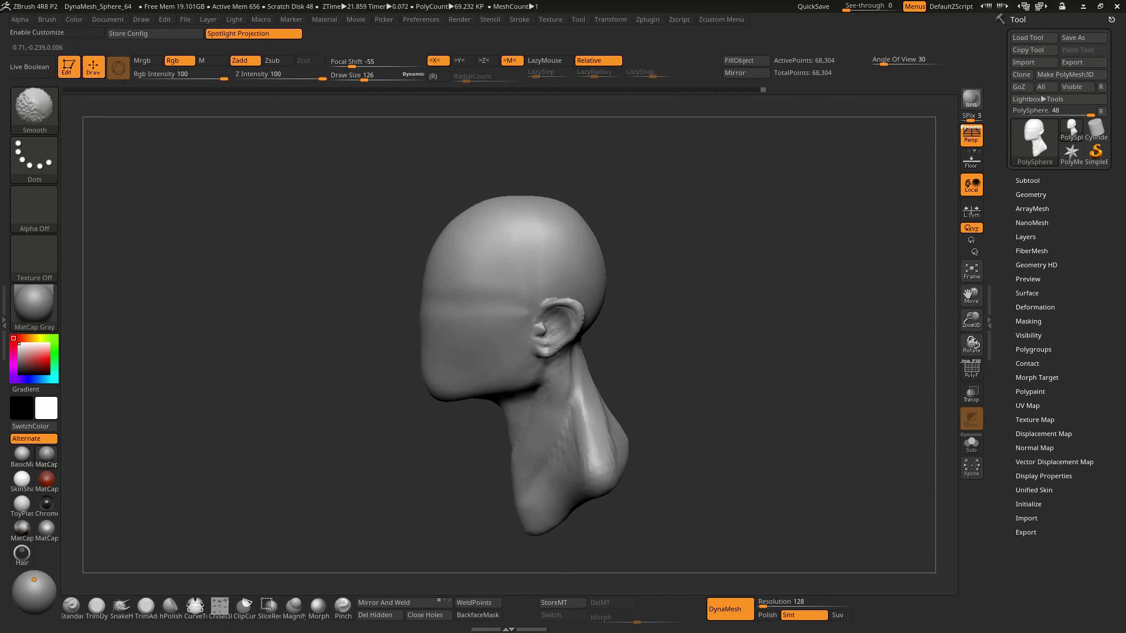
{"action": "right_click_drag", "start_coordinate": [478, 294], "coordinate": [516, 270]}
{"action": "mouse_move", "coordinate": [491, 337]}
{"action": "right_mouse_down"}
{"action": "mouse_move", "coordinate": [433, 305]}
{"action": "mouse_move", "coordinate": [510, 293]}
{"action": "mouse_move", "coordinate": [472, 275]}
{"action": "mouse_move", "coordinate": [460, 195]}
{"action": "mouse_move", "coordinate": [445, 194]}
{"action": "mouse_move", "coordinate": [510, 307]}
{"action": "mouse_move", "coordinate": [534, 309]}
{"action": "mouse_move", "coordinate": [509, 336]}
{"action": "right_mouse_up"}
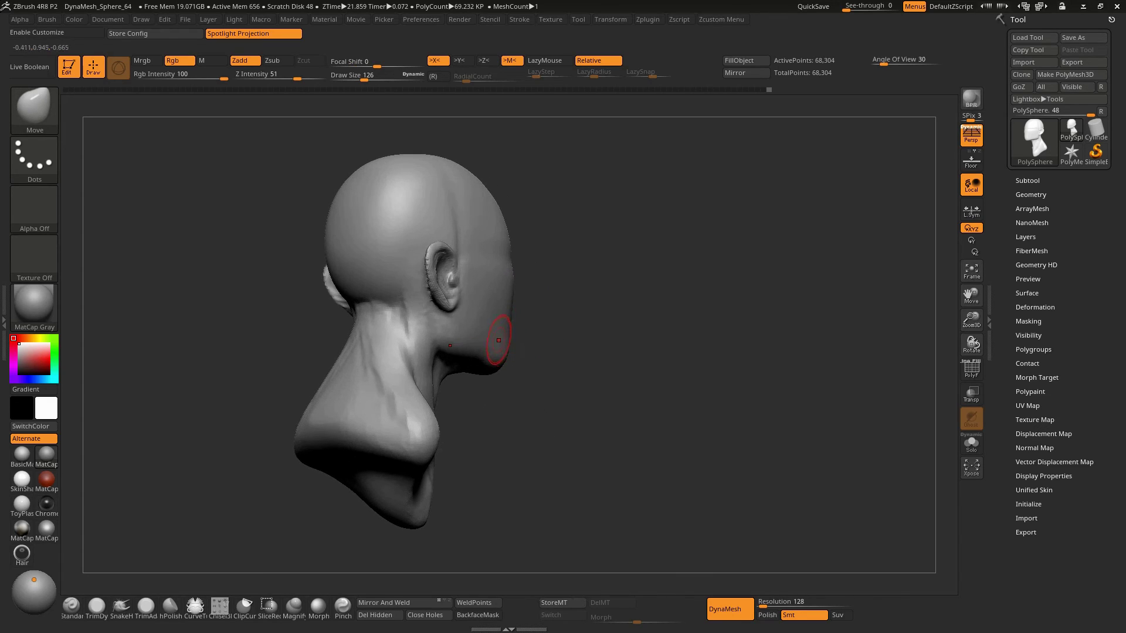
Round out the cranium with the Move brush and smooth the forehead at draw size 183
{"action": "key", "text": "s"}
{"action": "left_click_drag", "start_coordinate": [478, 322], "coordinate": [489, 321]}
{"action": "mouse_move", "coordinate": [490, 322]}
{"action": "right_mouse_down"}
{"action": "mouse_move", "coordinate": [463, 320]}
{"action": "mouse_move", "coordinate": [528, 322]}
{"action": "mouse_move", "coordinate": [532, 283]}
{"action": "mouse_move", "coordinate": [504, 285]}
{"action": "right_mouse_up"}
{"action": "mouse_move", "coordinate": [585, 295]}
{"action": "right_mouse_down"}
{"action": "mouse_move", "coordinate": [543, 209]}
{"action": "mouse_move", "coordinate": [568, 206]}
{"action": "mouse_move", "coordinate": [558, 256]}
{"action": "right_mouse_up"}
{"action": "key", "text": "s"}
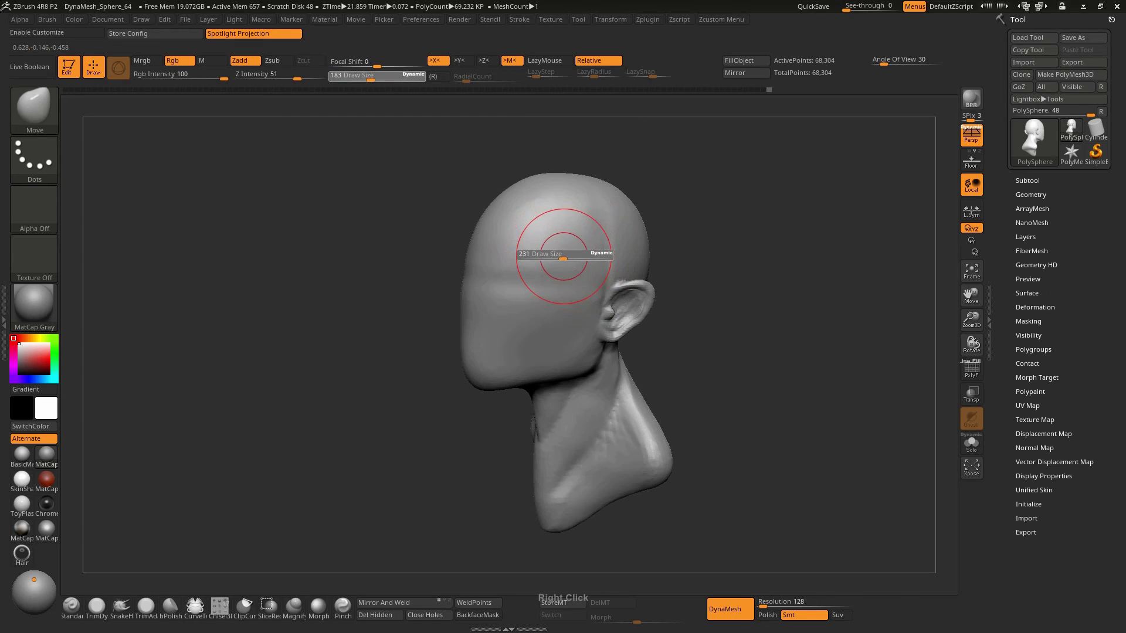
{"action": "right_click", "coordinate": [567, 234]}
{"action": "key", "text": "shift"}
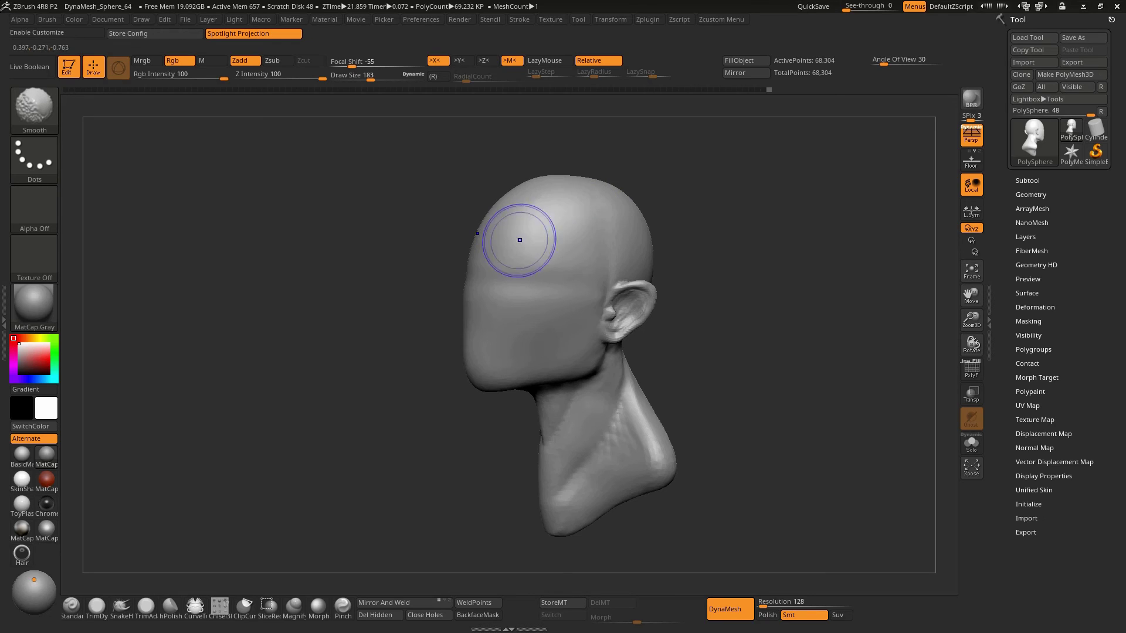
{"action": "mouse_move", "coordinate": [525, 271]}
{"action": "left_mouse_down"}
{"action": "mouse_move", "coordinate": [522, 291]}
{"action": "mouse_move", "coordinate": [528, 275]}
{"action": "left_mouse_up"}
Reshape the front of the face in side view with the Move brush at draw size 410
{"action": "mouse_move", "coordinate": [515, 322]}
{"action": "right_mouse_down"}
{"action": "mouse_move", "coordinate": [481, 302]}
{"action": "mouse_move", "coordinate": [516, 326]}
{"action": "right_mouse_up"}
{"action": "key", "text": "s"}
{"action": "left_click_drag", "start_coordinate": [516, 323], "coordinate": [528, 324]}
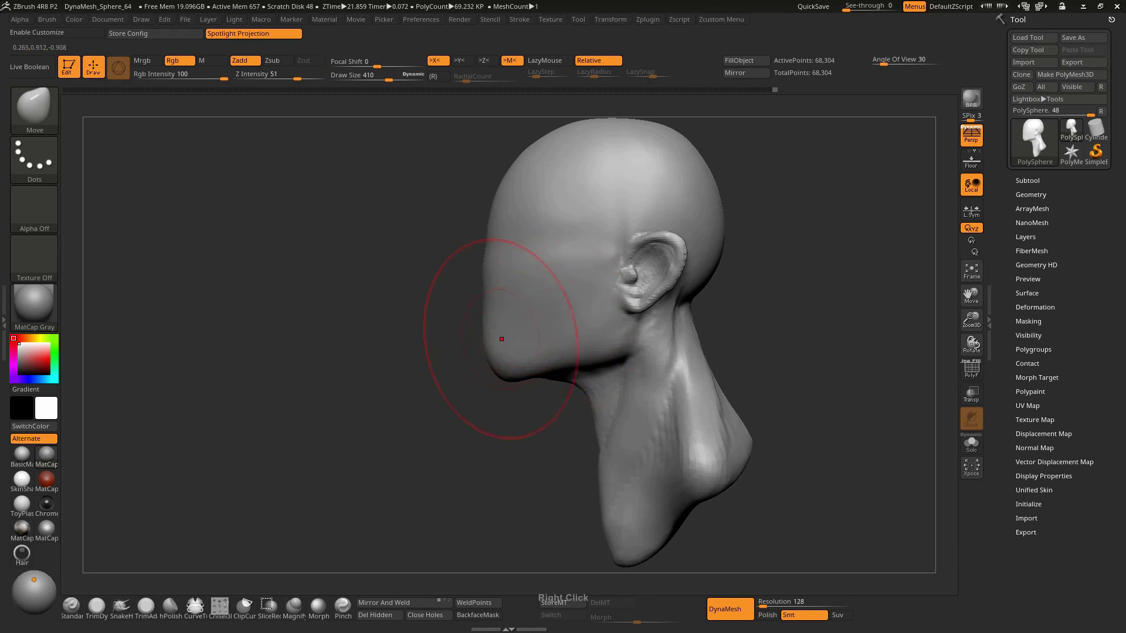
{"action": "key", "text": "s"}
{"action": "left_click_drag", "start_coordinate": [462, 261], "coordinate": [458, 261]}
Shape the forehead, brow and face profile with the Move brush at draw size 345
{"action": "right_click_drag", "start_coordinate": [490, 245], "coordinate": [490, 283], "text": "alt"}
{"action": "key", "text": "s"}
{"action": "left_click_drag", "start_coordinate": [493, 294], "coordinate": [496, 293]}
{"action": "key", "text": "s"}
{"action": "left_click_drag", "start_coordinate": [510, 219], "coordinate": [514, 218]}
{"action": "key", "text": "s"}
{"action": "left_click_drag", "start_coordinate": [515, 269], "coordinate": [511, 269]}
{"action": "key", "text": "s"}
{"action": "left_click_drag", "start_coordinate": [487, 305], "coordinate": [478, 305]}
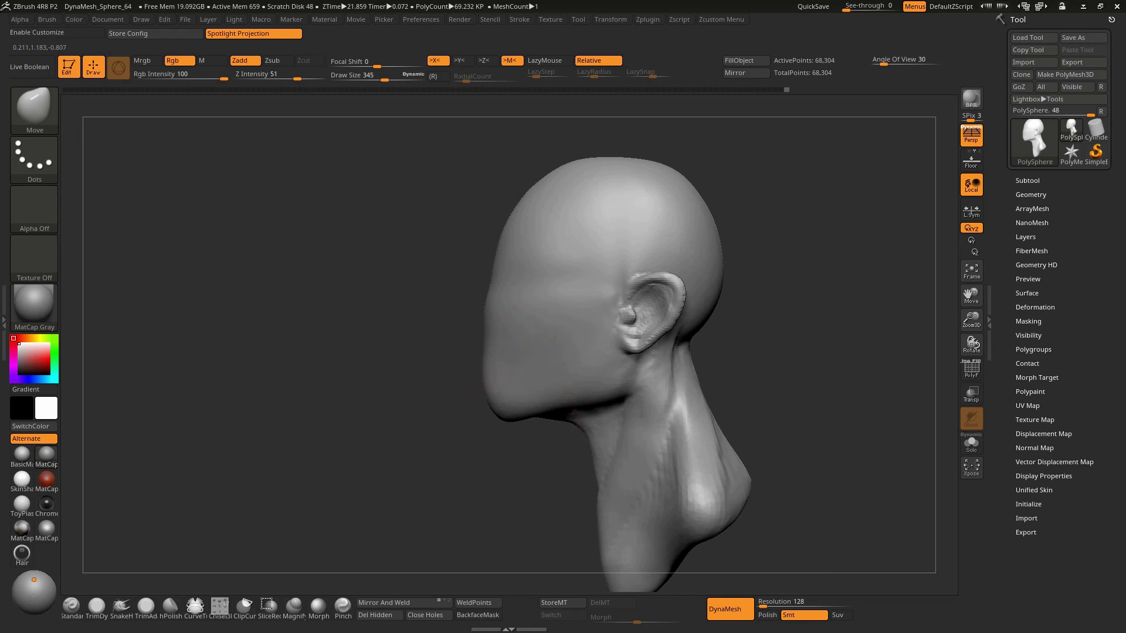
Refine the chin and jaw shape with the Move brush reduced to draw size 257
{"action": "key", "text": "s"}
{"action": "left_click_drag", "start_coordinate": [509, 411], "coordinate": [507, 410]}
{"action": "right_click_drag", "start_coordinate": [519, 275], "coordinate": [503, 339]}
{"action": "key", "text": "s"}
{"action": "left_click_drag", "start_coordinate": [502, 339], "coordinate": [503, 343]}
{"action": "mouse_move", "coordinate": [503, 342]}
{"action": "right_mouse_down"}
{"action": "mouse_move", "coordinate": [478, 334]}
{"action": "mouse_move", "coordinate": [510, 294]}
{"action": "right_mouse_up"}
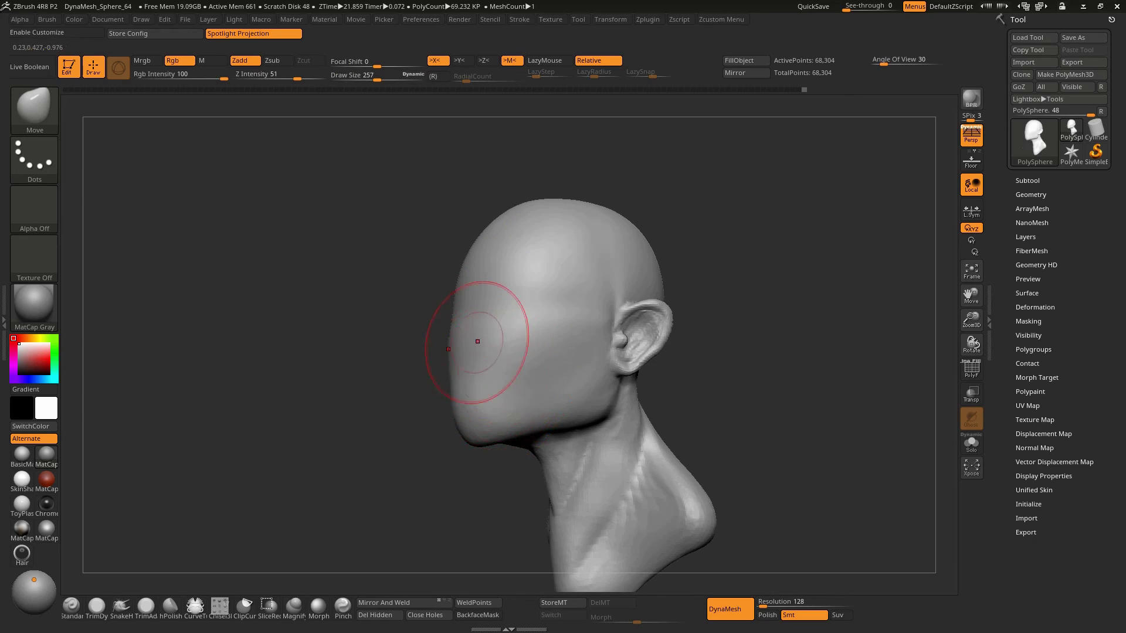
Flatten the side of the jaw and cheek with the TrimDynamic brush at draw size 183
{"action": "key", "text": "b"}
{"action": "key", "text": "t"}
{"action": "key", "text": "d"}
{"action": "key", "text": "s"}
{"action": "left_click_drag", "start_coordinate": [567, 369], "coordinate": [557, 370]}
{"action": "mouse_move", "coordinate": [561, 389]}
{"action": "right_mouse_down"}
{"action": "mouse_move", "coordinate": [562, 376]}
{"action": "mouse_move", "coordinate": [548, 379]}
{"action": "mouse_move", "coordinate": [556, 405]}
{"action": "right_mouse_up"}
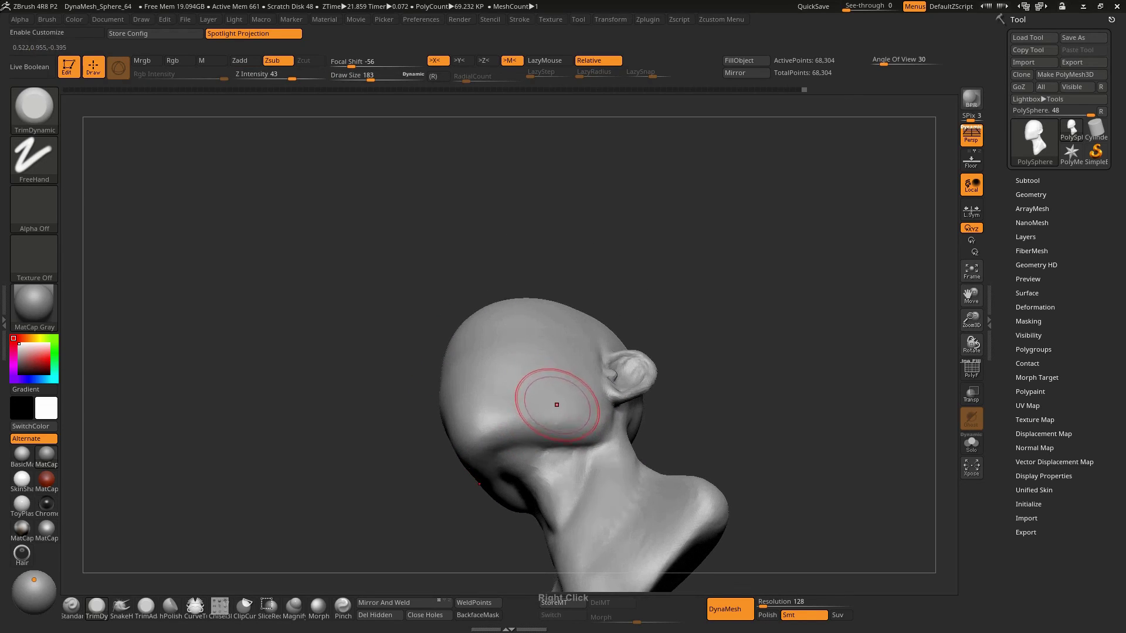